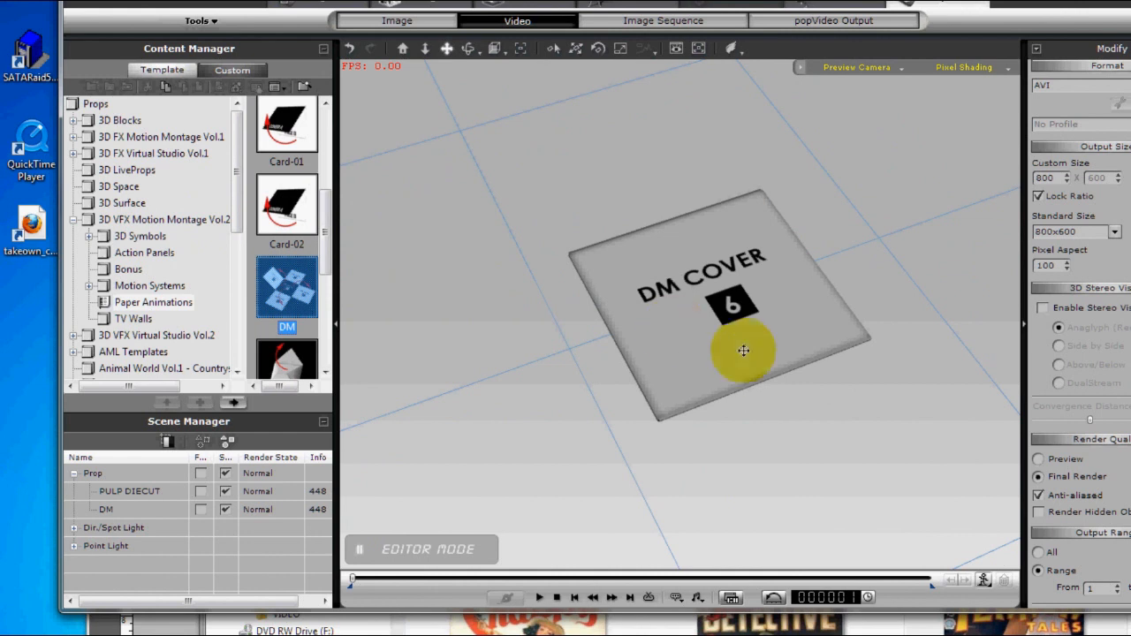
Step: Apply DT_01.jpg from the PULP COVERS folder as the texture of cover 6 on the DM prop
left_click(699, 328)
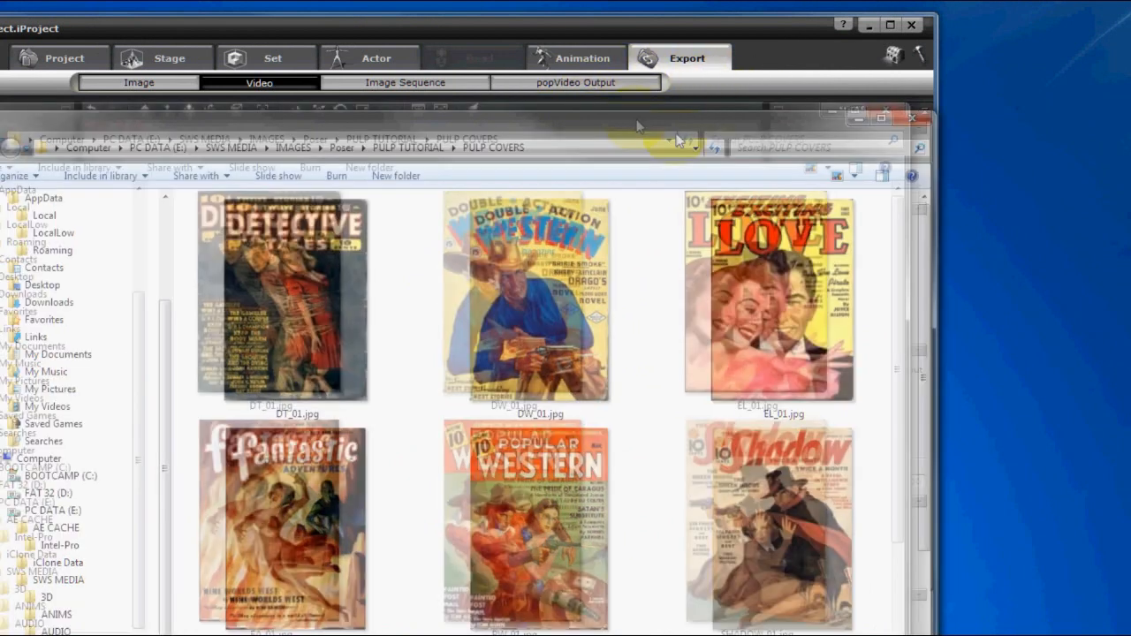
left_click_drag(636, 124, 1048, 243)
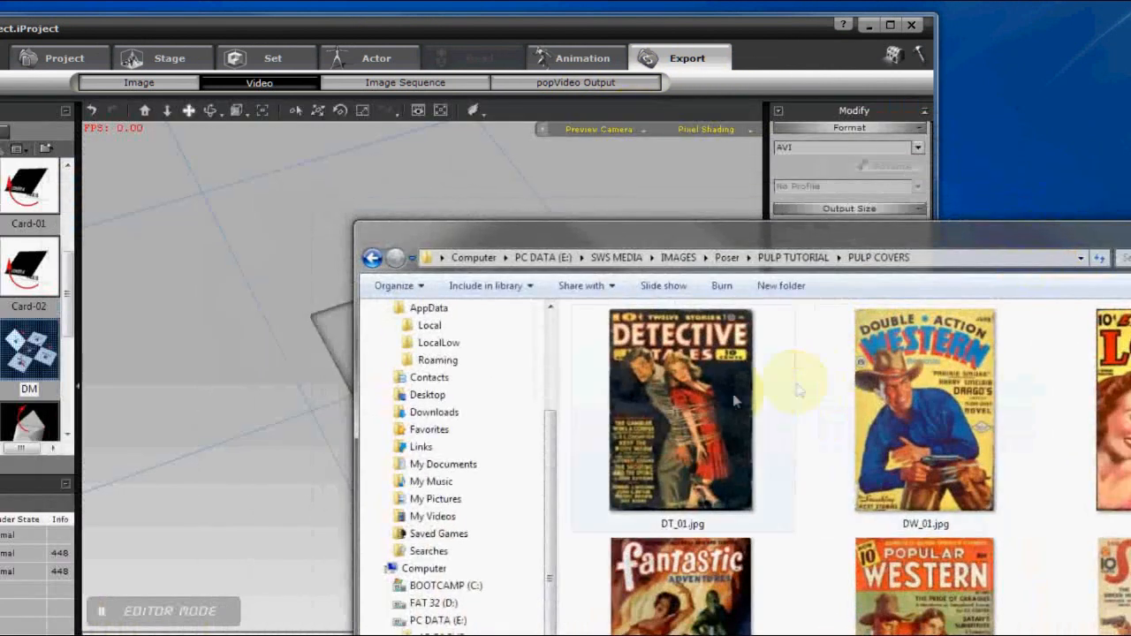
left_click_drag(659, 227, 806, 222)
left_click_drag(795, 383, 420, 357)
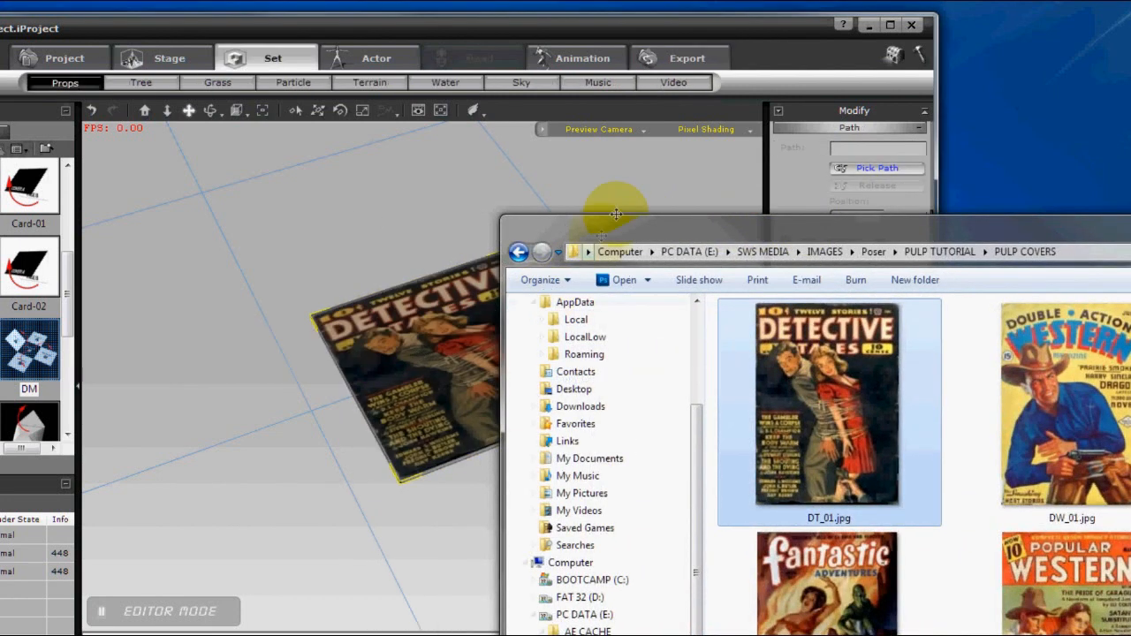
Step: Scale up the DM prop non-uniformly so the Detective Tales cover gets portrait magazine proportions
left_click(629, 180)
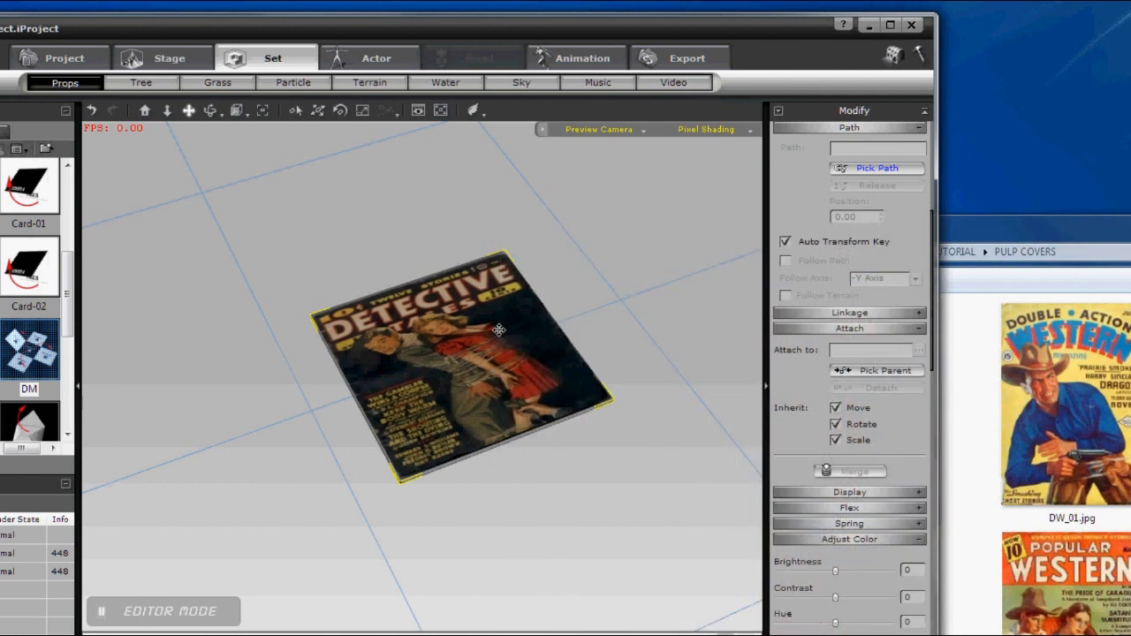
key("r")
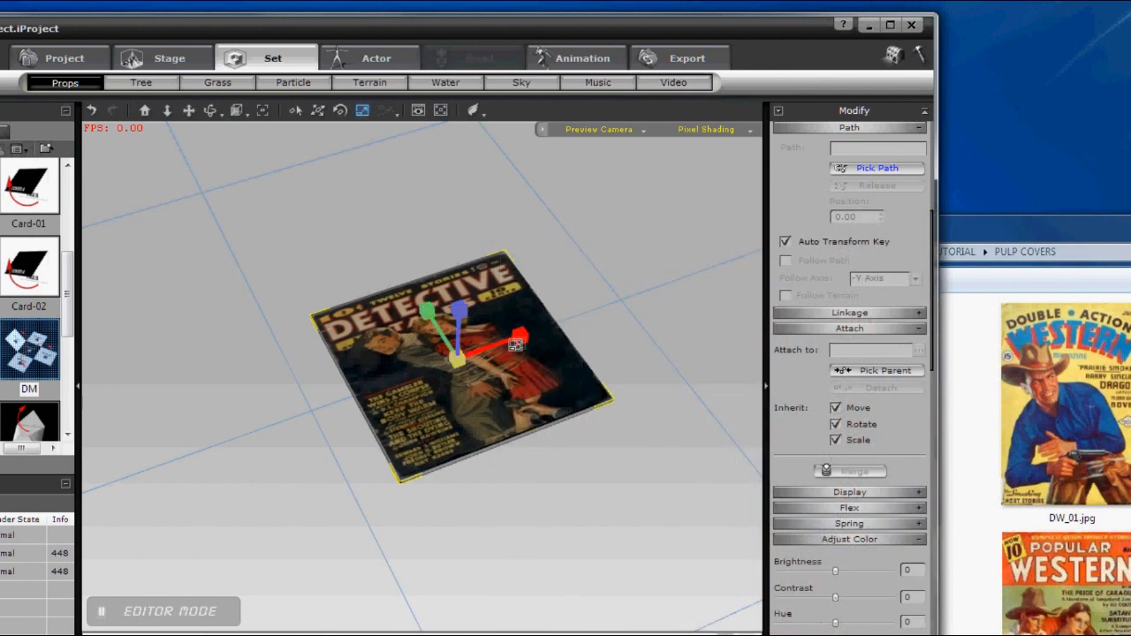
left_click_drag(523, 338, 553, 248)
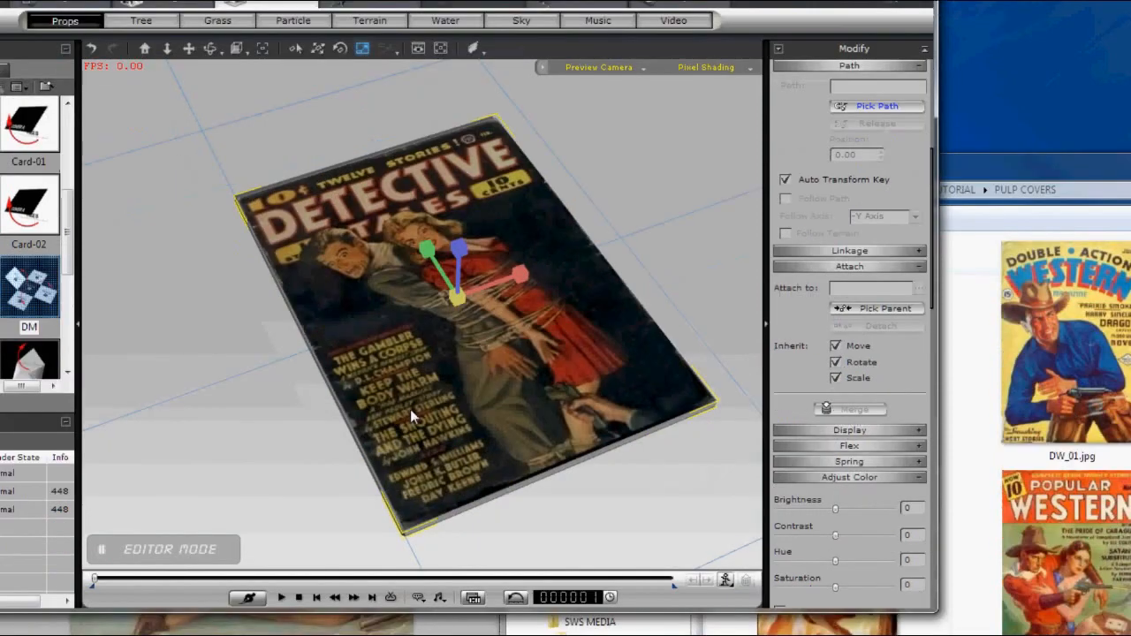
Step: Run the Open performance on the DM prop, then stop playback and return to the first frame
right_click(426, 375)
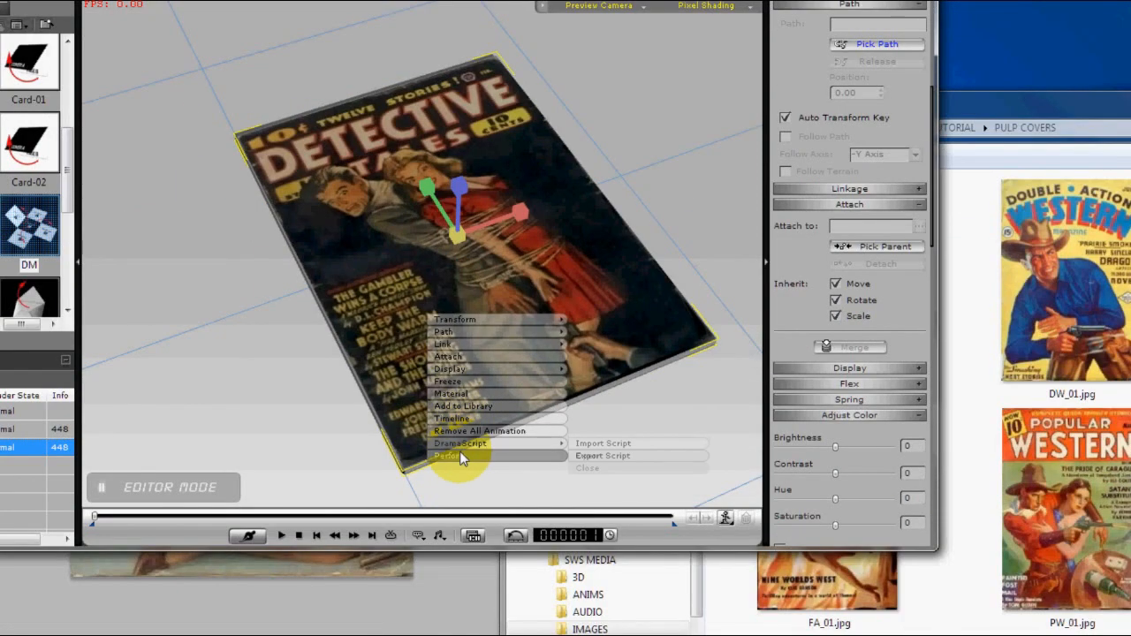
mouse_move(484, 521)
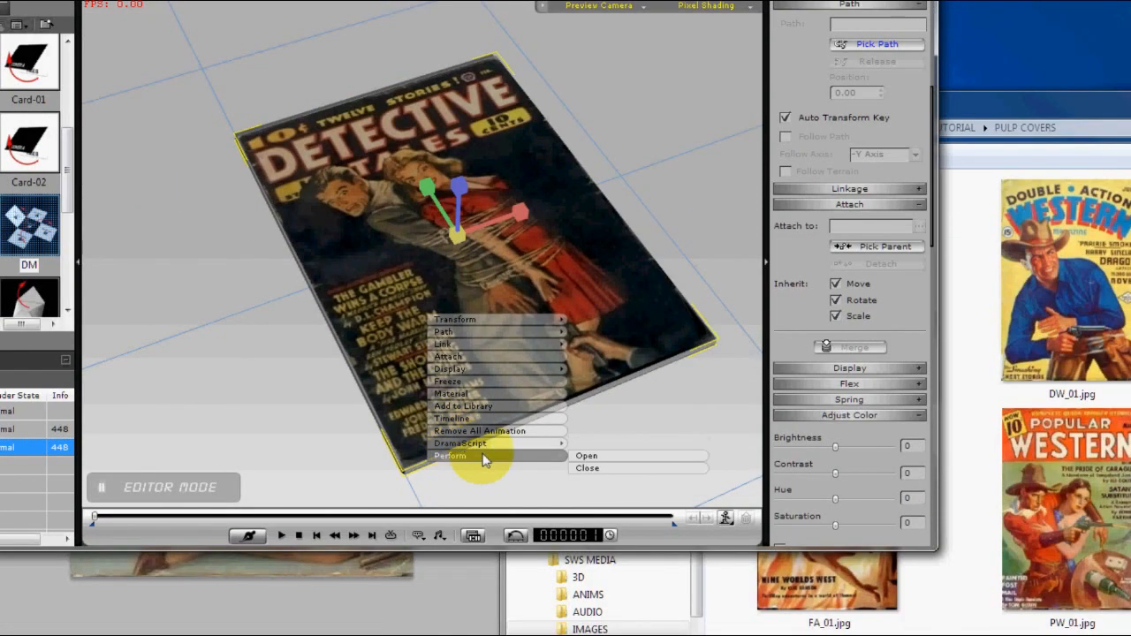
left_click(584, 458)
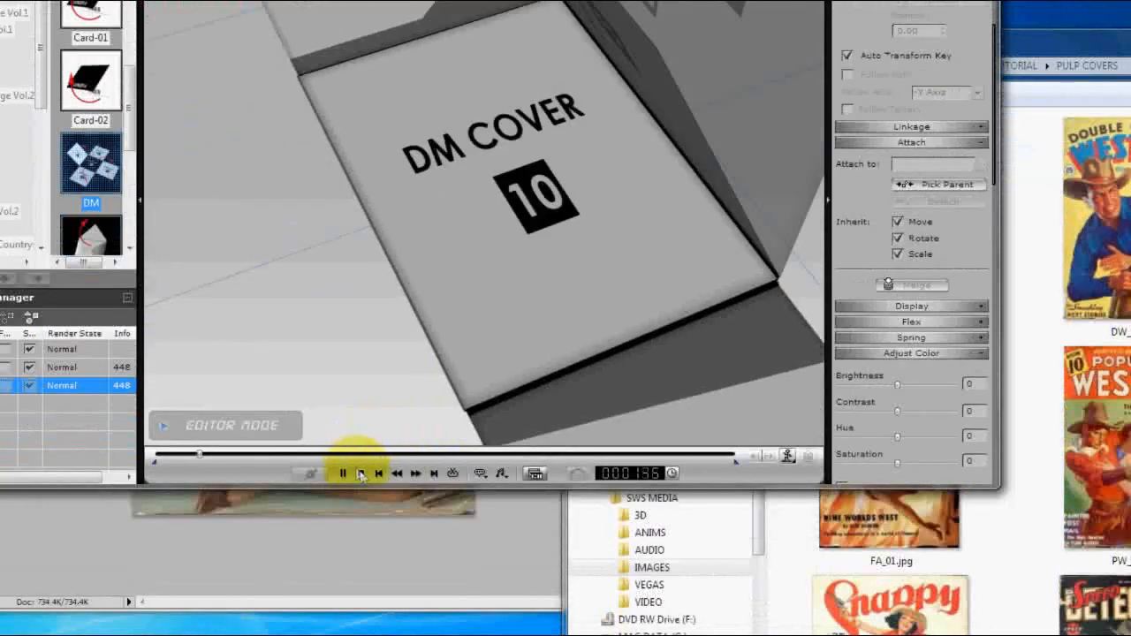
left_click(361, 598)
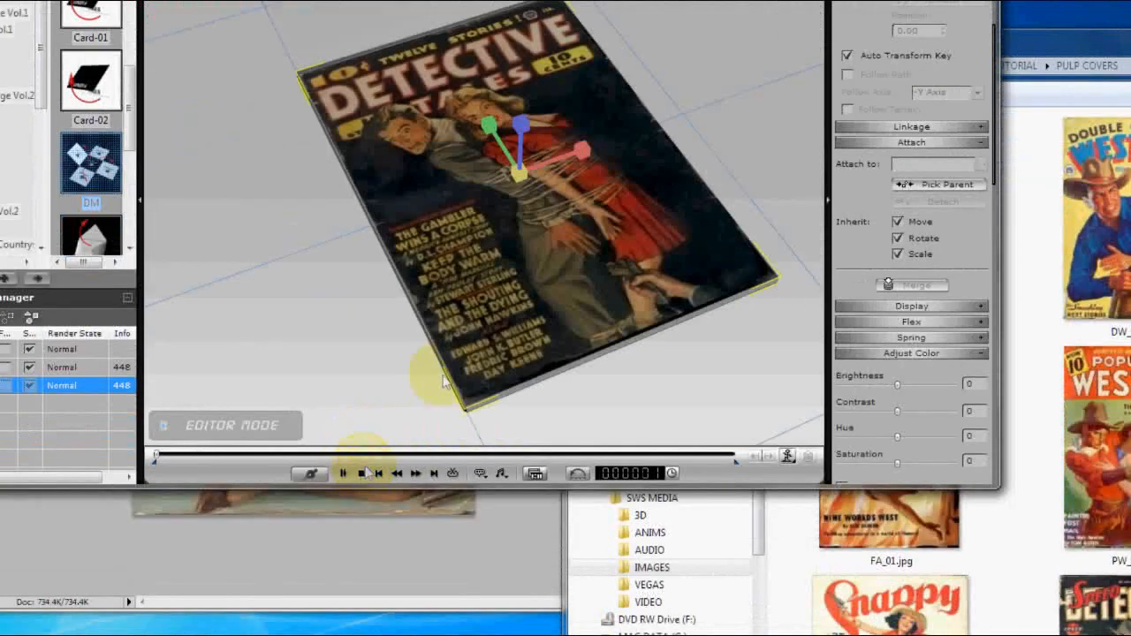
Step: Play back the opening animation of the finished prop with the Double Action Western cover, then stop it
scroll(605, 265, "down", 4)
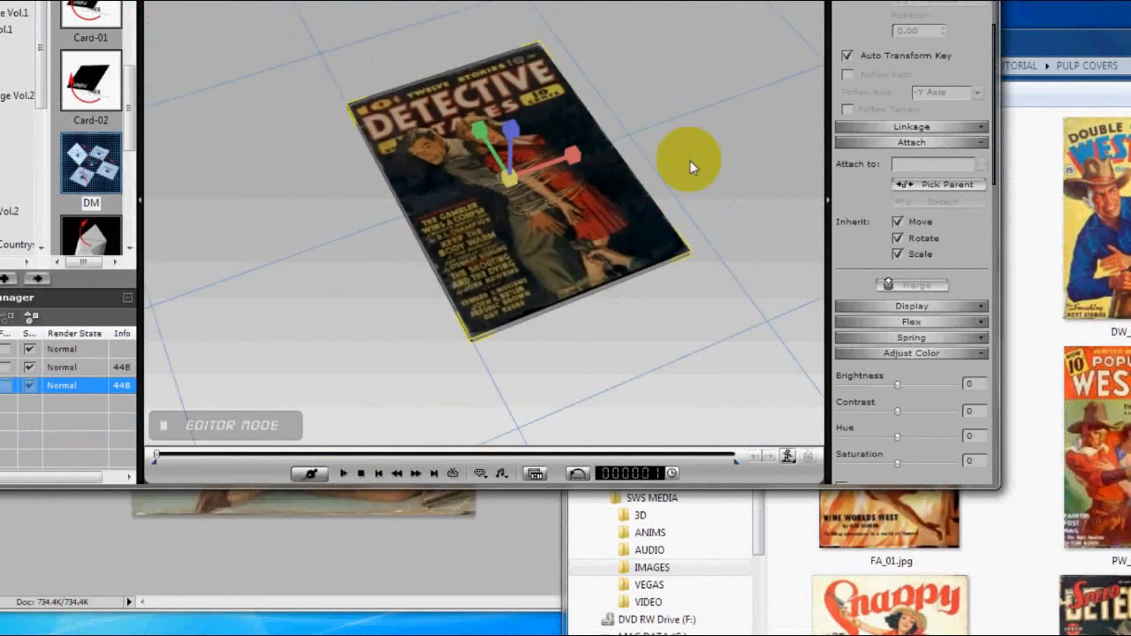
left_click_drag(802, 212, 554, 311)
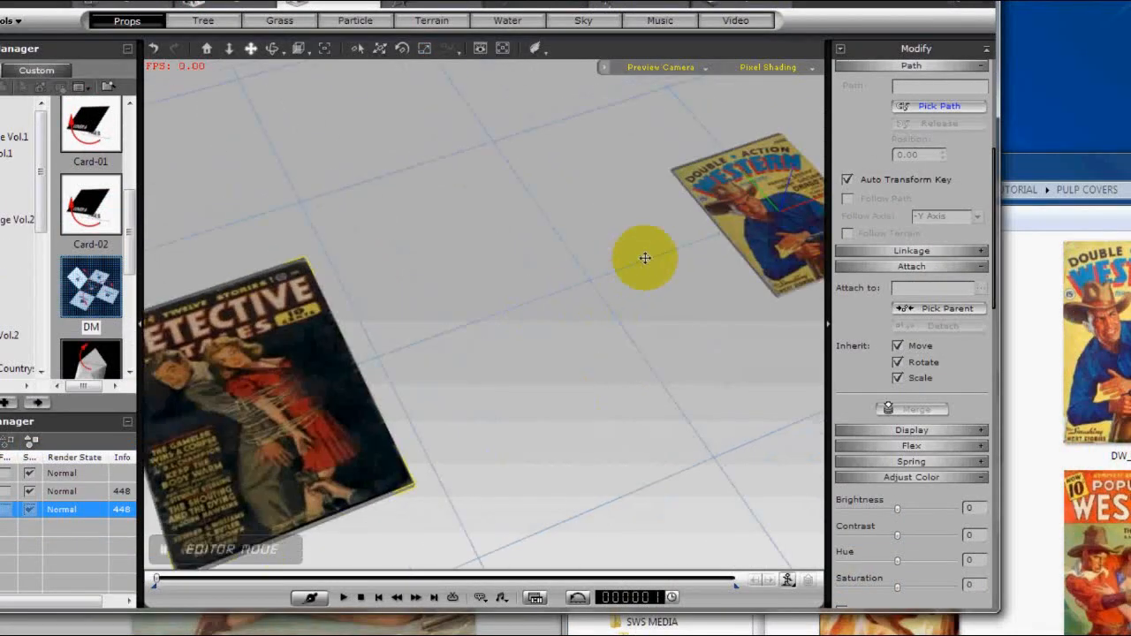
mouse_move(644, 257)
left_mouse_down()
mouse_move(363, 348)
mouse_move(301, 334)
mouse_move(301, 322)
left_mouse_up()
scroll(402, 350, "up", 5)
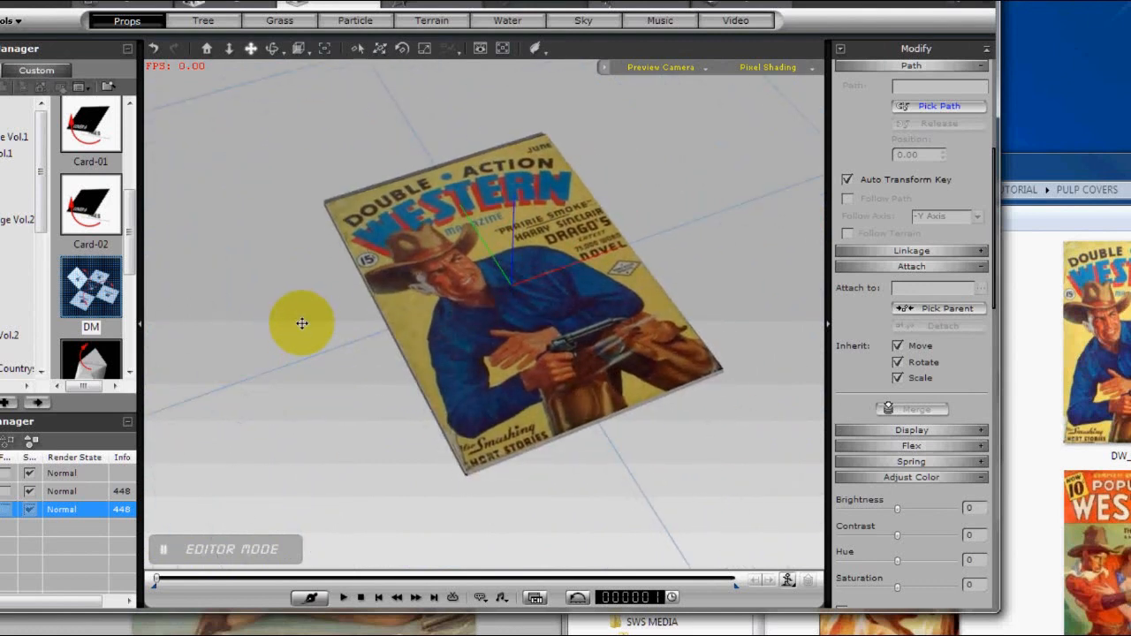
scroll(301, 334, "down", 3)
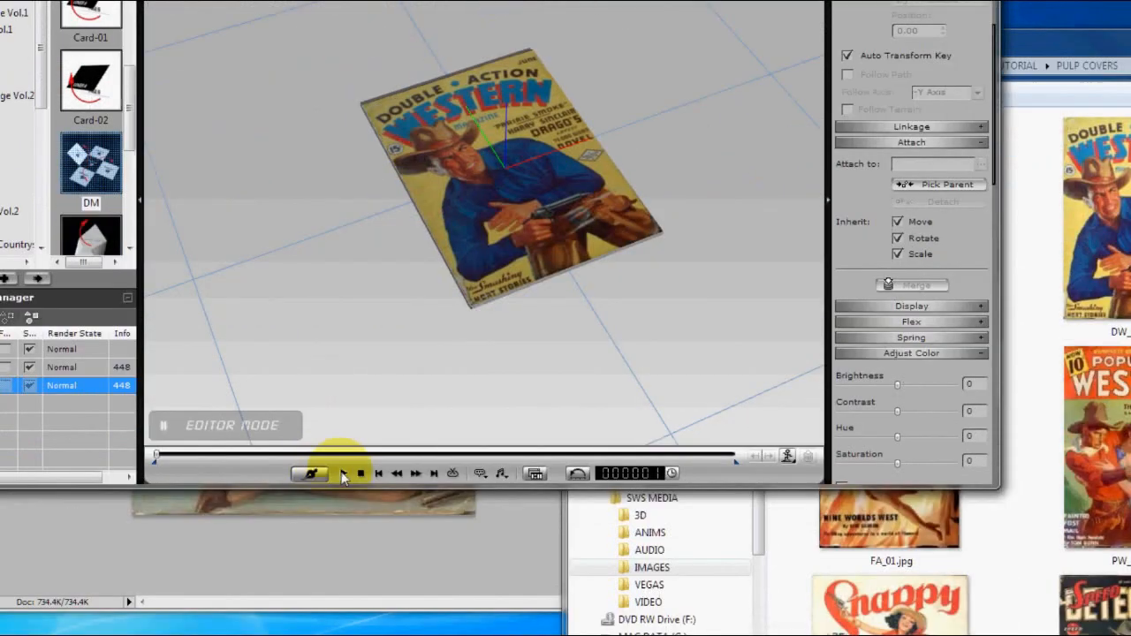
left_click(343, 598)
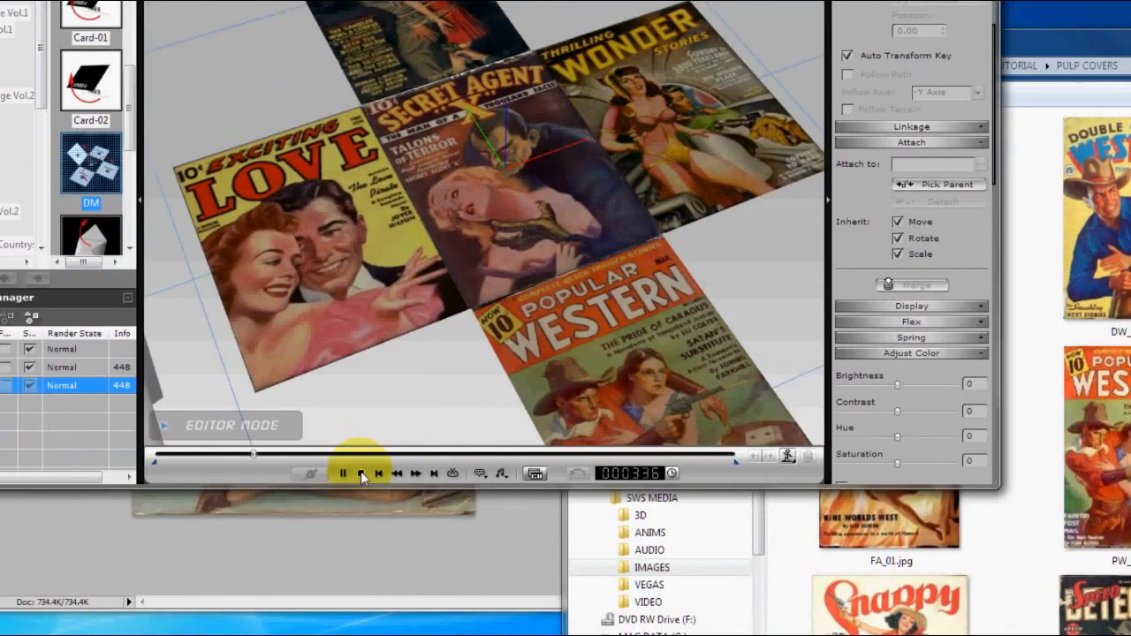
left_click(362, 475)
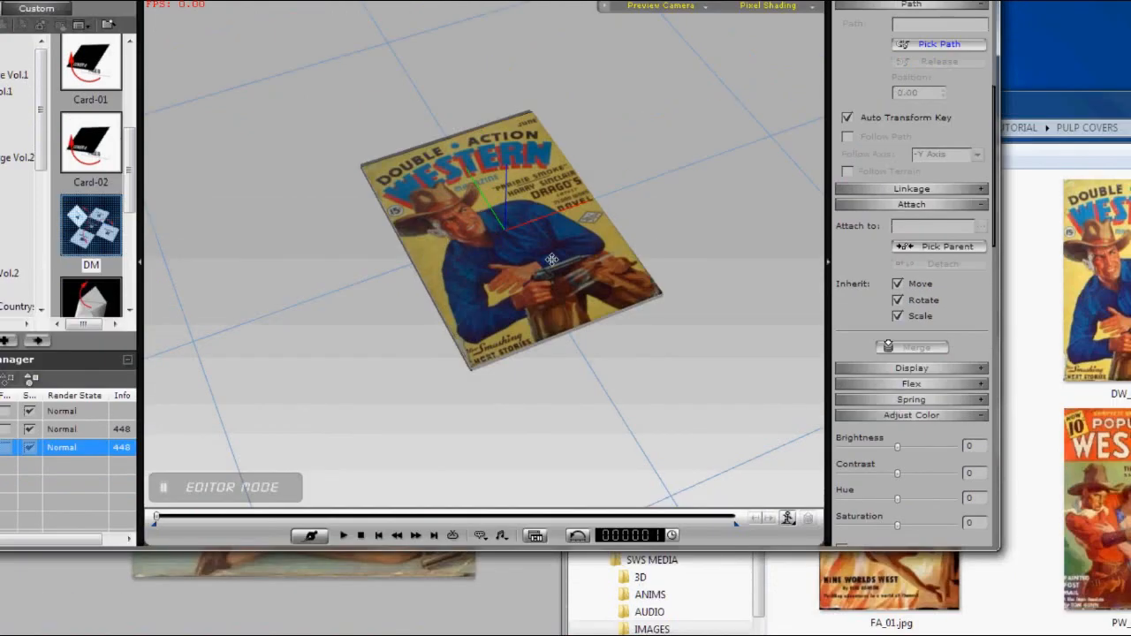
scroll(954, 299, "down", 1)
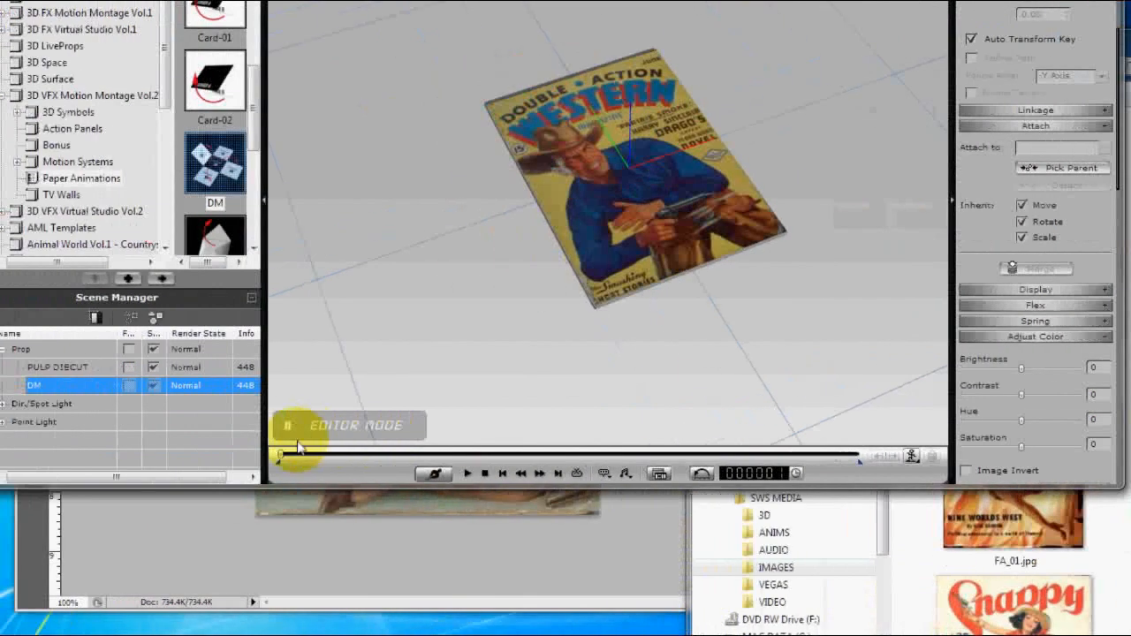
Step: Browse the cover images in the PULP COVERS folder
left_click_drag(282, 452, 318, 461)
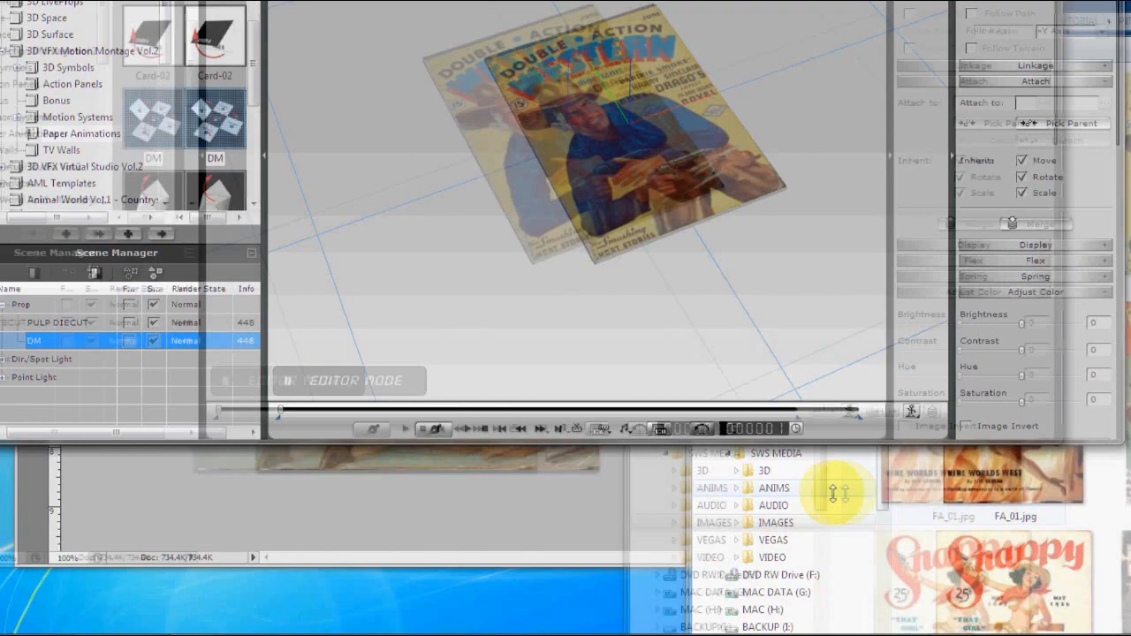
left_click(981, 516)
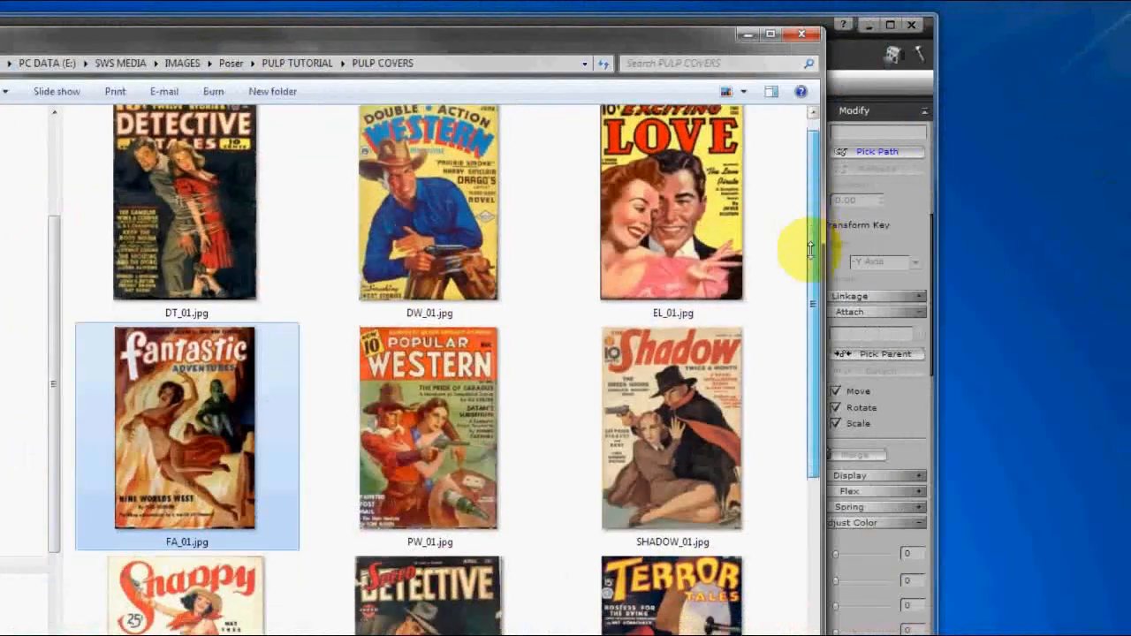
left_click_drag(864, 253, 796, 201)
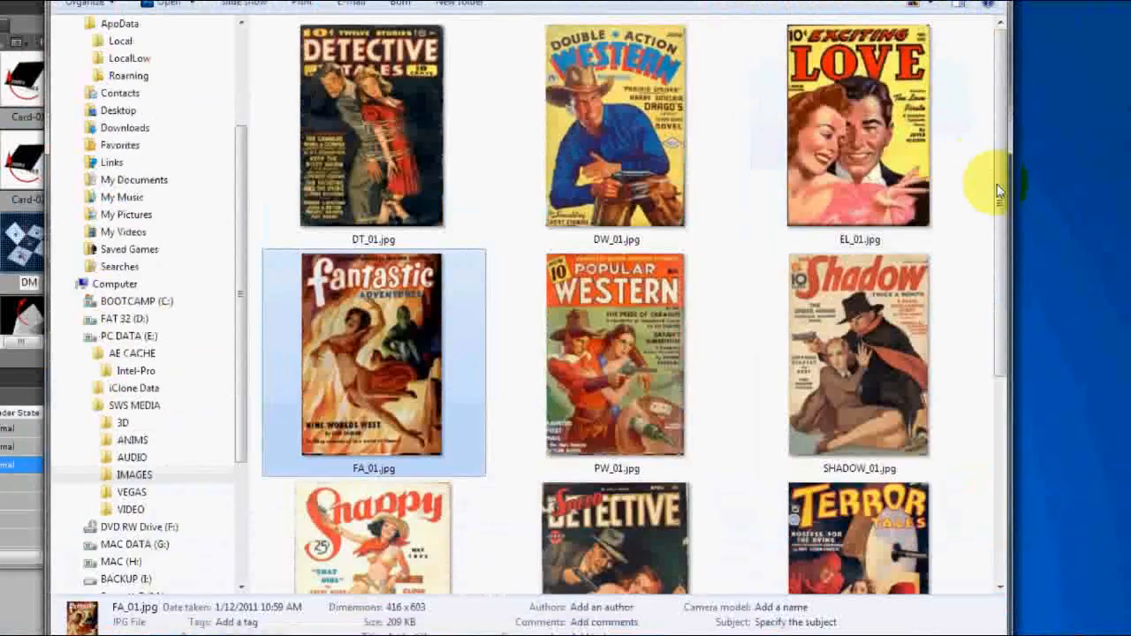
left_click_drag(998, 188, 994, 250)
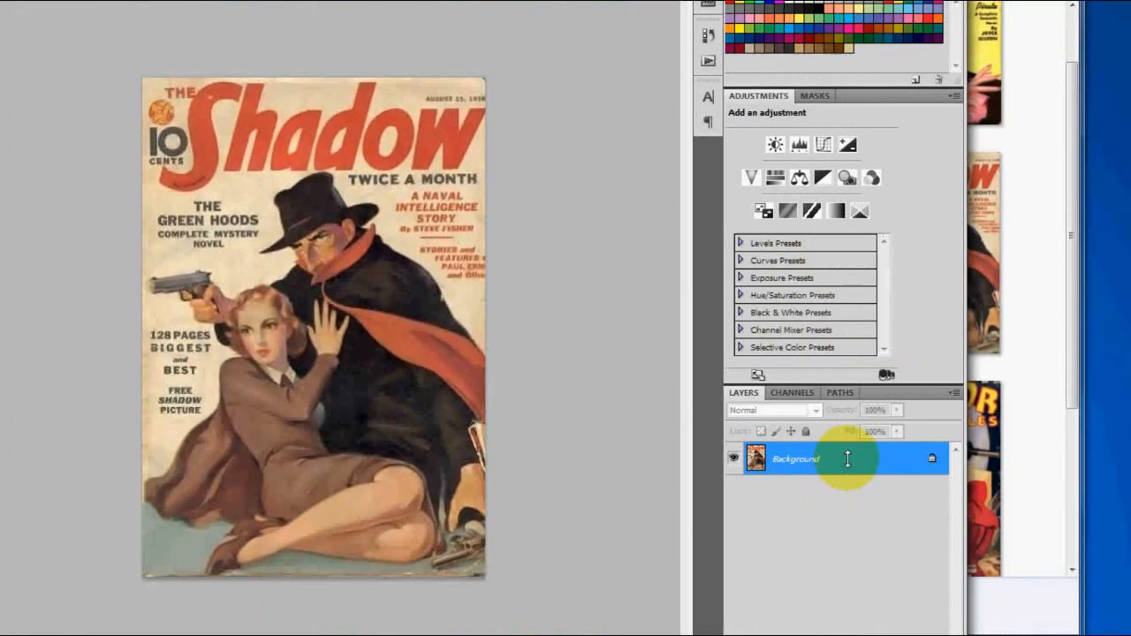
Step: Switch to SHADOW_01.jpg in Photoshop, duplicate its Background layer and hide the original
left_click_drag(848, 458, 909, 635)
mouse_move(848, 538)
left_mouse_down()
mouse_move(855, 552)
mouse_move(845, 555)
left_mouse_up()
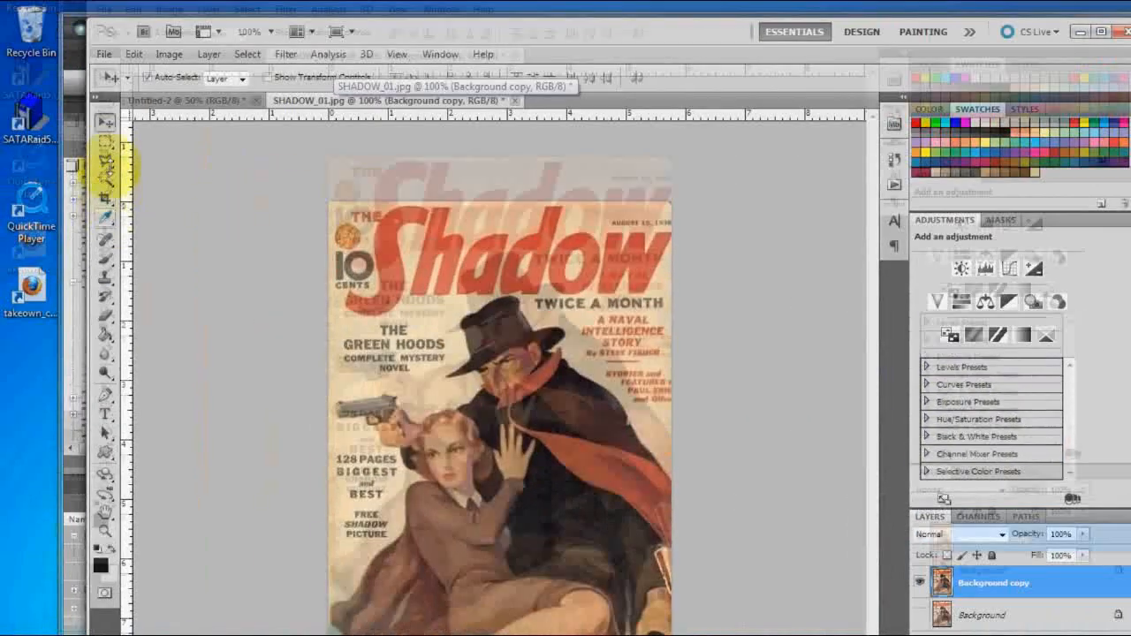
Step: Outline the man and woman with the Polygonal Lasso, running around the cover's lower edge, and close the selection
left_click(105, 161)
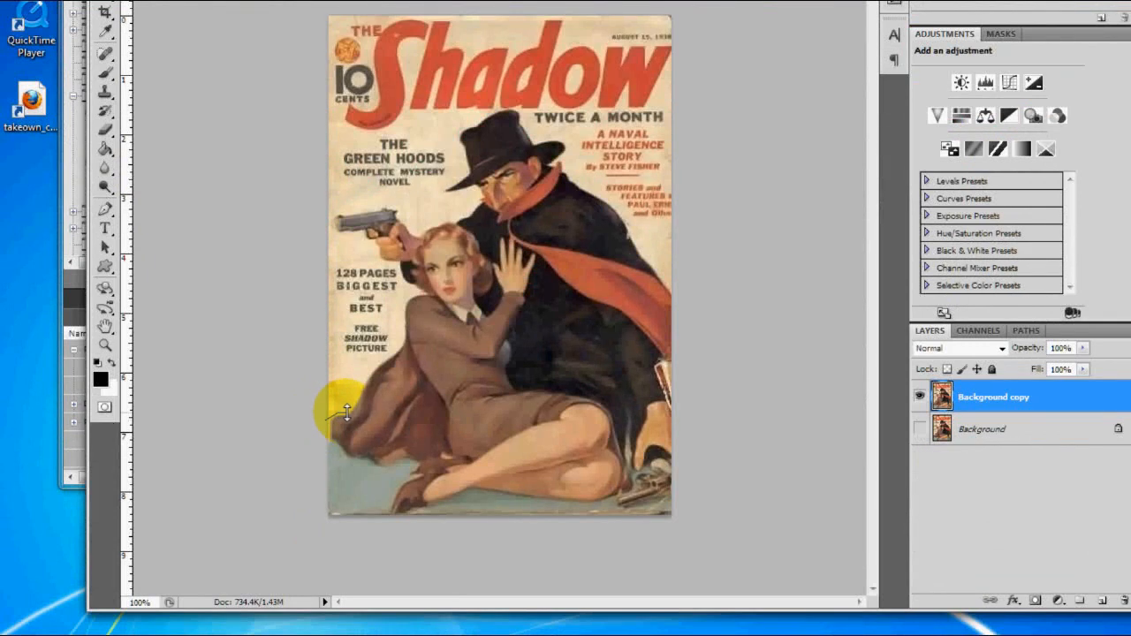
left_click(347, 409)
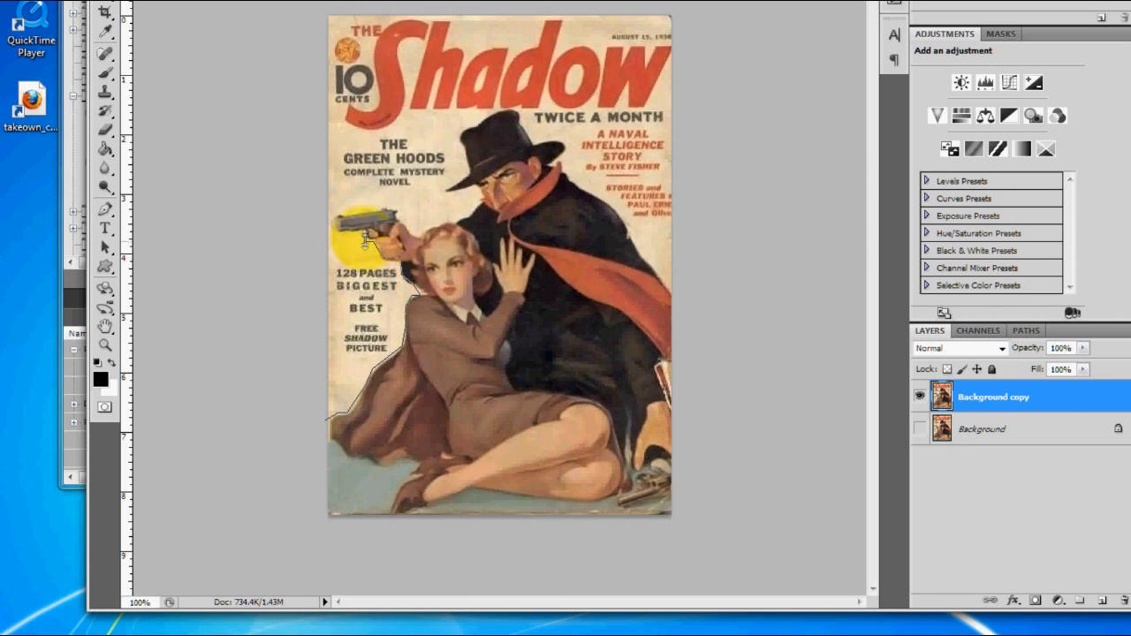
mouse_move(363, 232)
left_mouse_down()
mouse_move(337, 222)
mouse_move(390, 209)
left_mouse_up()
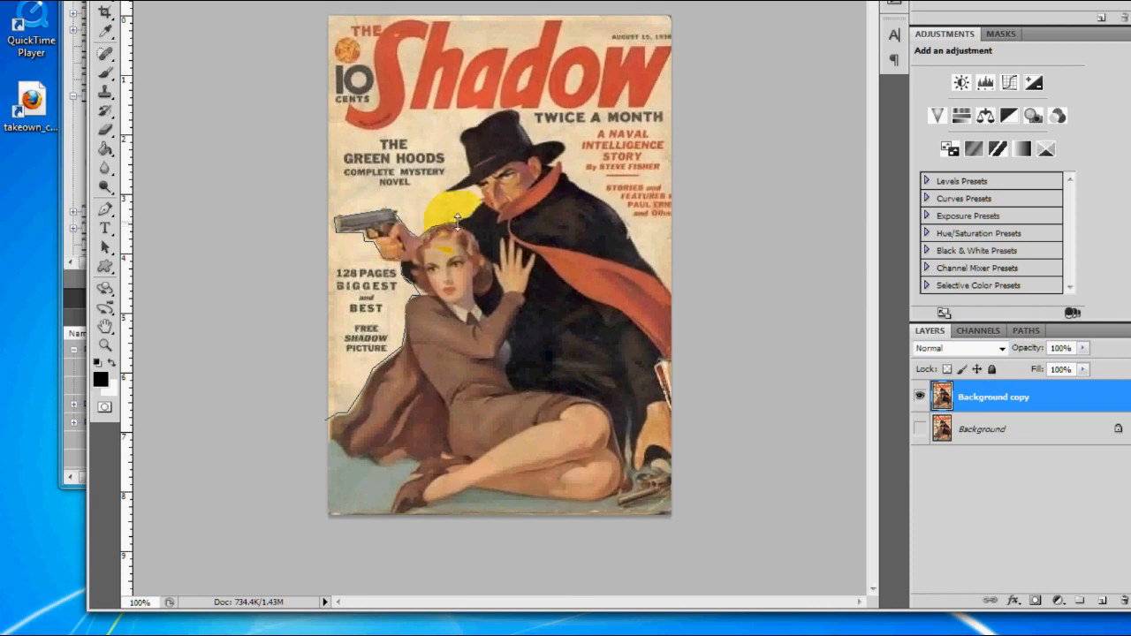
mouse_move(474, 188)
left_mouse_down()
mouse_move(455, 196)
mouse_move(466, 171)
left_mouse_up()
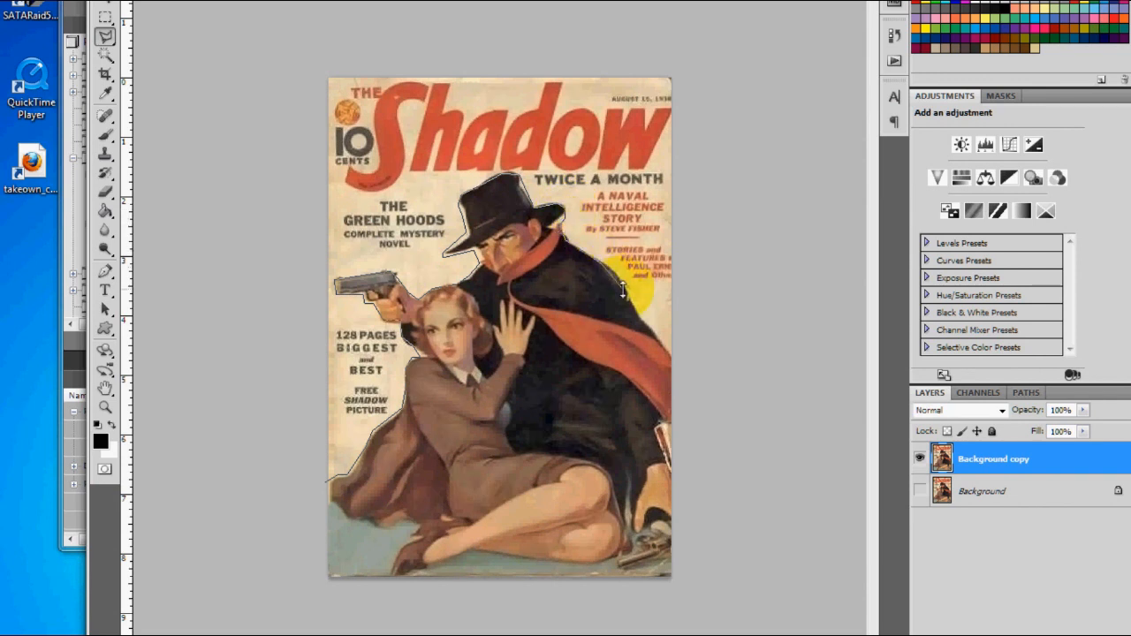
left_click(676, 361)
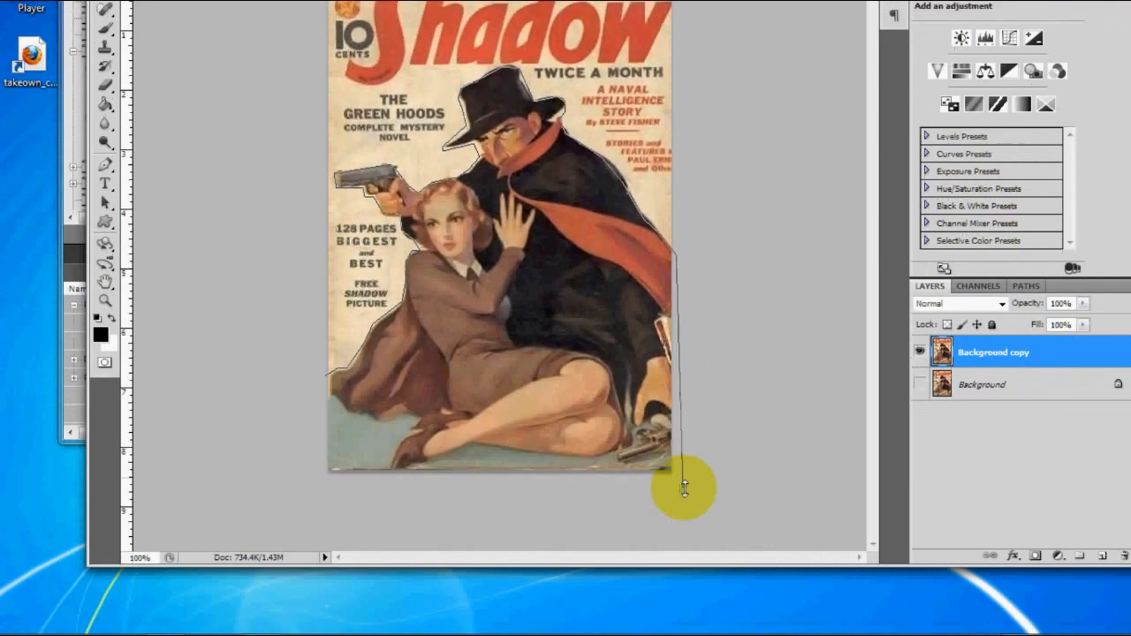
left_click(680, 489)
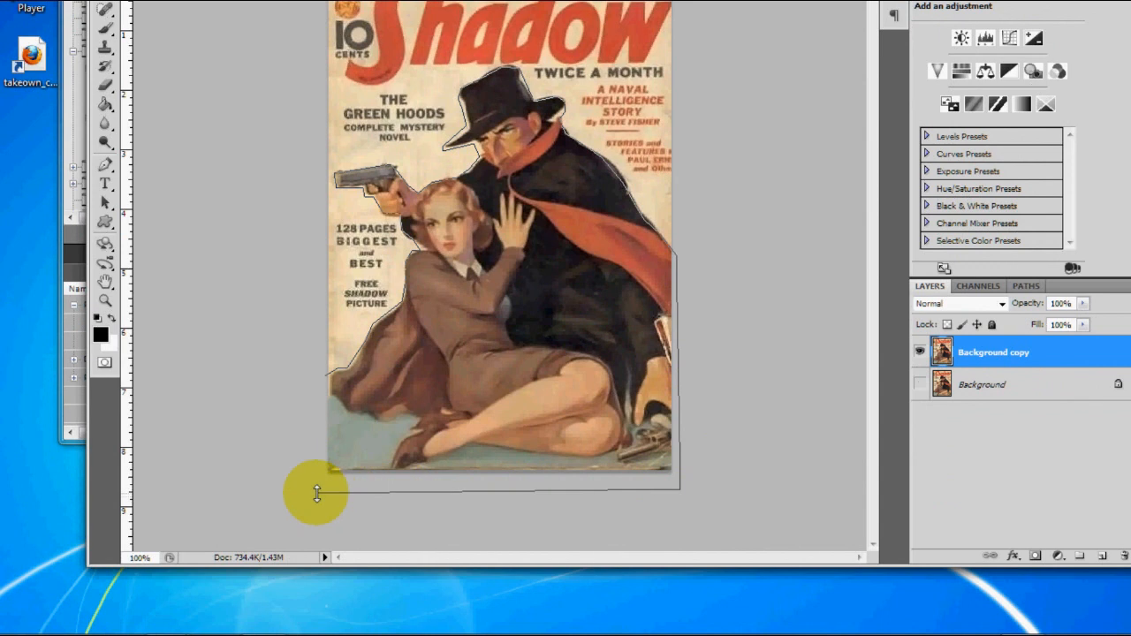
double_click(317, 494)
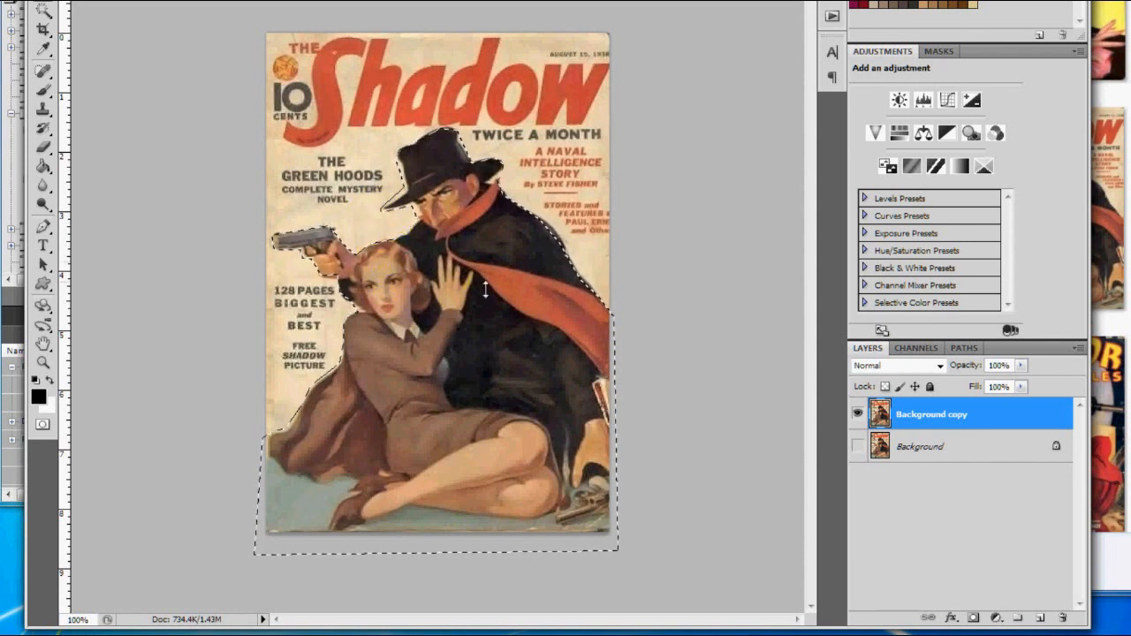
Step: Cut the selected figures out of the Background copy layer and undo the cut
key("ctrl+x")
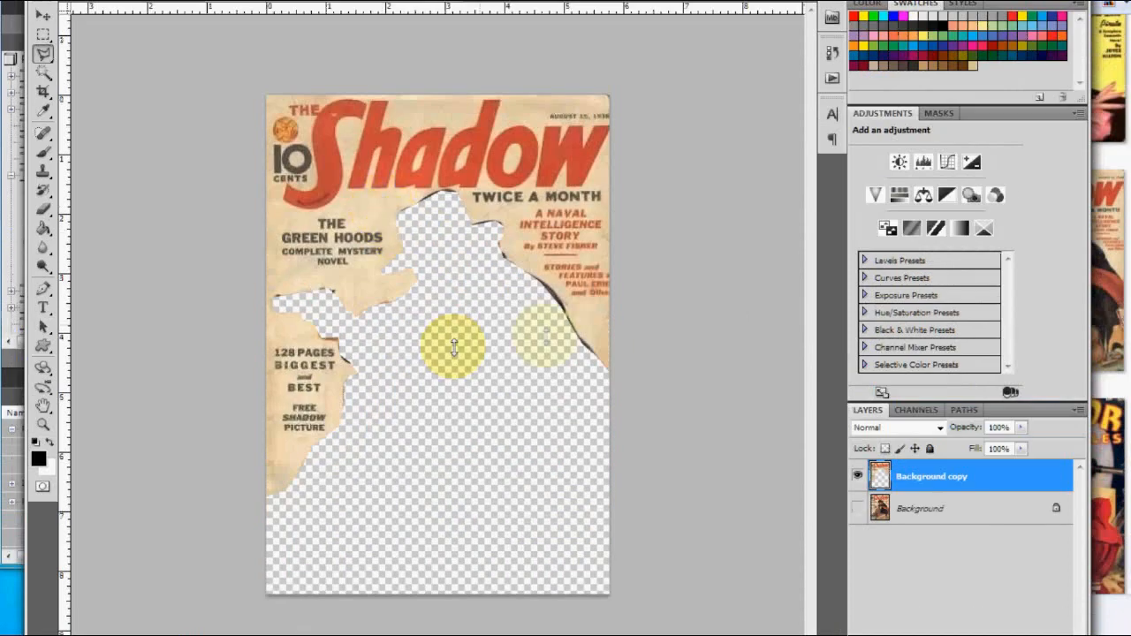
key("ctrl+z")
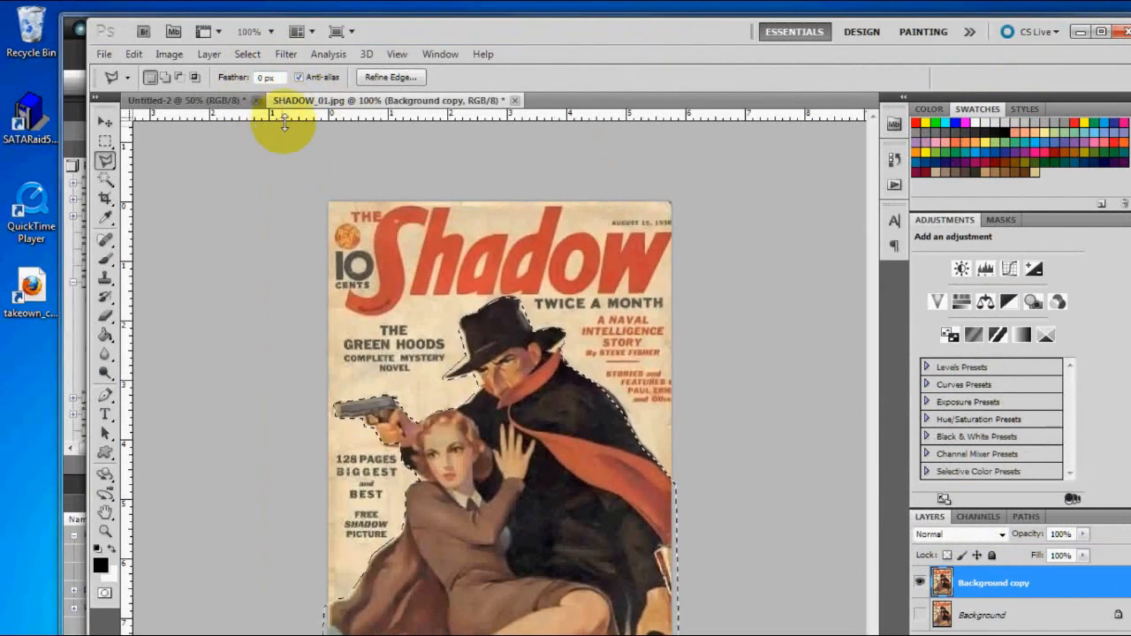
Step: Invert the selection and delete the cover artwork around the two figures on the Background copy layer
left_click(247, 54)
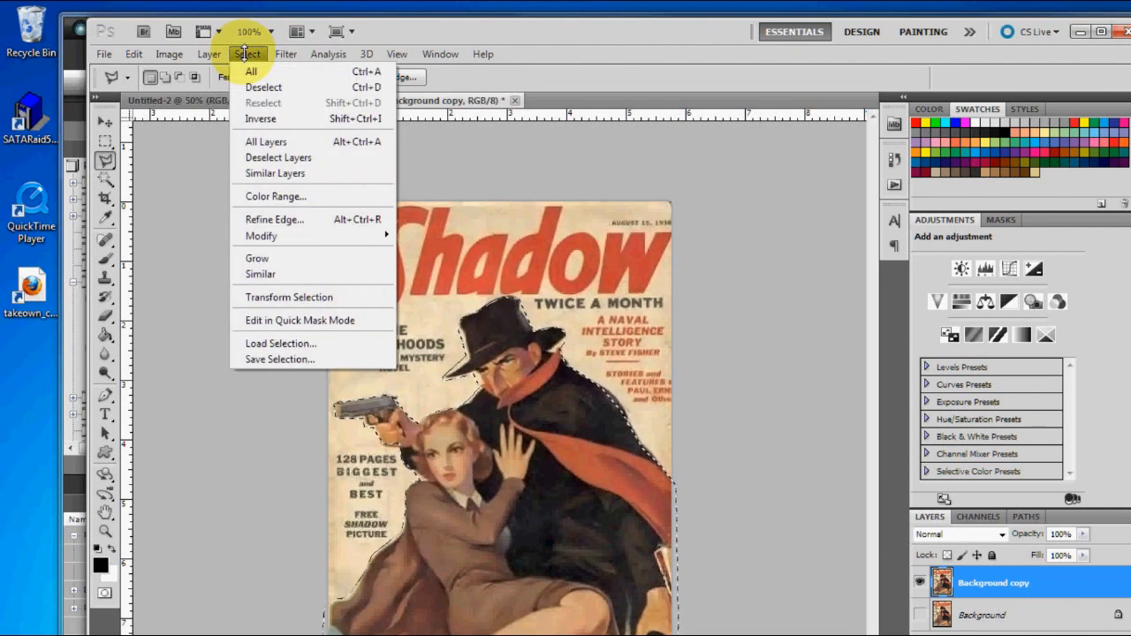
left_click(261, 118)
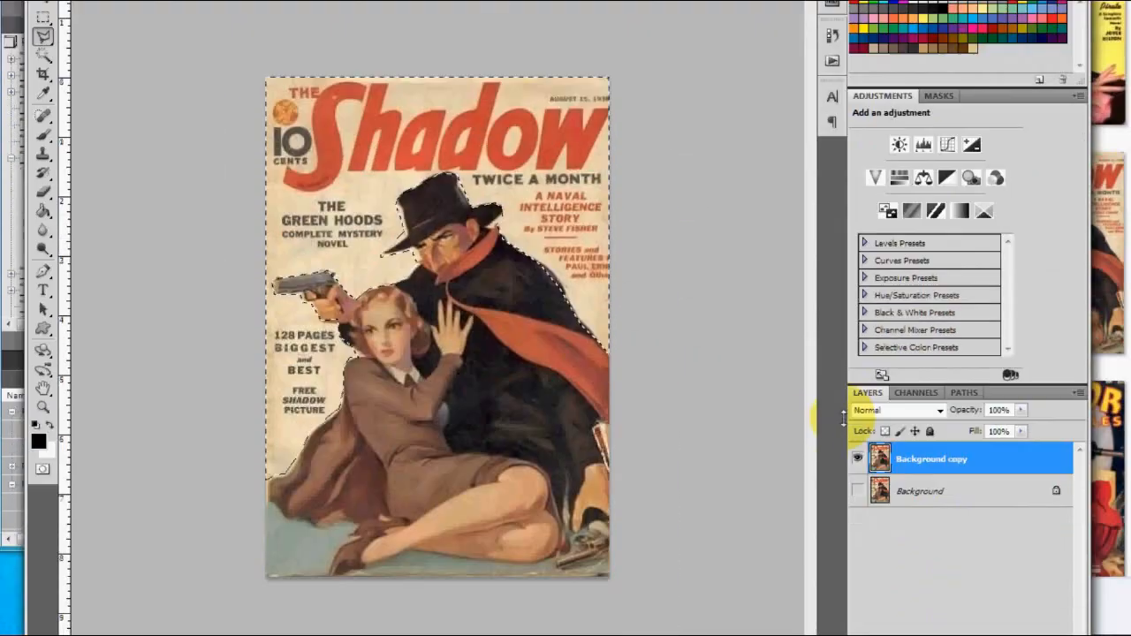
key("Delete")
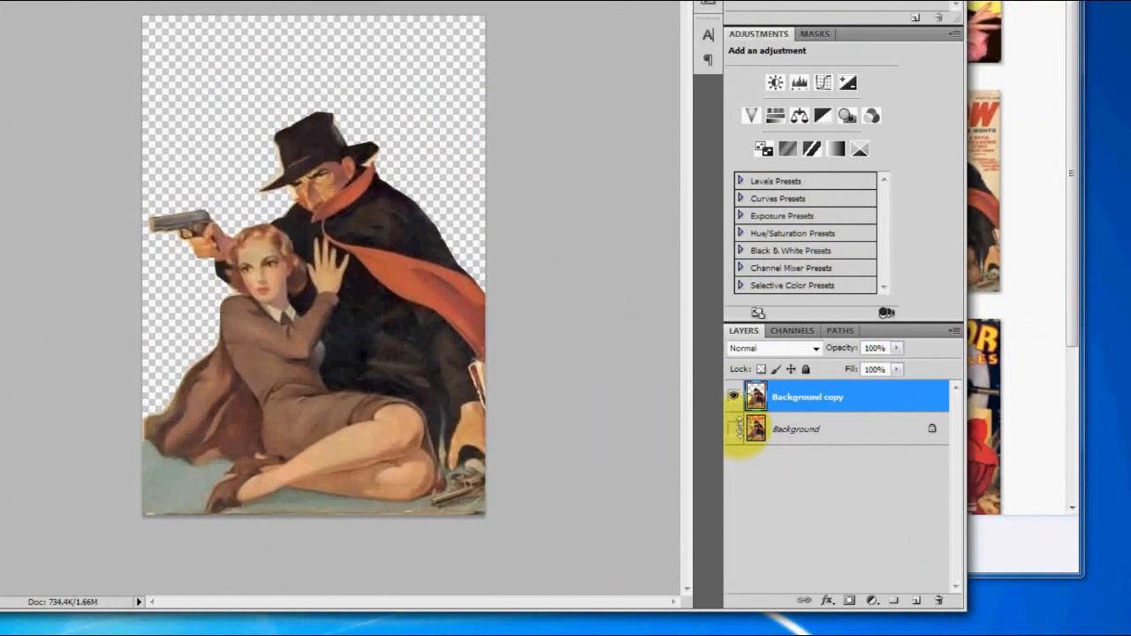
Step: Hide the Background copy layer and show the original Background layer
left_click(733, 397)
left_click(735, 429)
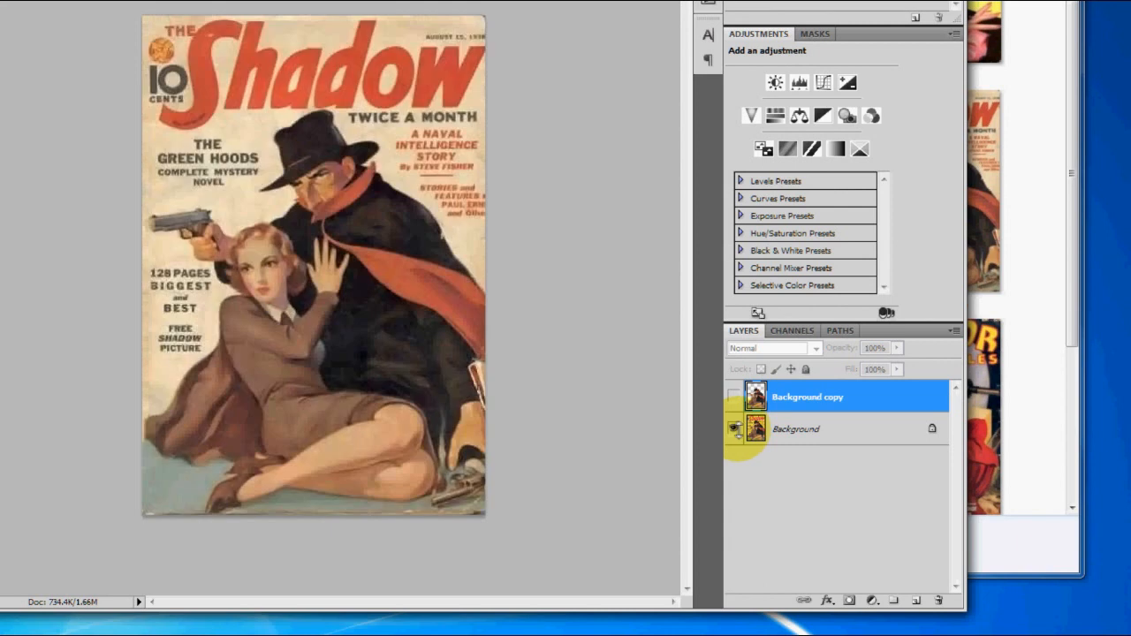
Step: Hide the original Background layer and show the cut-out Background copy layer
left_click(735, 428)
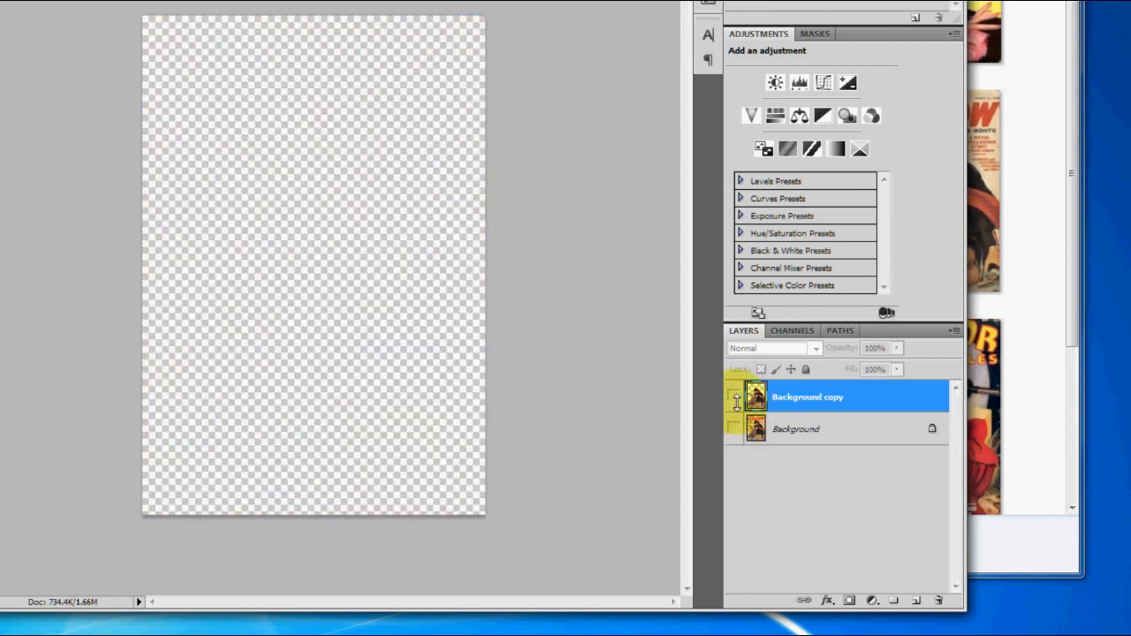
left_click(734, 397)
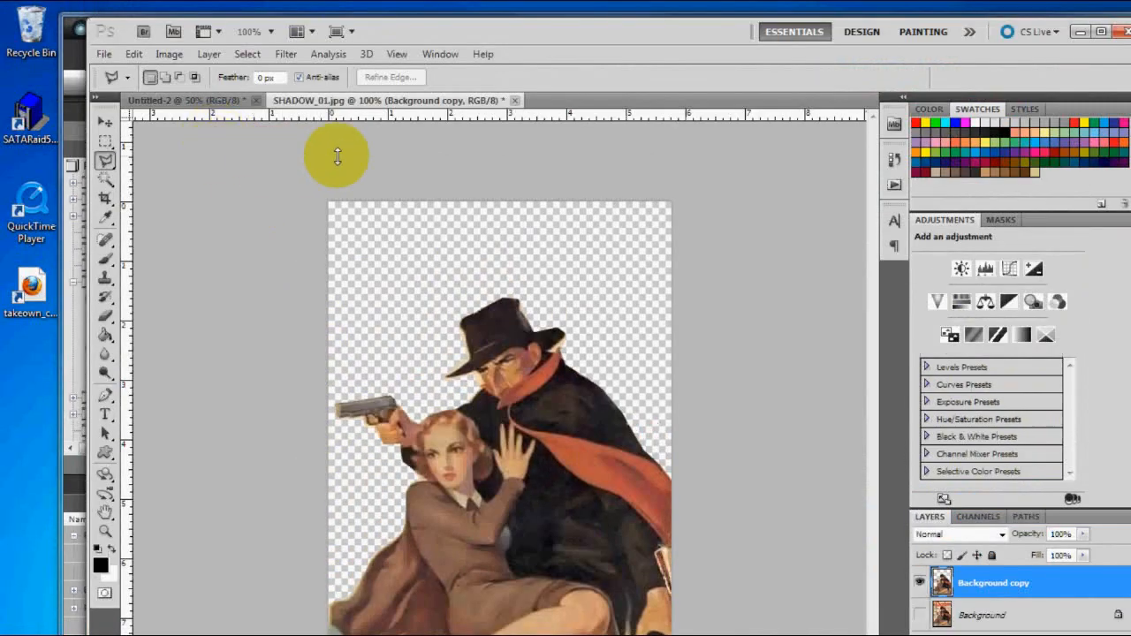
Step: Prepare a PNG copy of the cut-out as SHADOW_01 MATTE.png in the PNGs folder and cancel the save
left_click(104, 53)
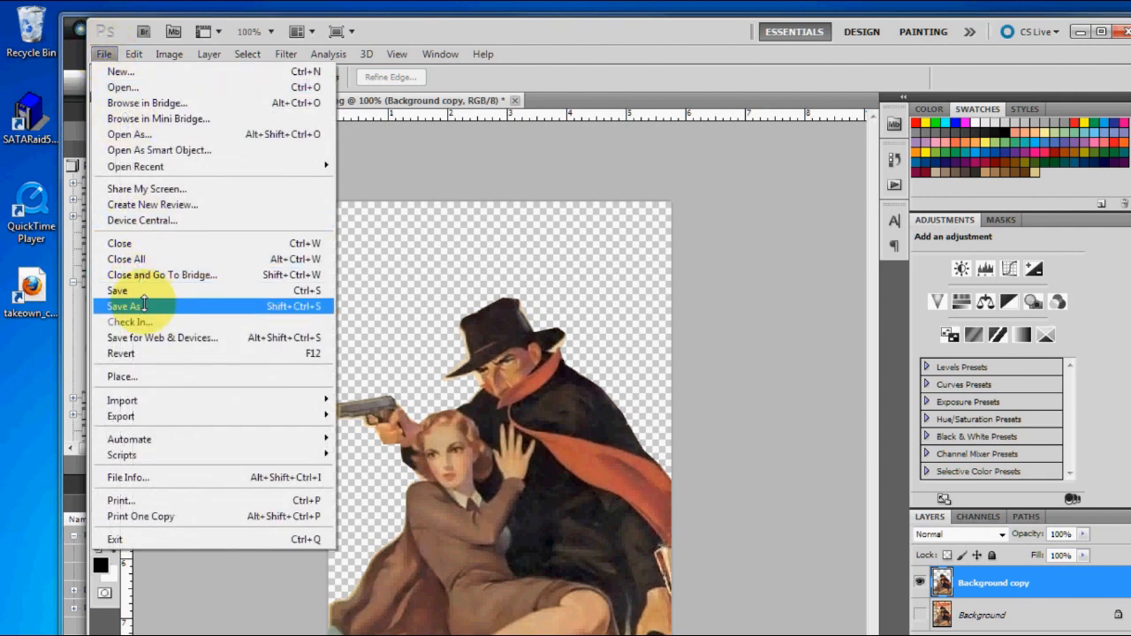
left_click(141, 305)
left_click(872, 600)
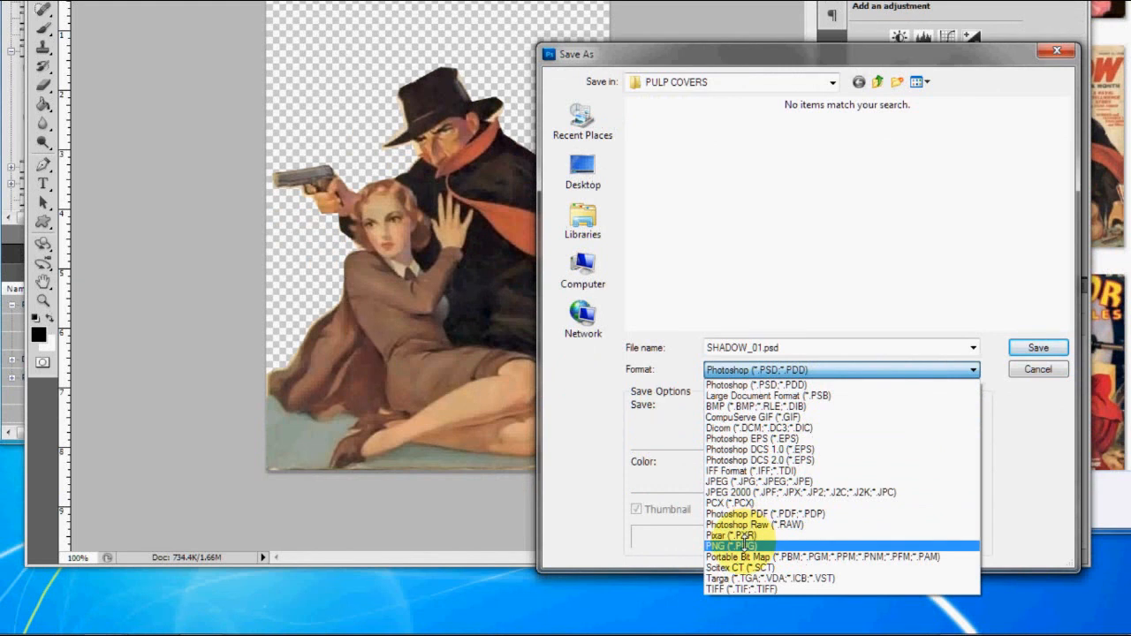
left_click(742, 545)
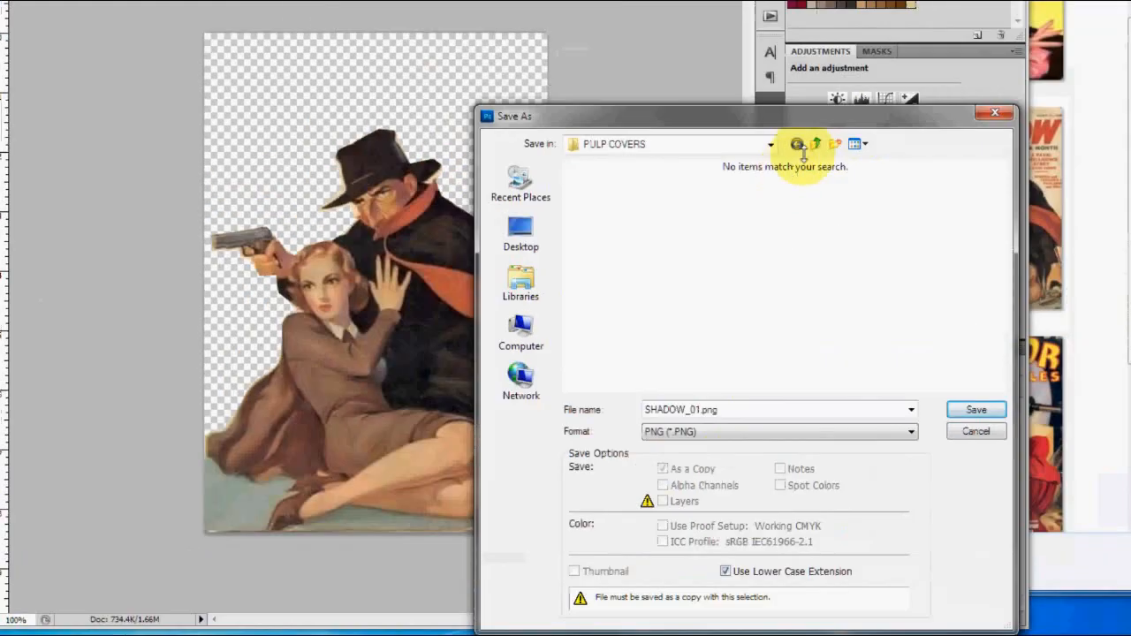
left_click(813, 144)
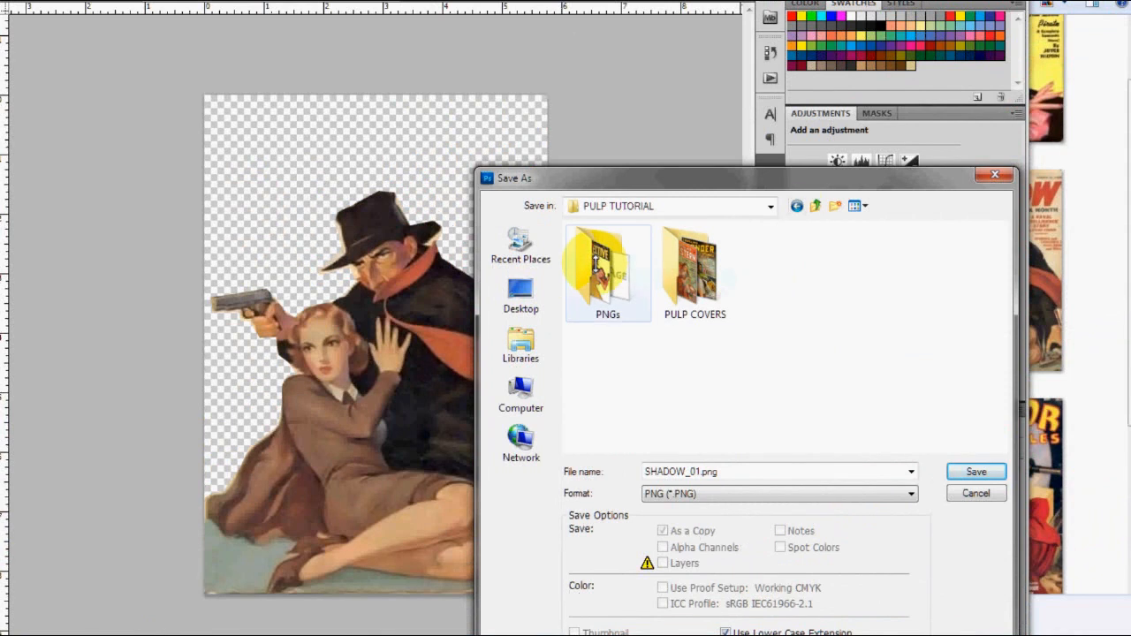
double_click(595, 265)
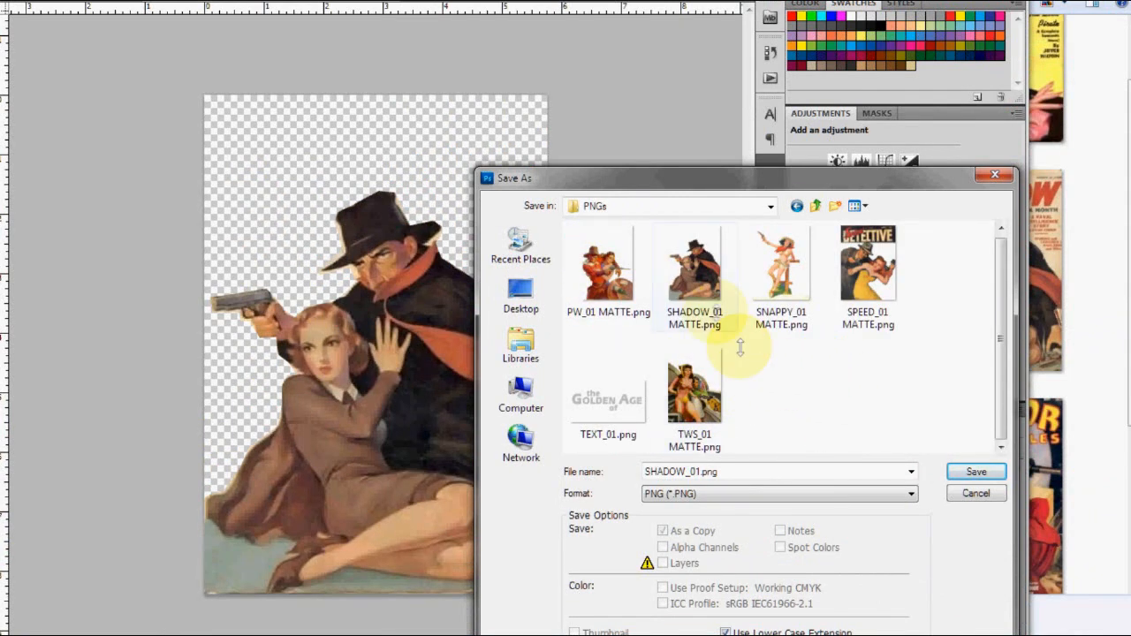
left_click(696, 262)
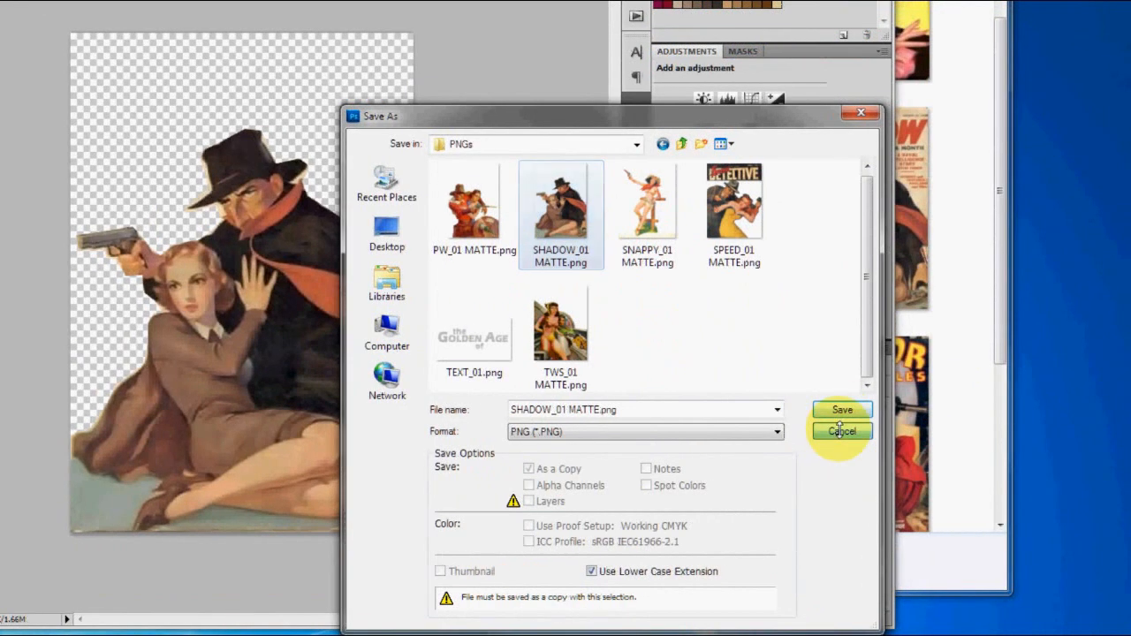
left_click(839, 430)
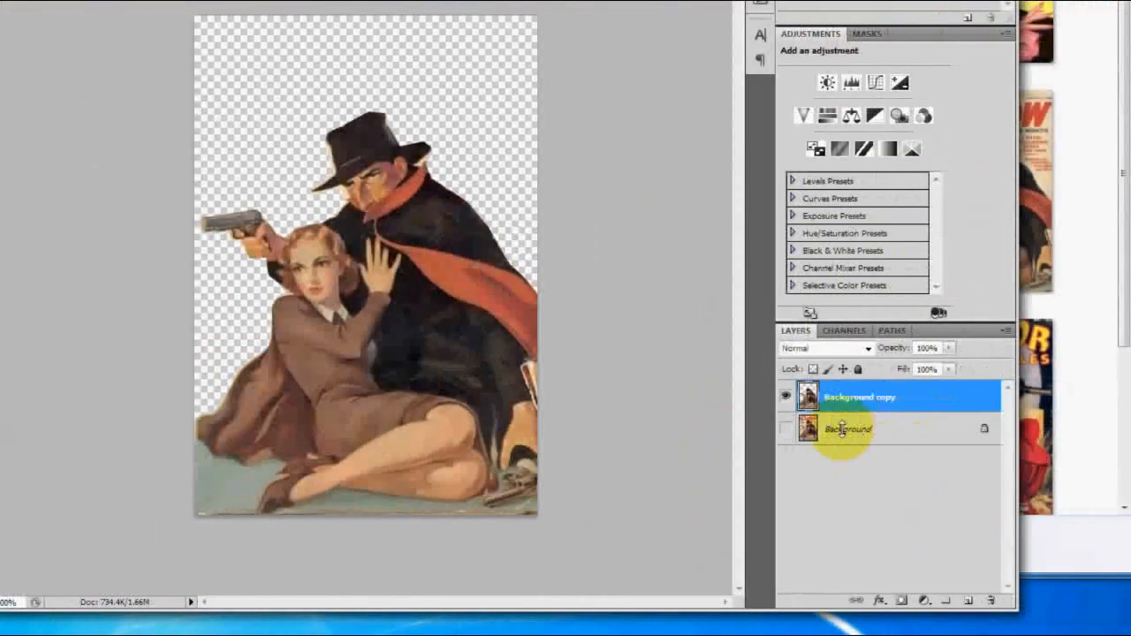
Step: Compare the original Background cover with the cut-out Background copy by switching their visibility
left_click(964, 491)
left_click(786, 398)
left_click(785, 429)
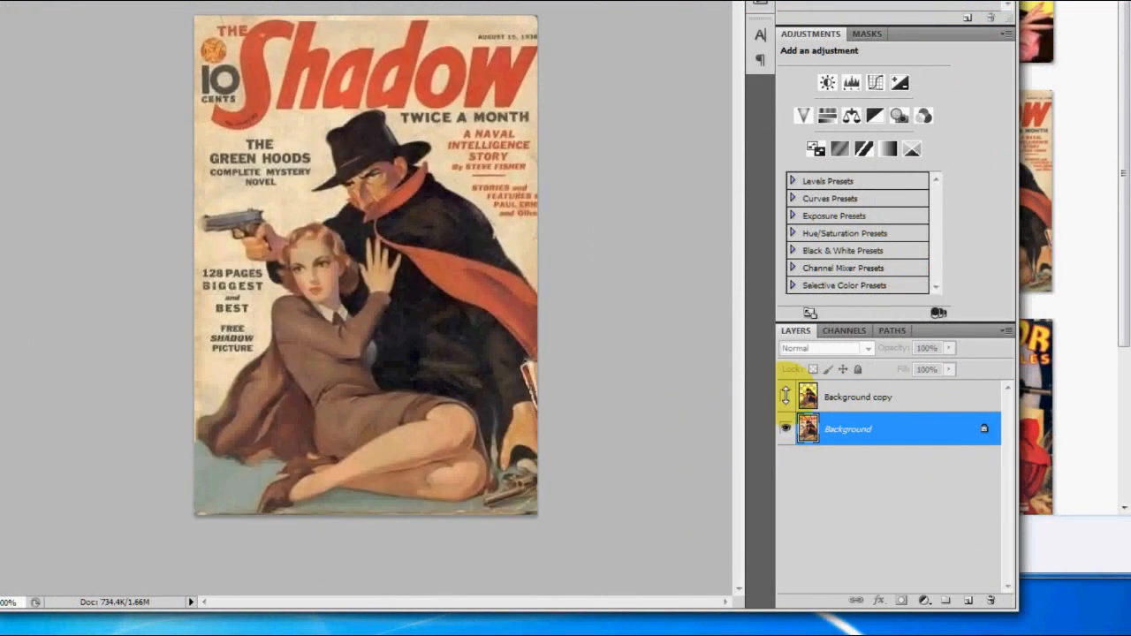
left_click(786, 429)
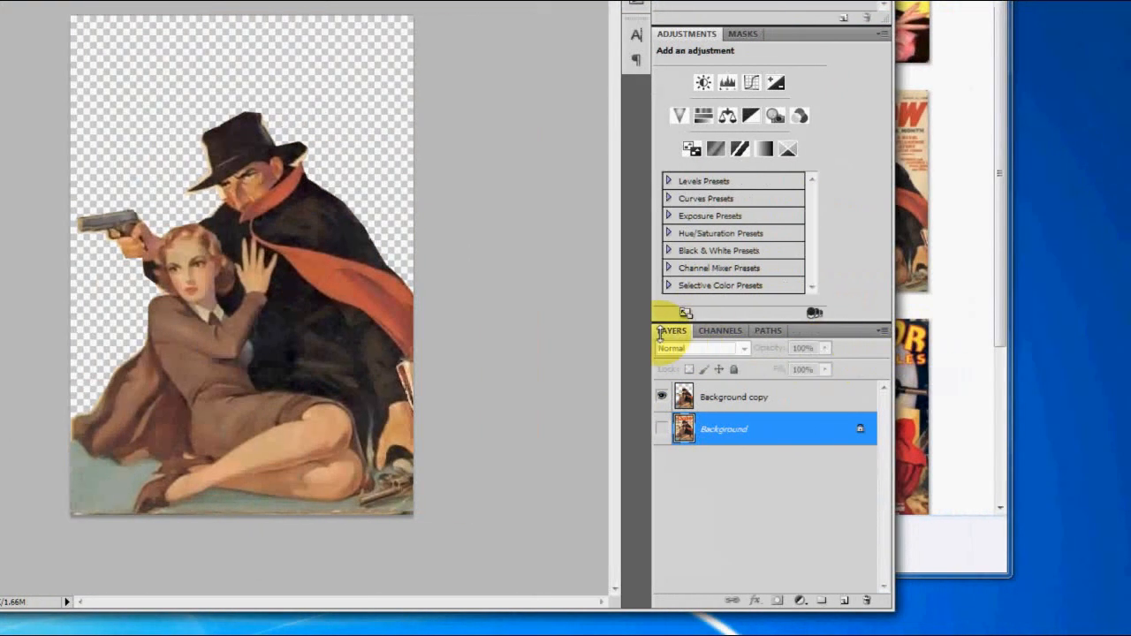
Step: Switch to iClone and start a new, empty project to replace the current scene
left_click(963, 346)
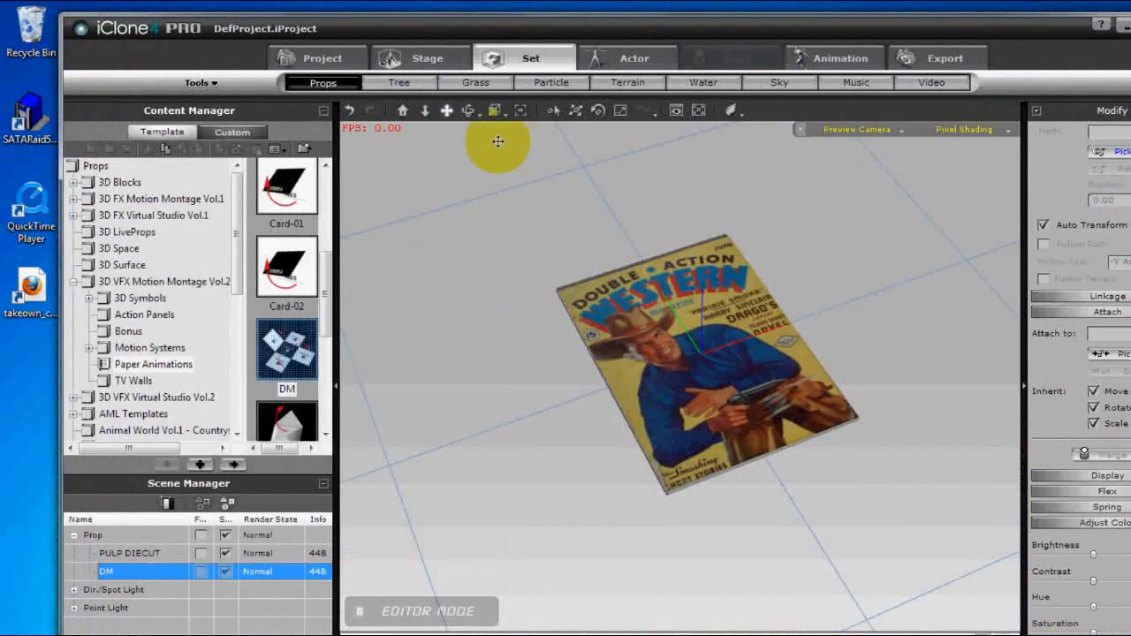
left_click(316, 59)
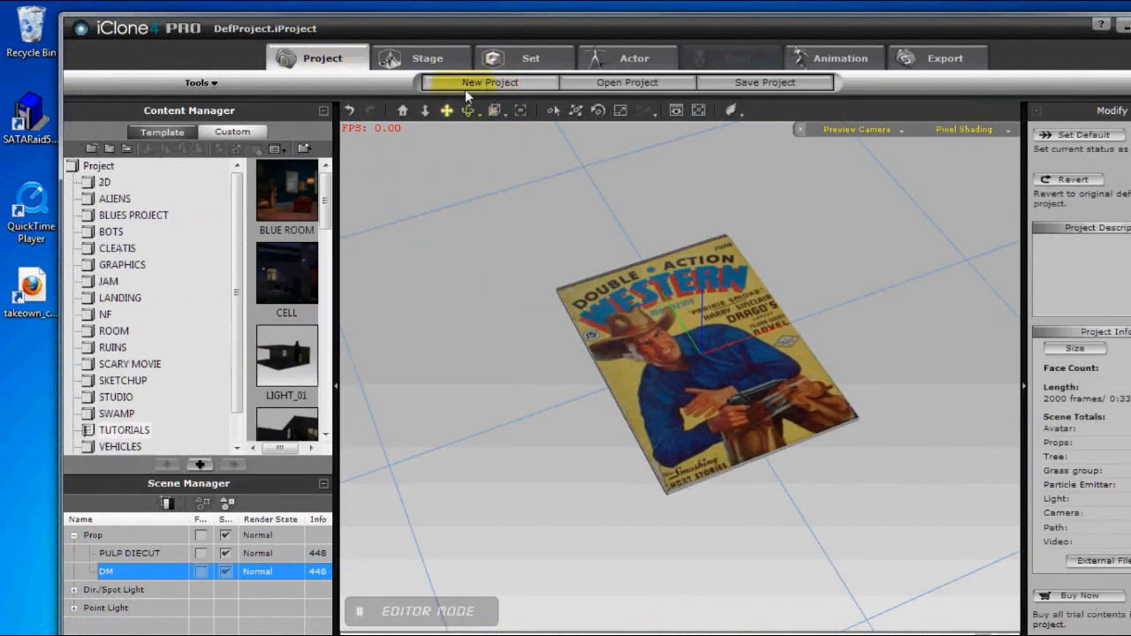
left_click(461, 84)
left_click(625, 367)
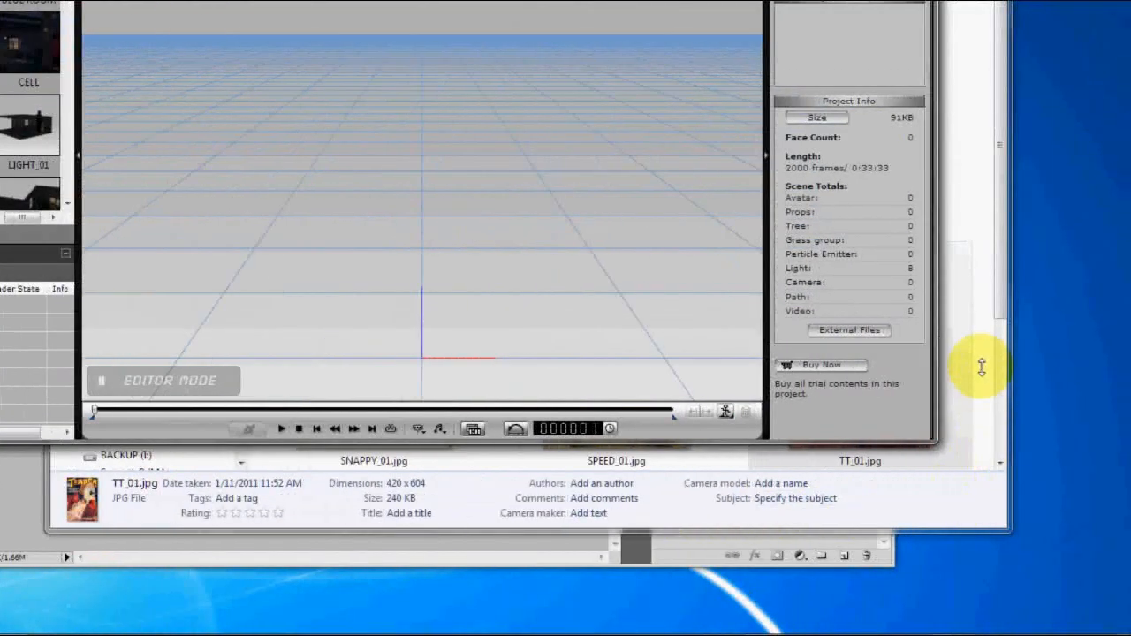
Step: Switch to the file browser, open the PNGs folder inside PULP TUTORIAL and move its window aside to uncover the iClone viewport
left_click(983, 365)
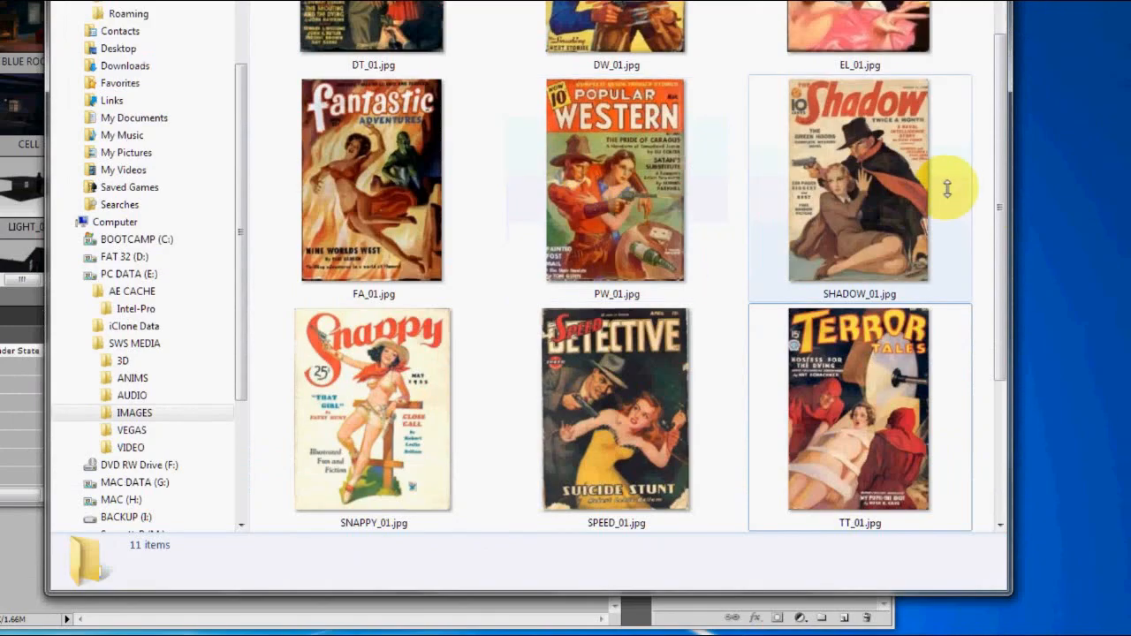
left_click_drag(1000, 140, 981, 32)
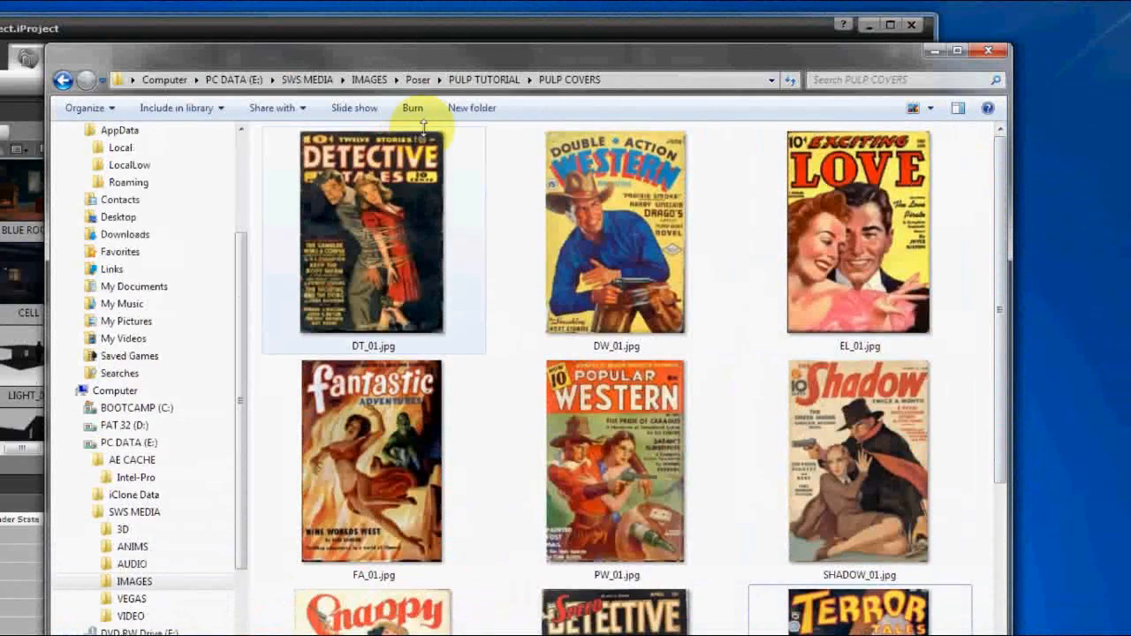
left_click(491, 81)
double_click(310, 172)
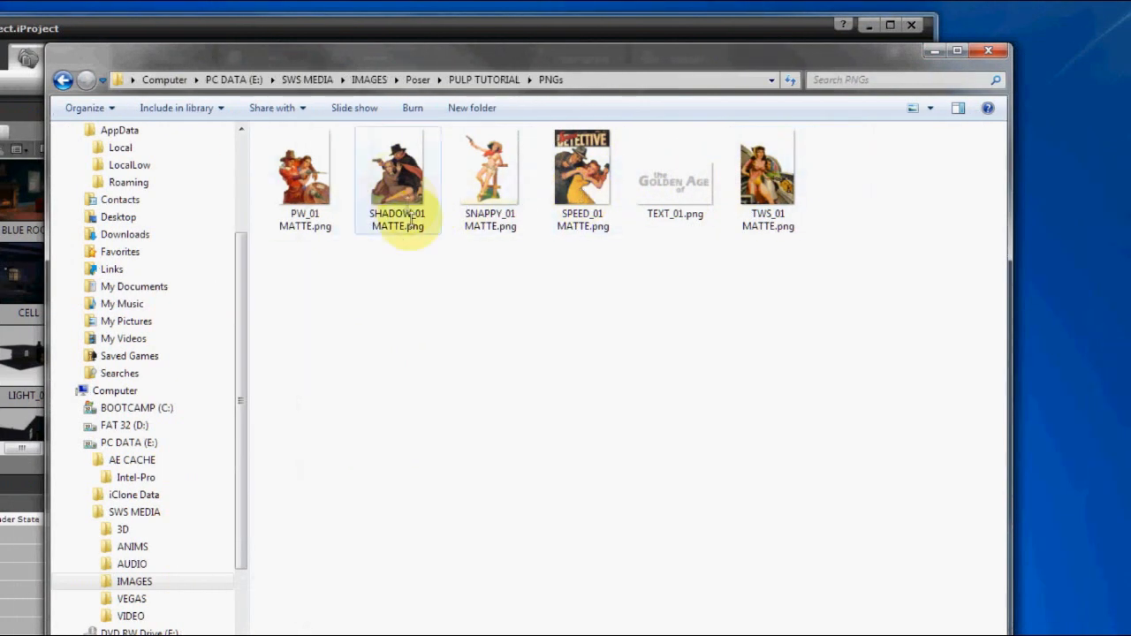
left_click_drag(391, 53, 829, 184)
Step: Bring SHADOW_01 MATTE.png from the PNGs folder into the iClone viewport as an image plane
left_click(835, 285)
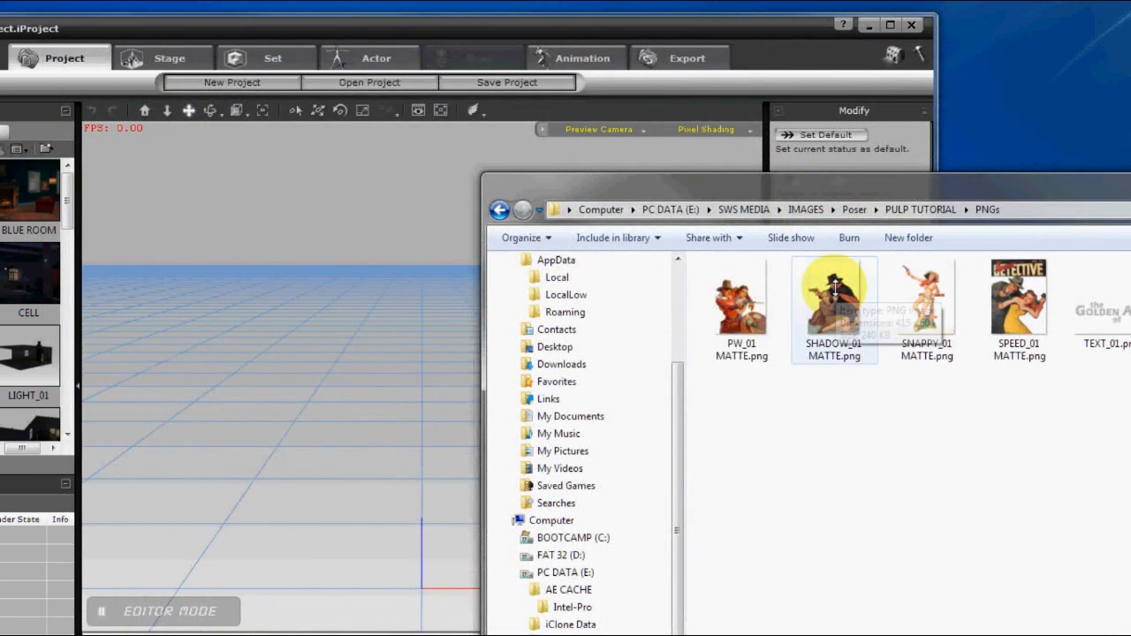
left_click_drag(830, 297, 362, 479)
left_click_drag(362, 417, 364, 463)
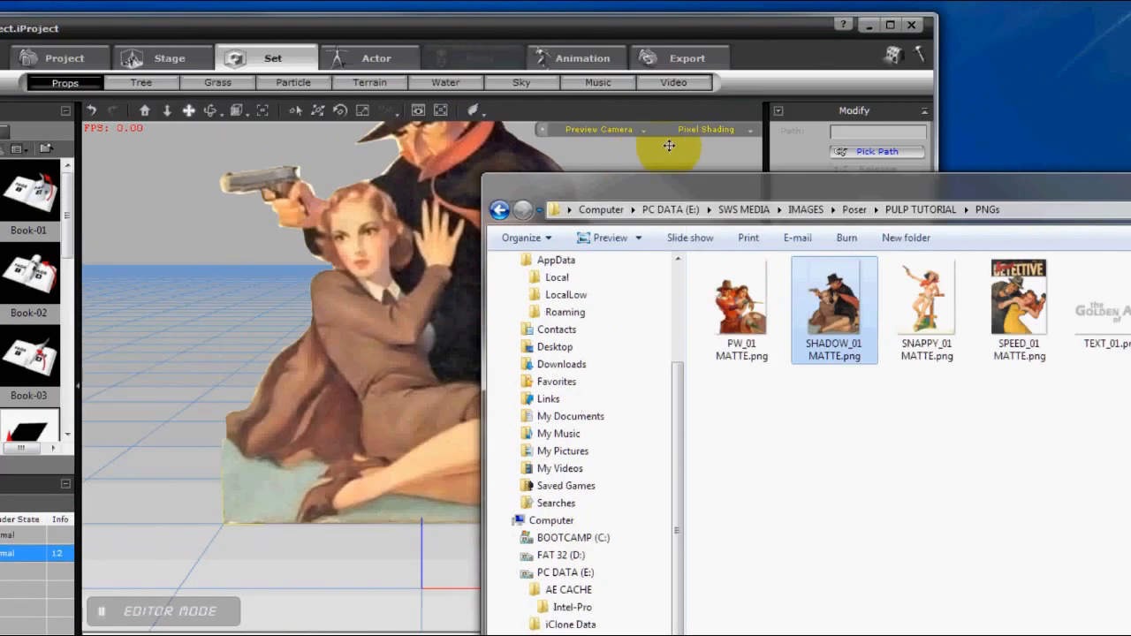
Step: Return to iClone and examine the image plane's cut-out outline and its cast shadow from a distance and several angles
left_click(677, 91)
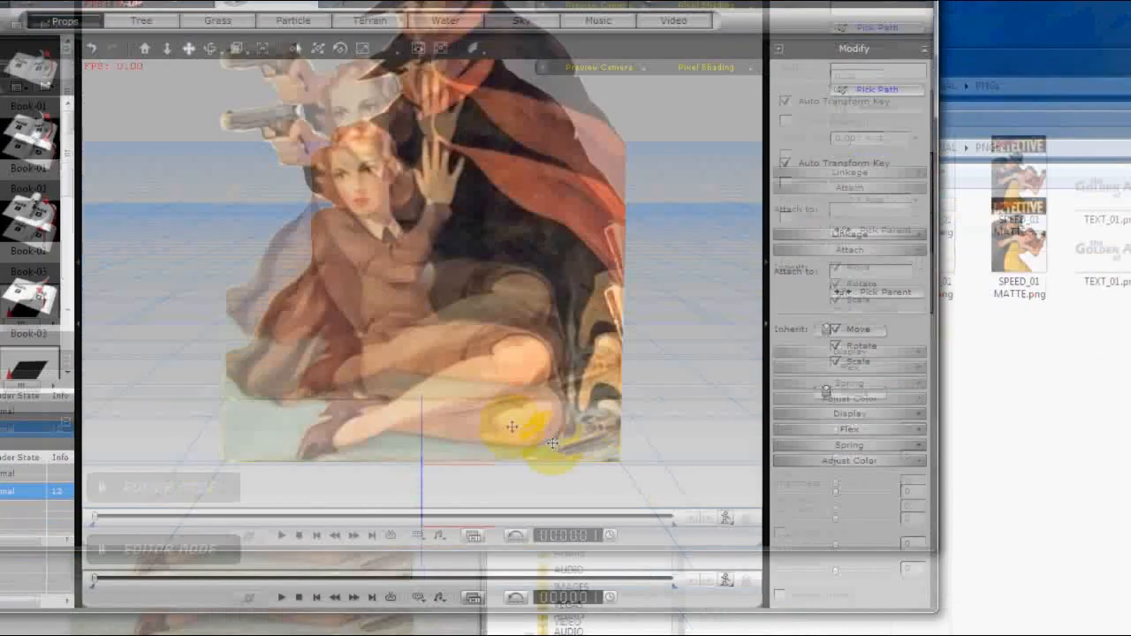
scroll(487, 513, "down", 5)
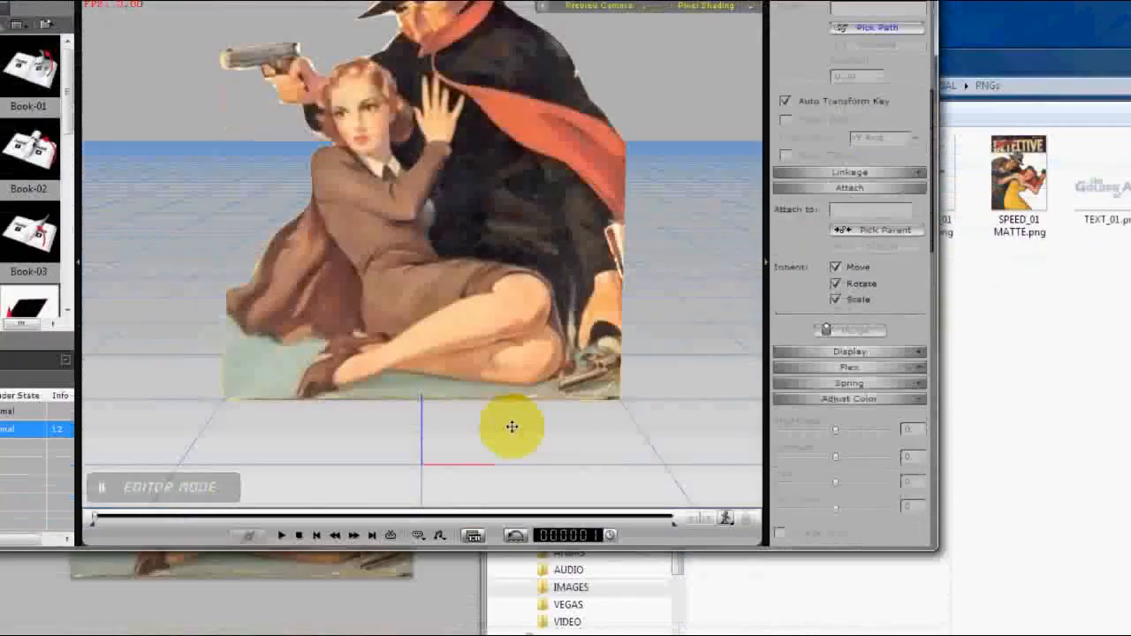
scroll(471, 336, "down", 5)
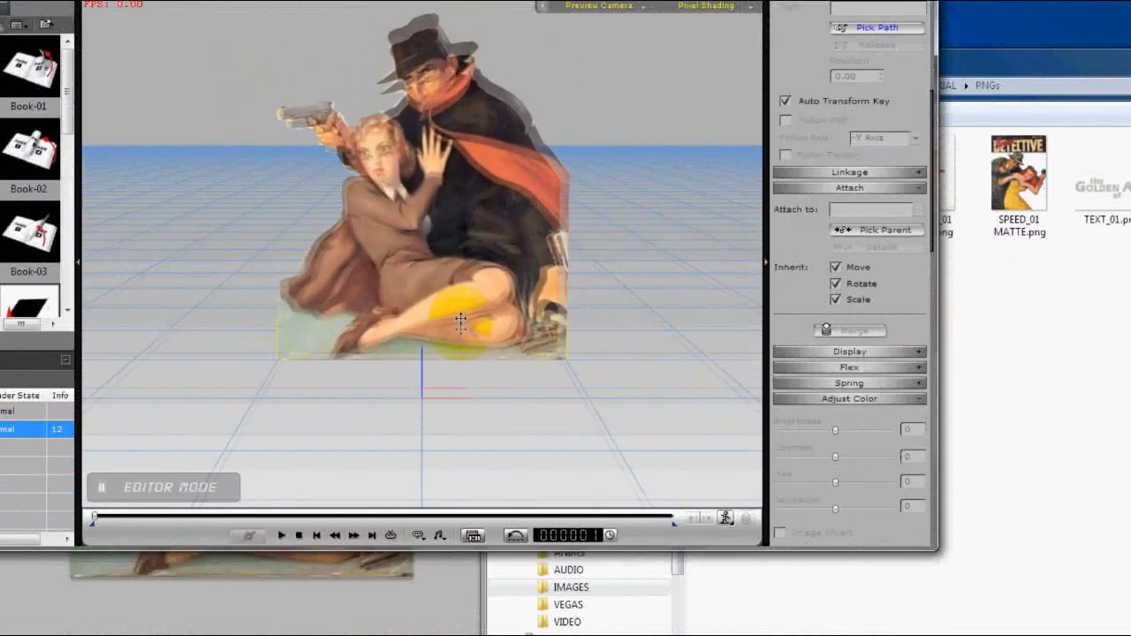
middle_click_drag(444, 339, 378, 281)
left_click_drag(379, 288, 372, 245)
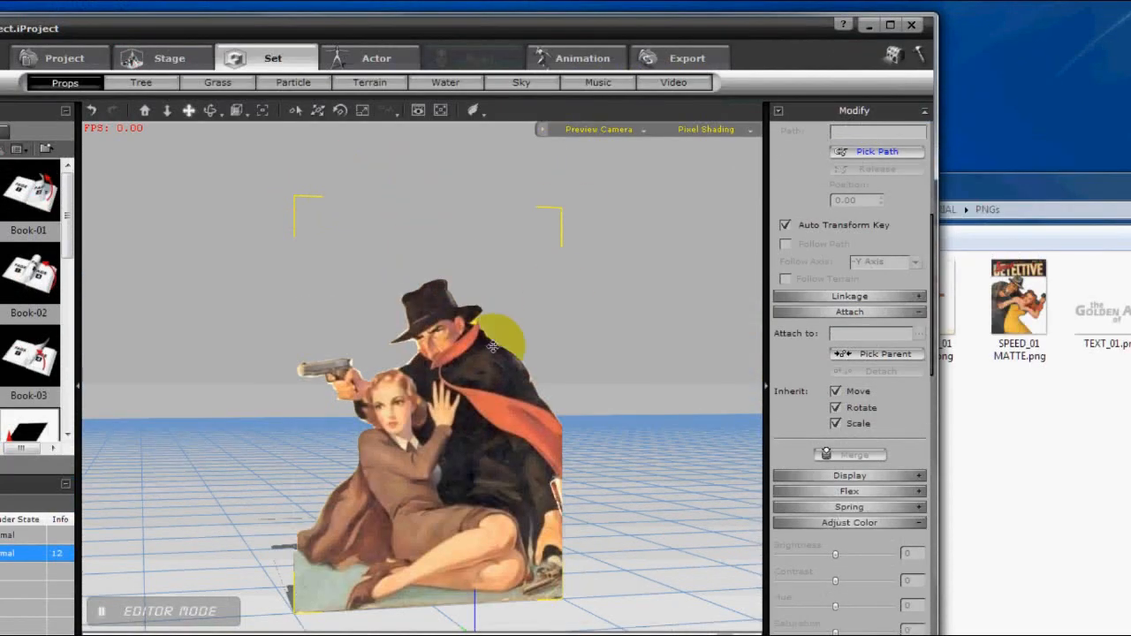
mouse_move(493, 346)
middle_mouse_down()
mouse_move(460, 434)
mouse_move(559, 449)
mouse_move(265, 445)
mouse_move(500, 398)
mouse_move(505, 433)
mouse_move(511, 338)
middle_mouse_up()
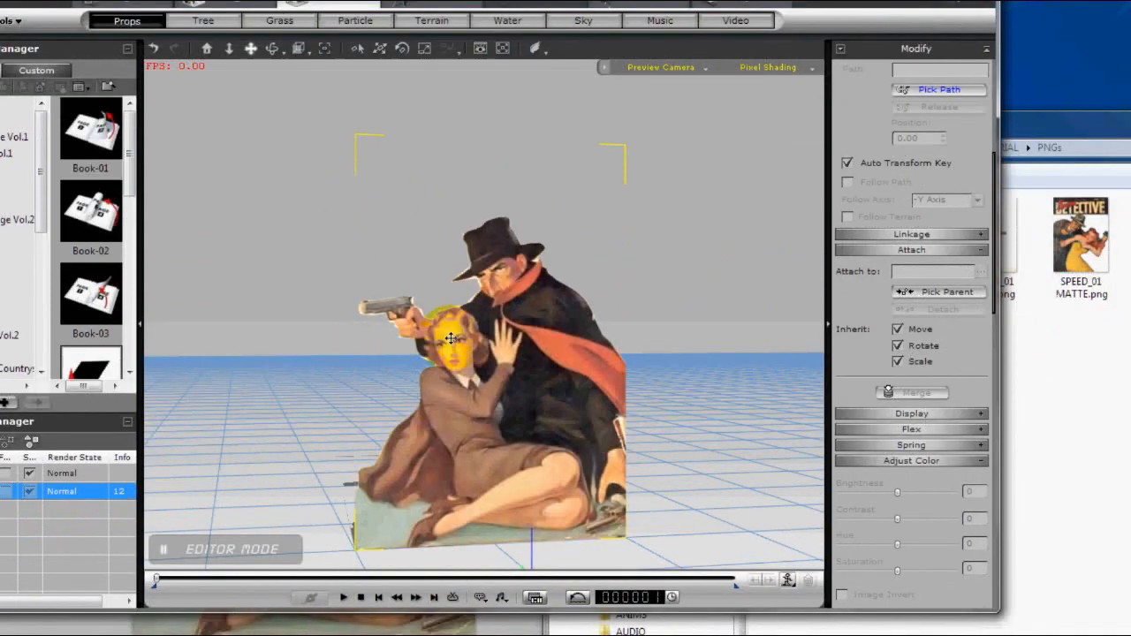
middle_click_drag(450, 339, 571, 281)
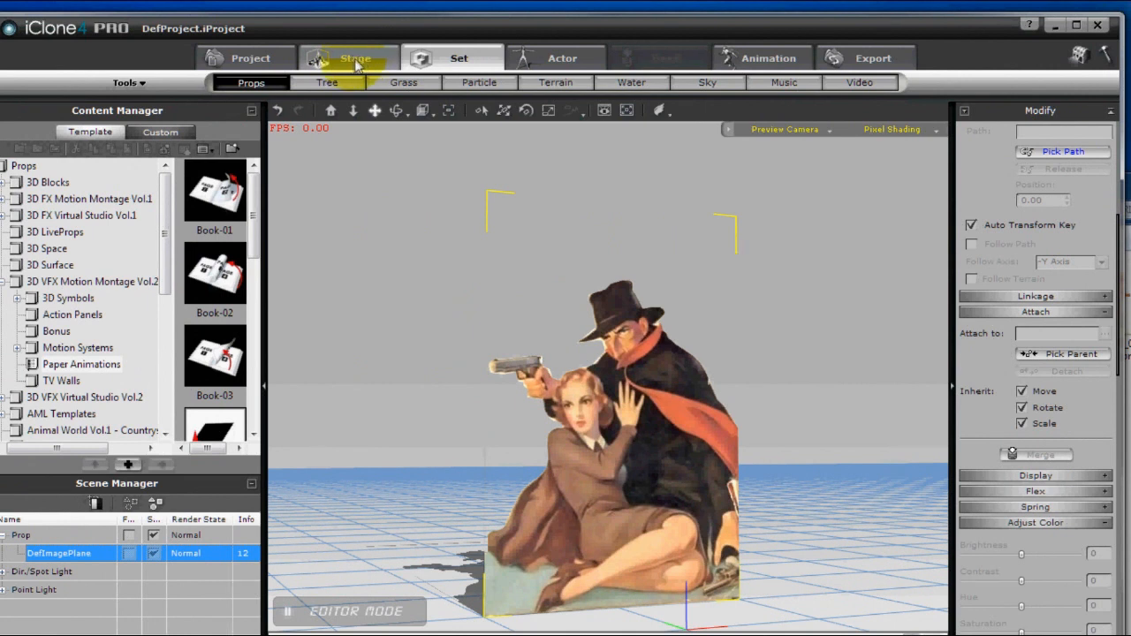
Step: Turn off the stage's image background and set the 2D background color to black
left_click(355, 60)
left_click(311, 82)
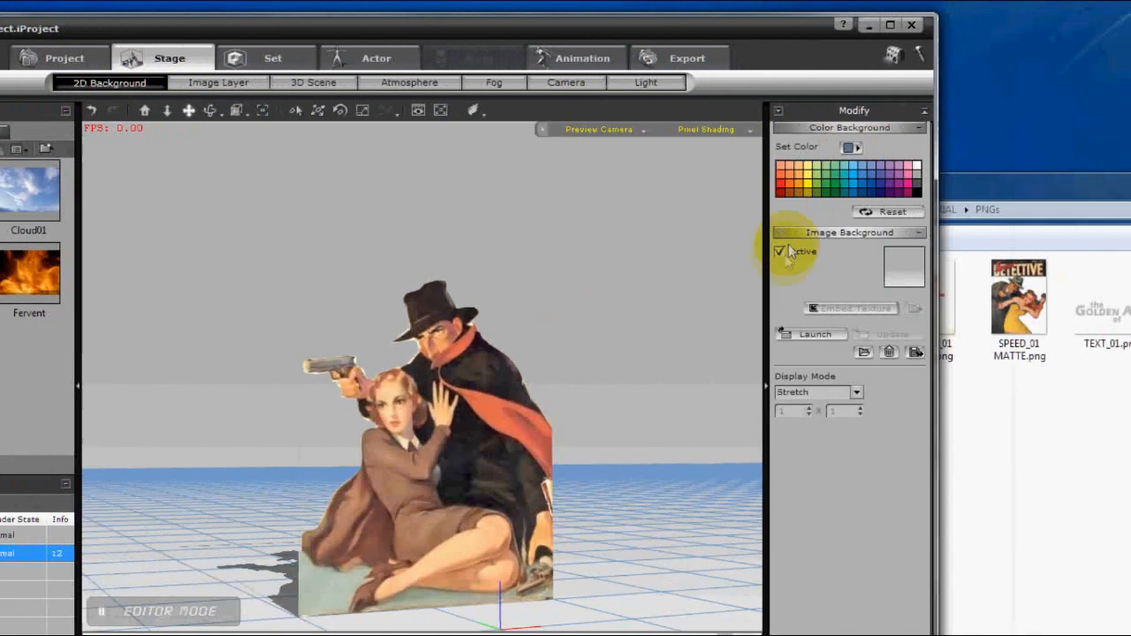
left_click(779, 251)
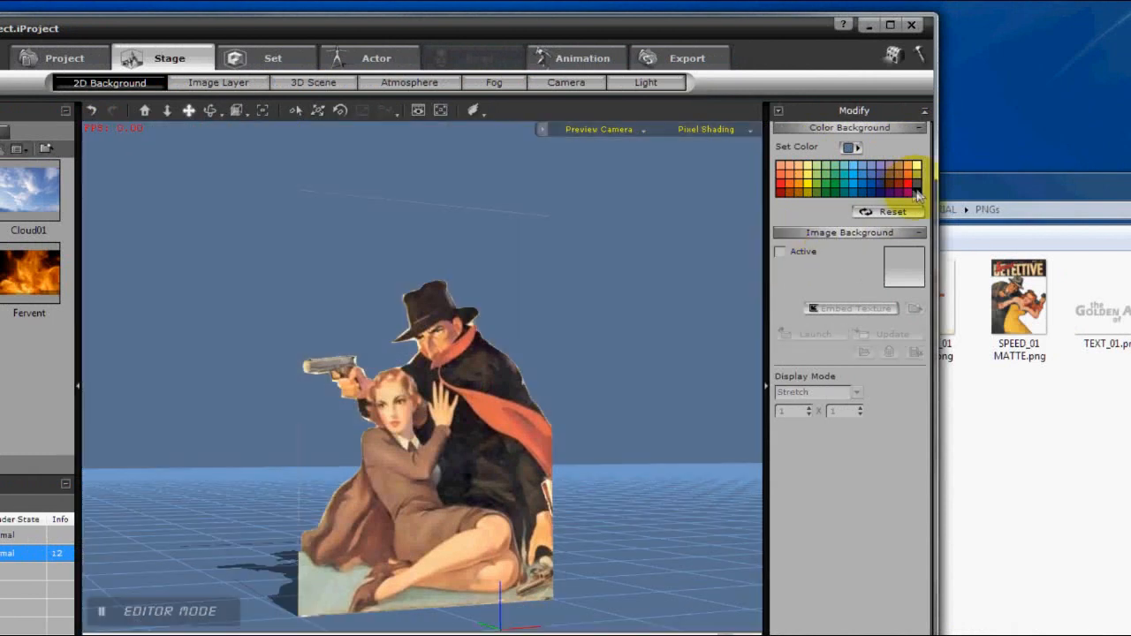
left_click(916, 193)
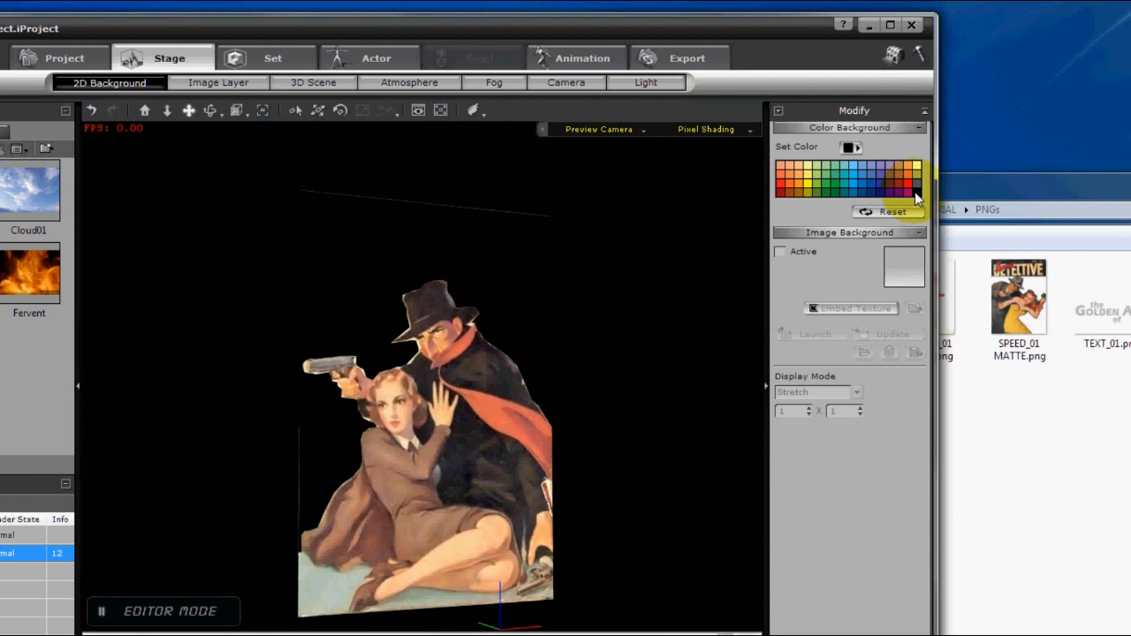
right_click_drag(646, 303, 407, 192)
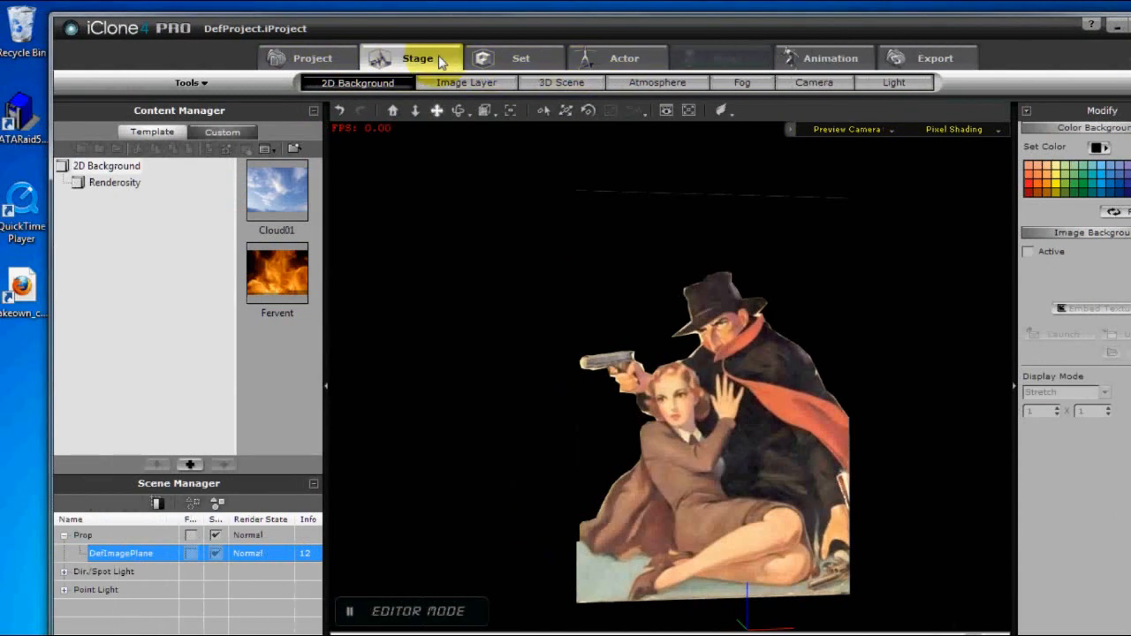
Step: Set the Image_Plane material's Specular to 607 and its Glossiness to 16
left_click(522, 58)
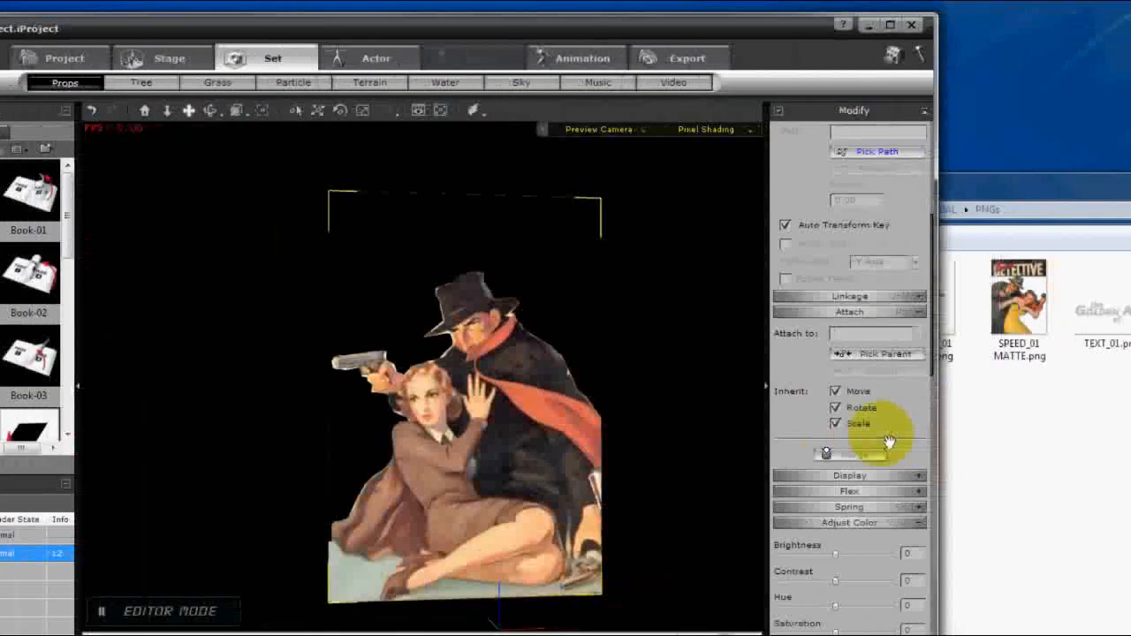
scroll(869, 283, "down", 5)
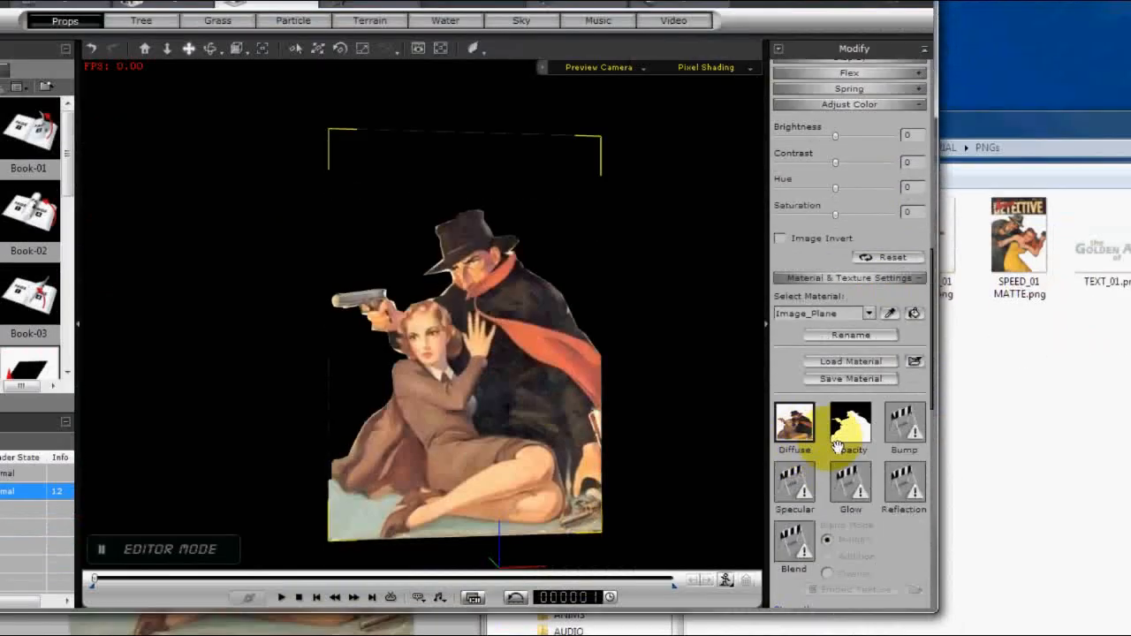
scroll(796, 354, "down", 8)
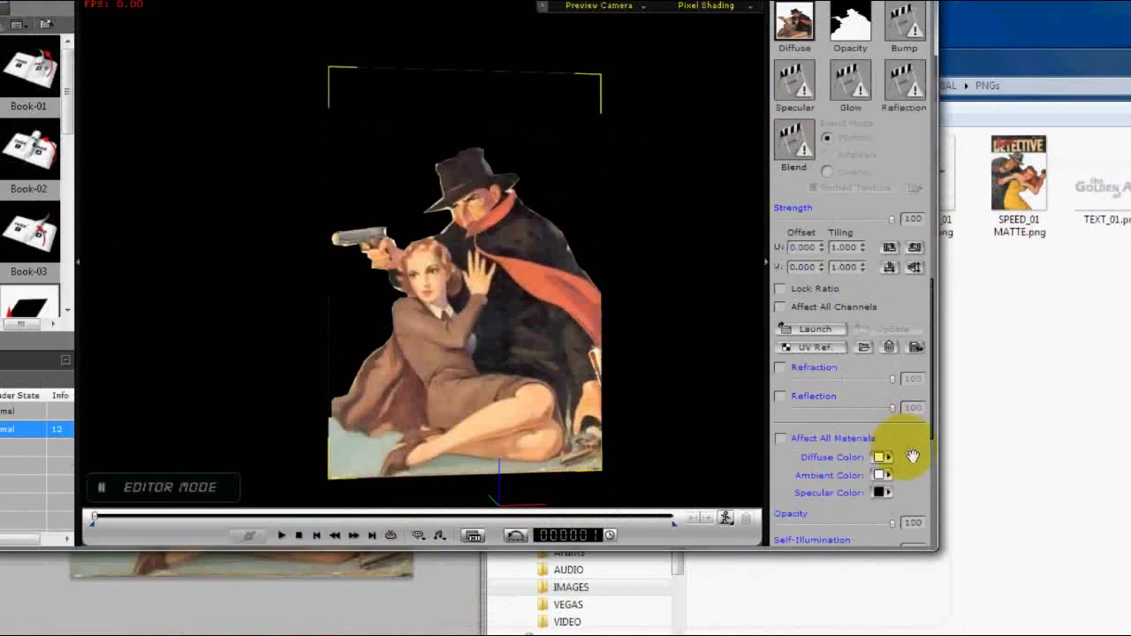
scroll(912, 456, "down", 4)
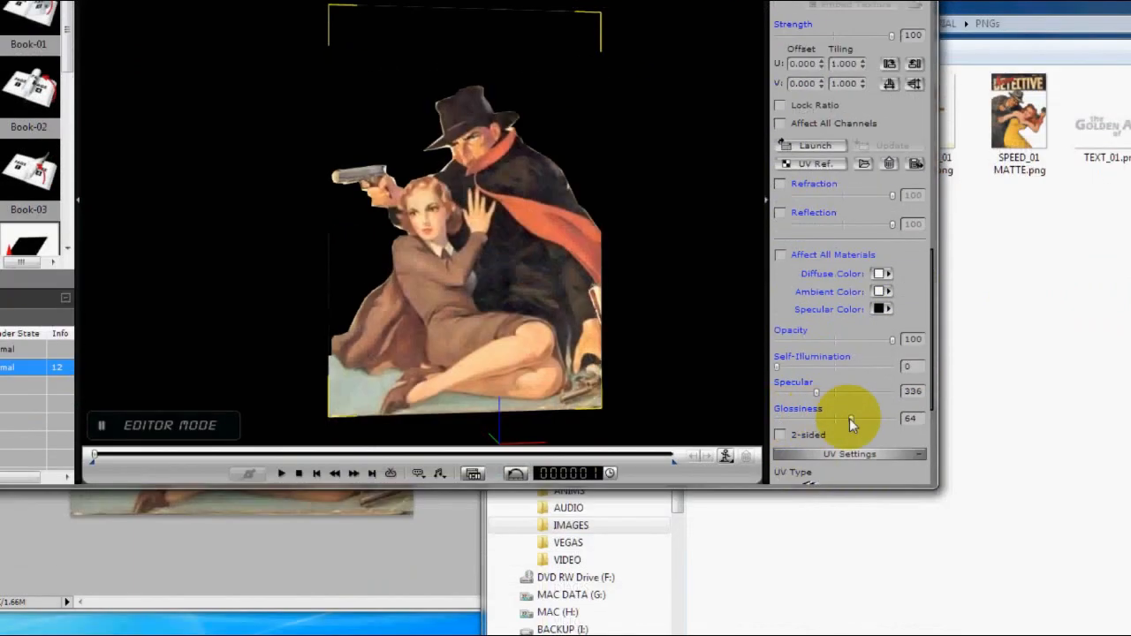
left_click_drag(850, 418, 846, 392)
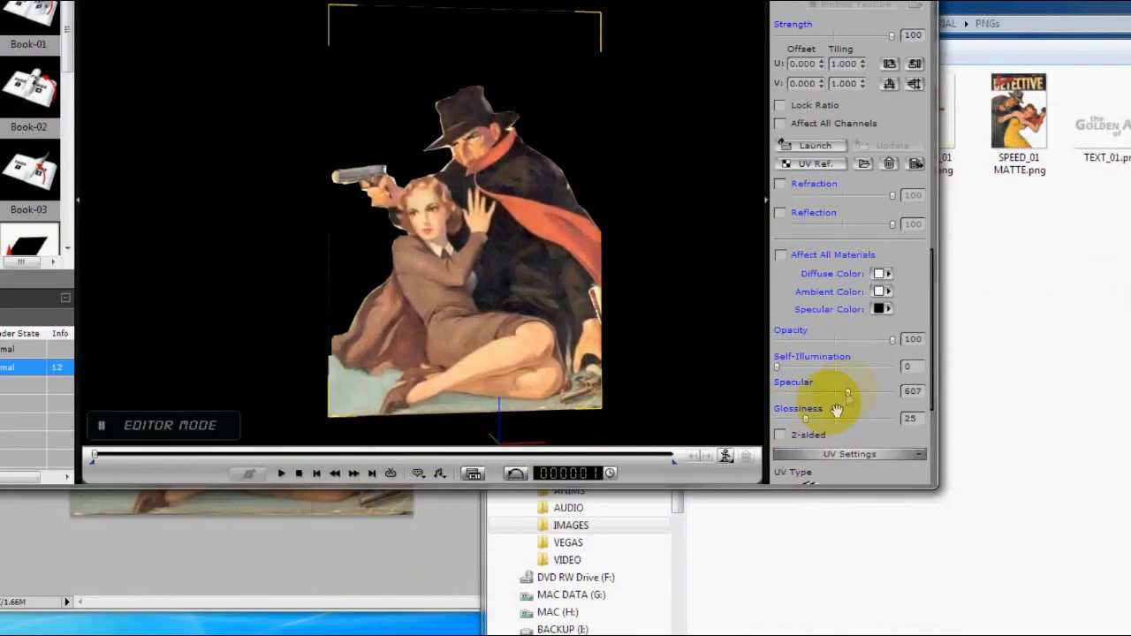
left_click_drag(798, 421, 795, 421)
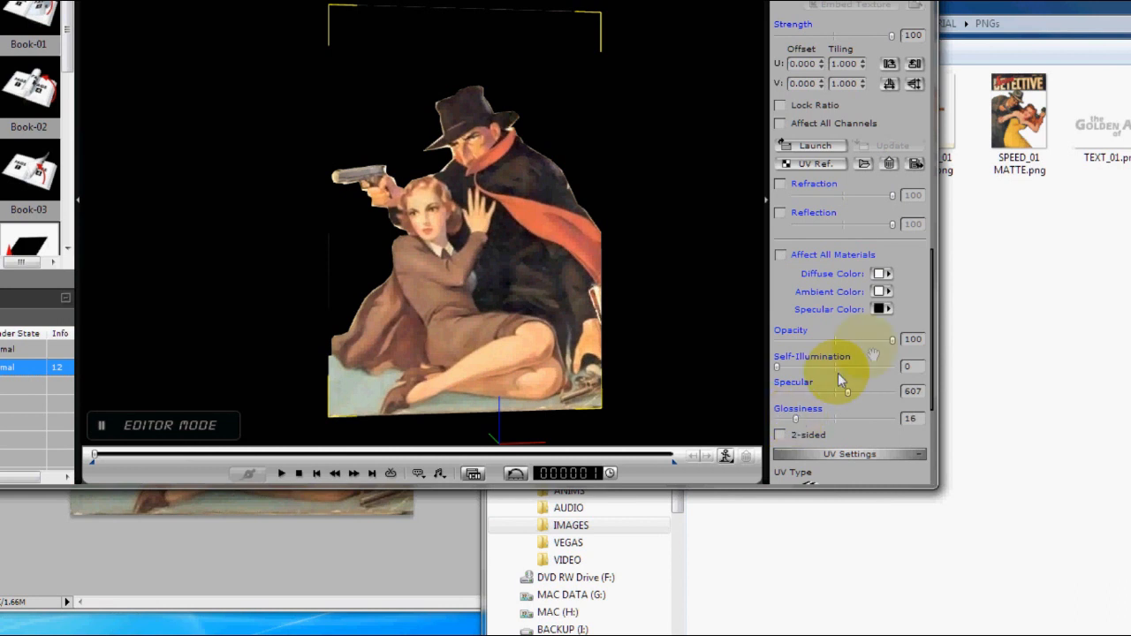
Step: Set the Image_Plane material's specular color to light grey with Red, Green and Blue at 190
left_click(884, 310)
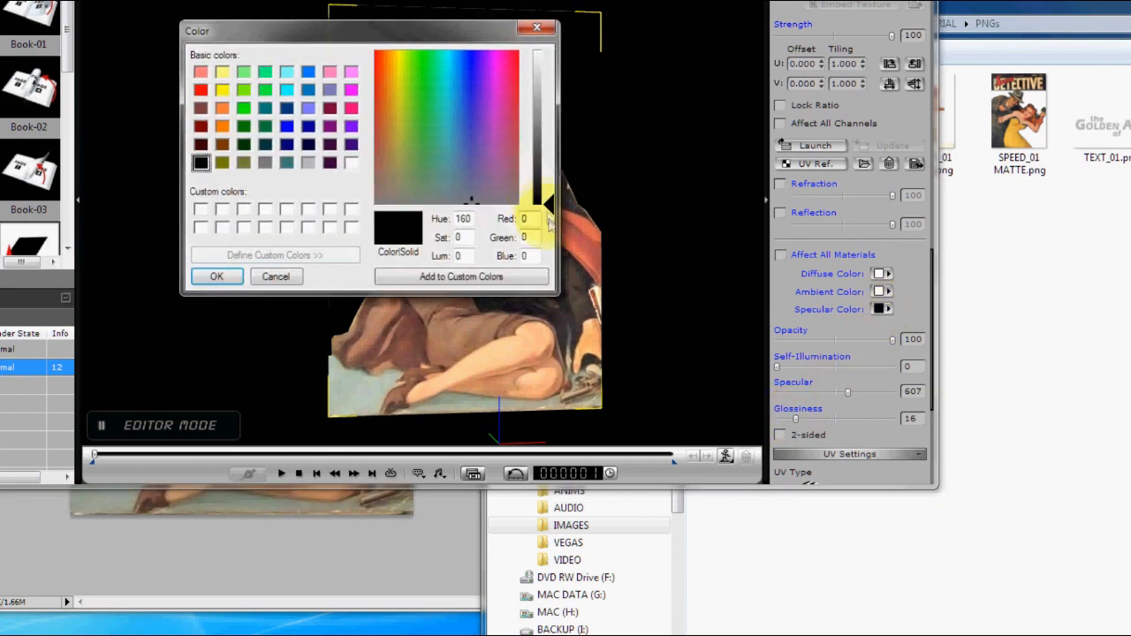
left_click_drag(546, 206, 548, 90)
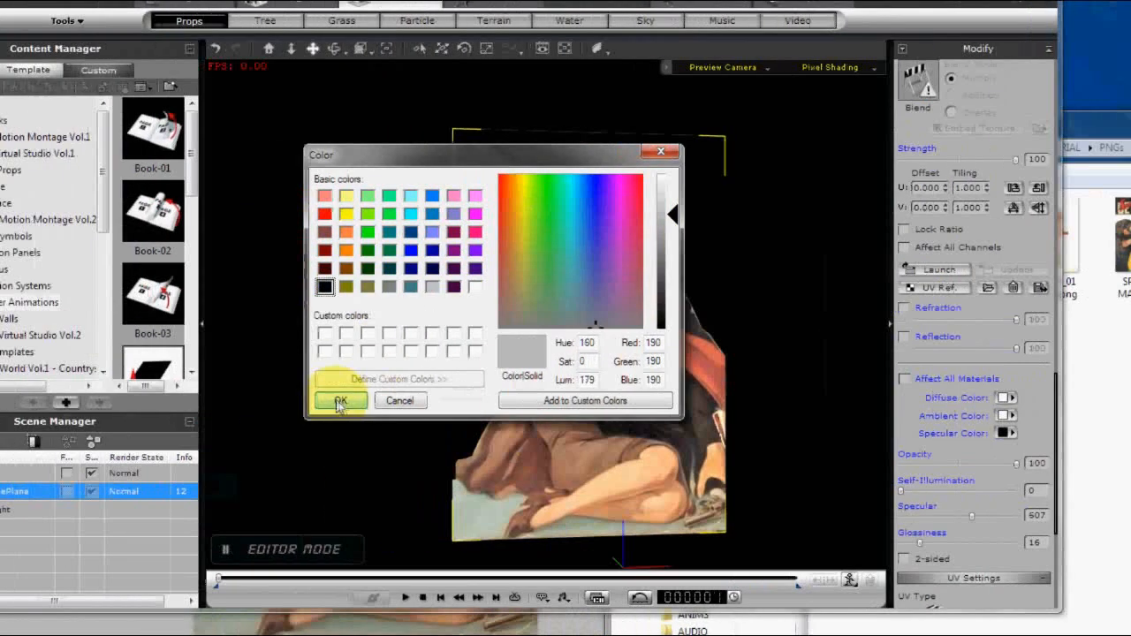
left_click(216, 277)
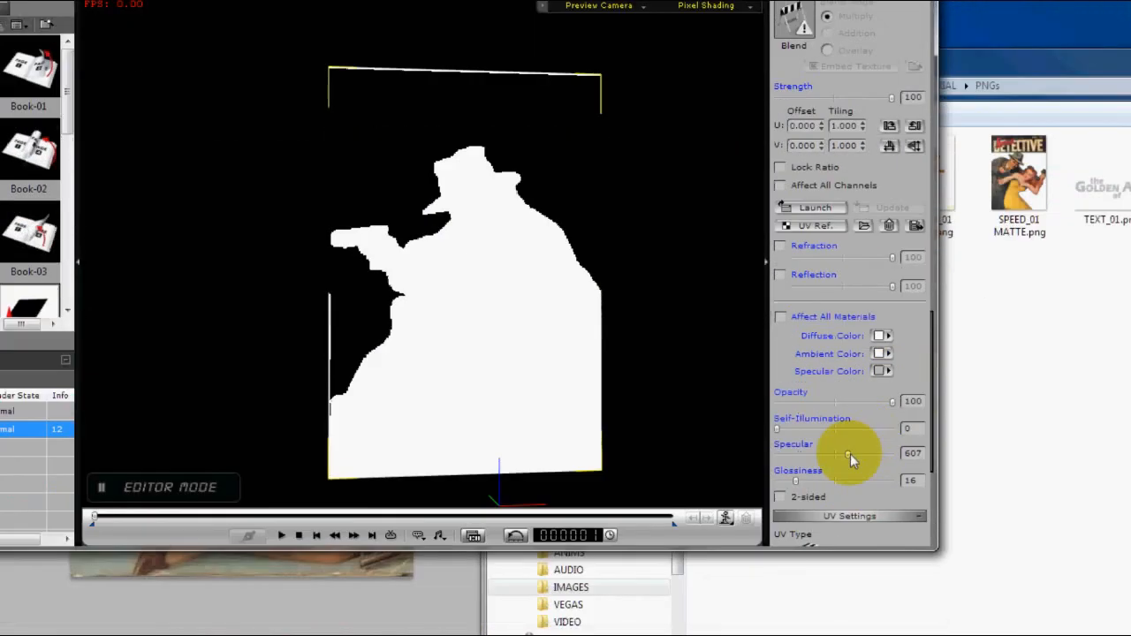
Step: Set the Image_Plane material's Specular to 122 and its Glossiness to 61
left_click_drag(848, 455, 788, 463)
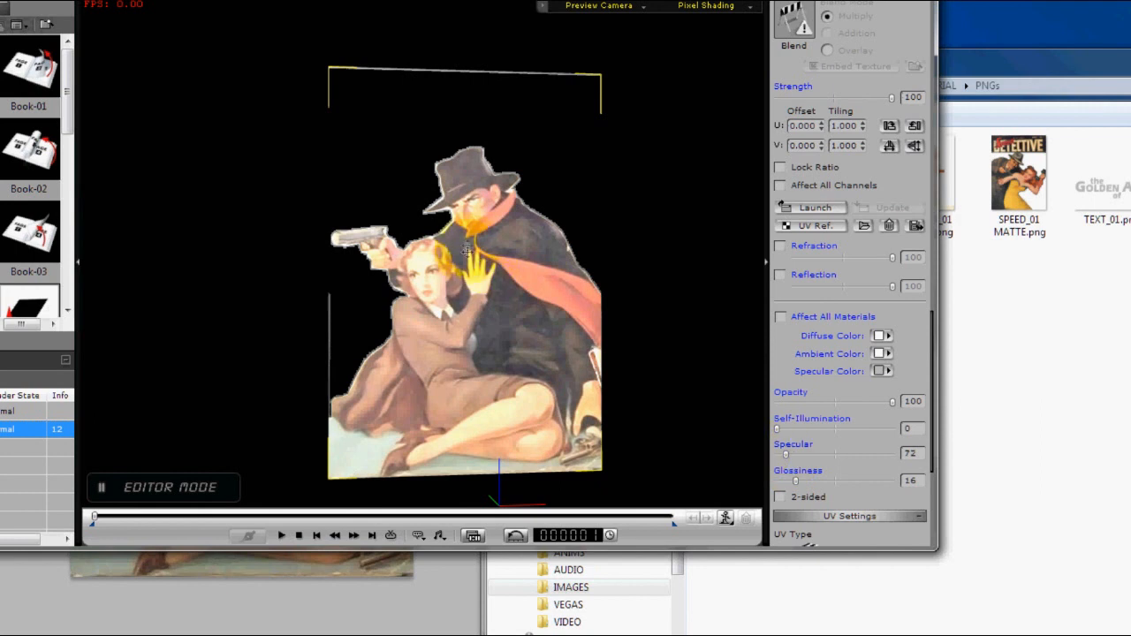
mouse_move(487, 257)
right_mouse_down()
mouse_move(539, 186)
mouse_move(475, 231)
mouse_move(497, 258)
mouse_move(525, 226)
right_mouse_up()
left_click_drag(796, 420, 847, 424)
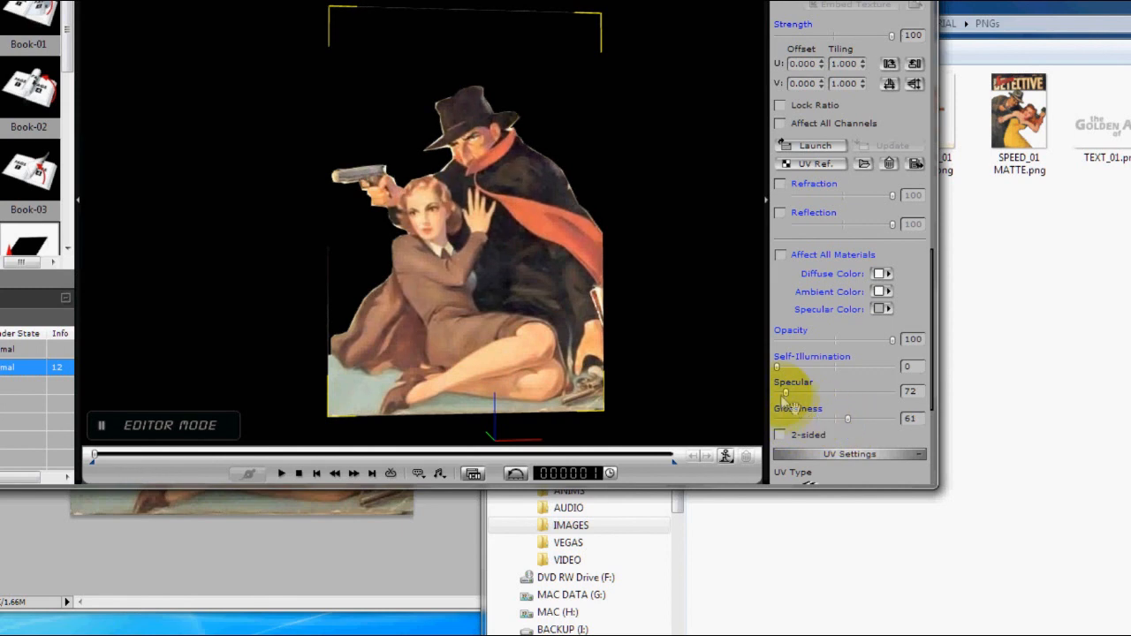
middle_click_drag(601, 348, 620, 328)
Step: Set the image plane's planar UV tiling to 0.99 for U and V and apply it with Z alignment
left_click_drag(906, 303, 917, 157)
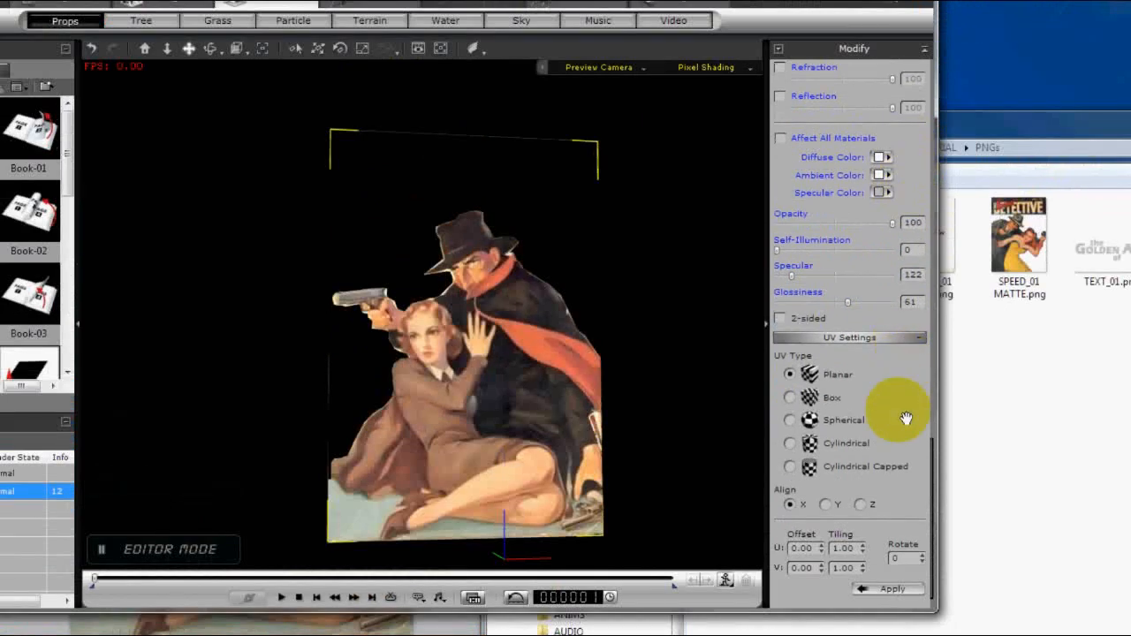
left_click_drag(904, 340, 896, 308)
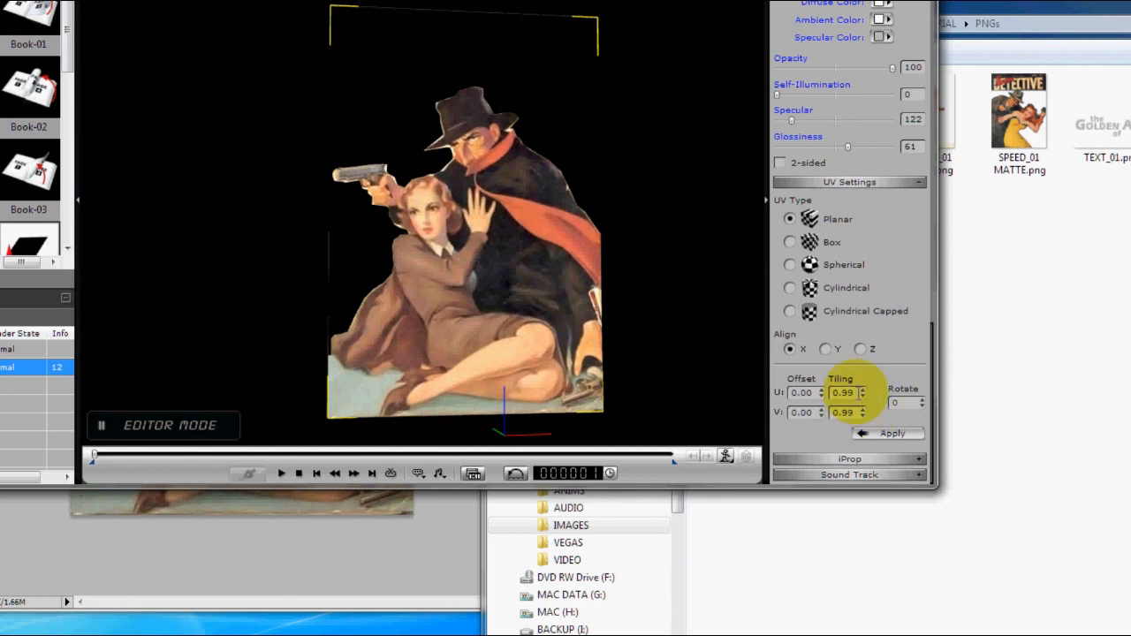
left_click(879, 435)
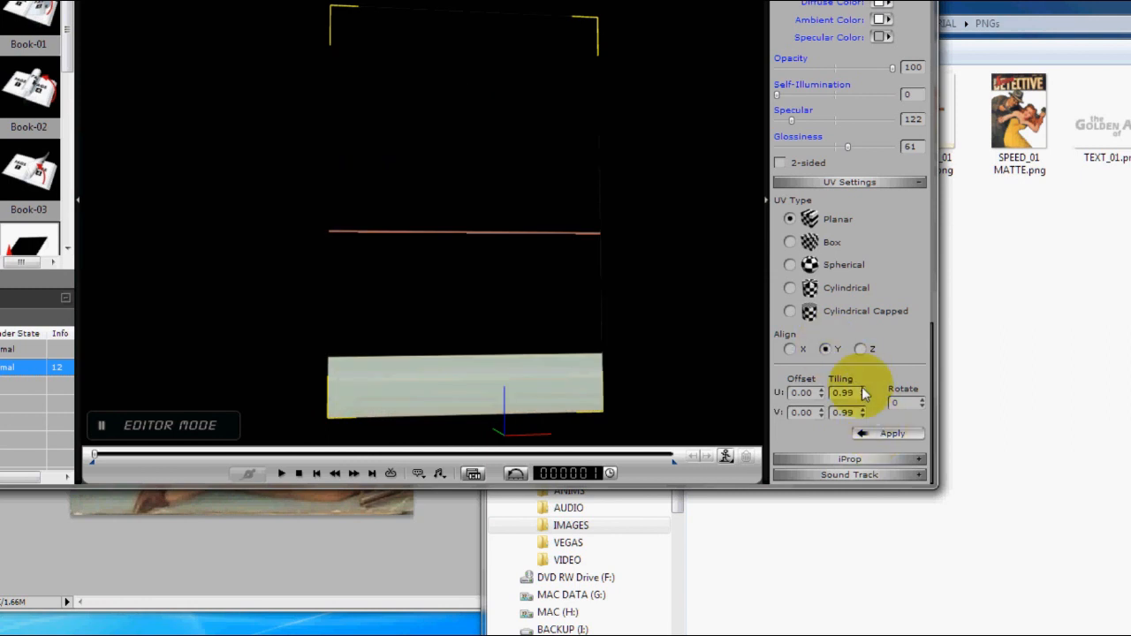
left_click(886, 434)
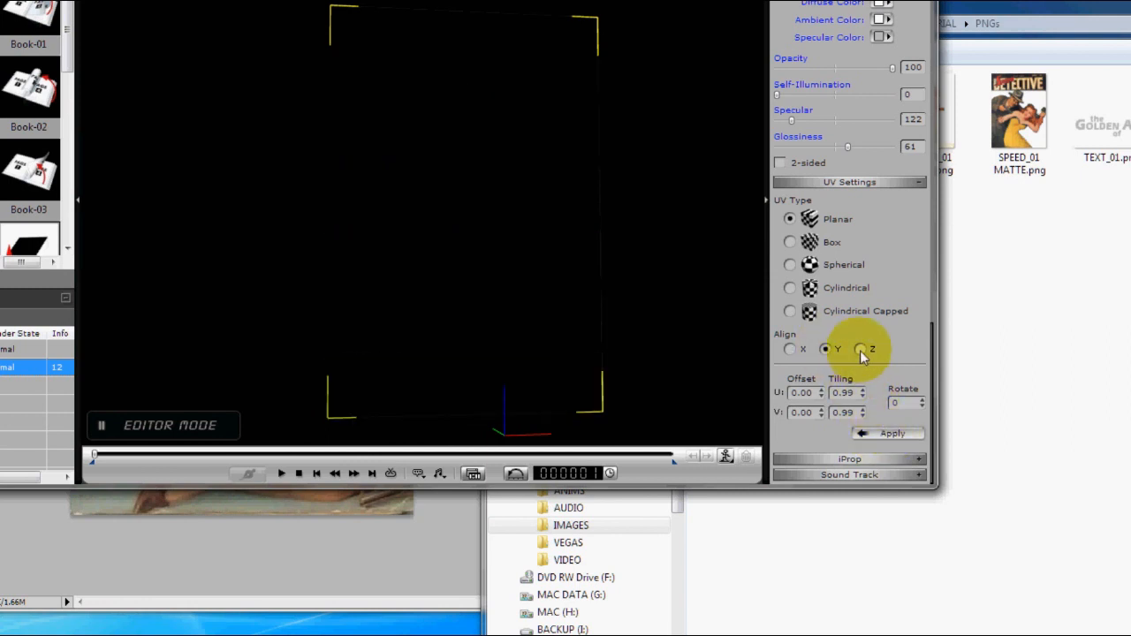
left_click(860, 350)
left_click(894, 433)
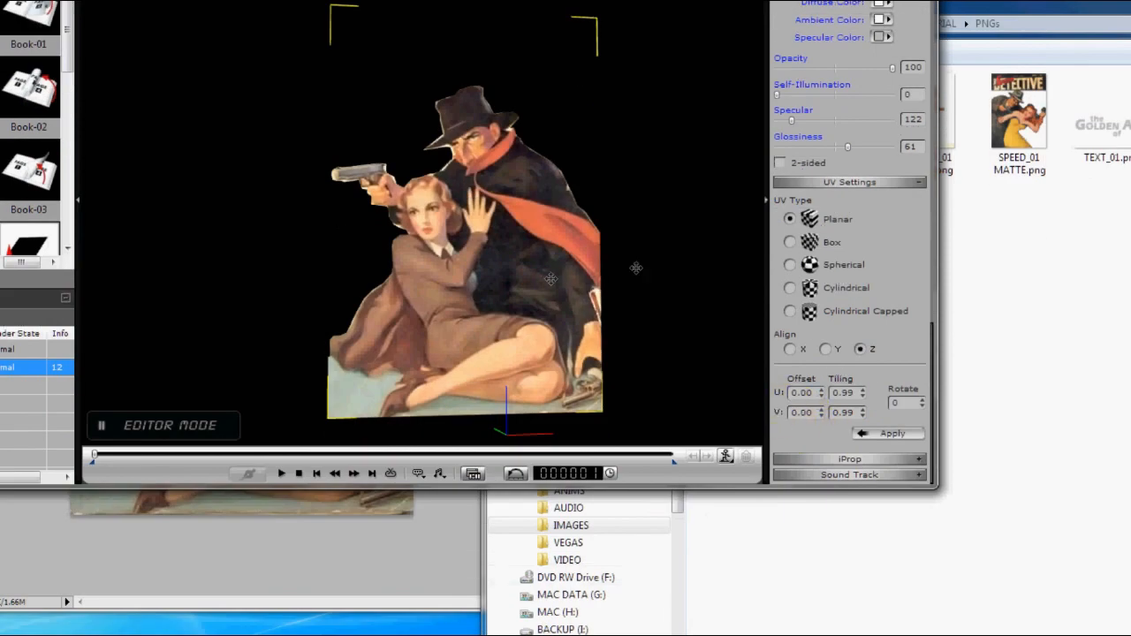
right_click_drag(650, 267, 635, 268)
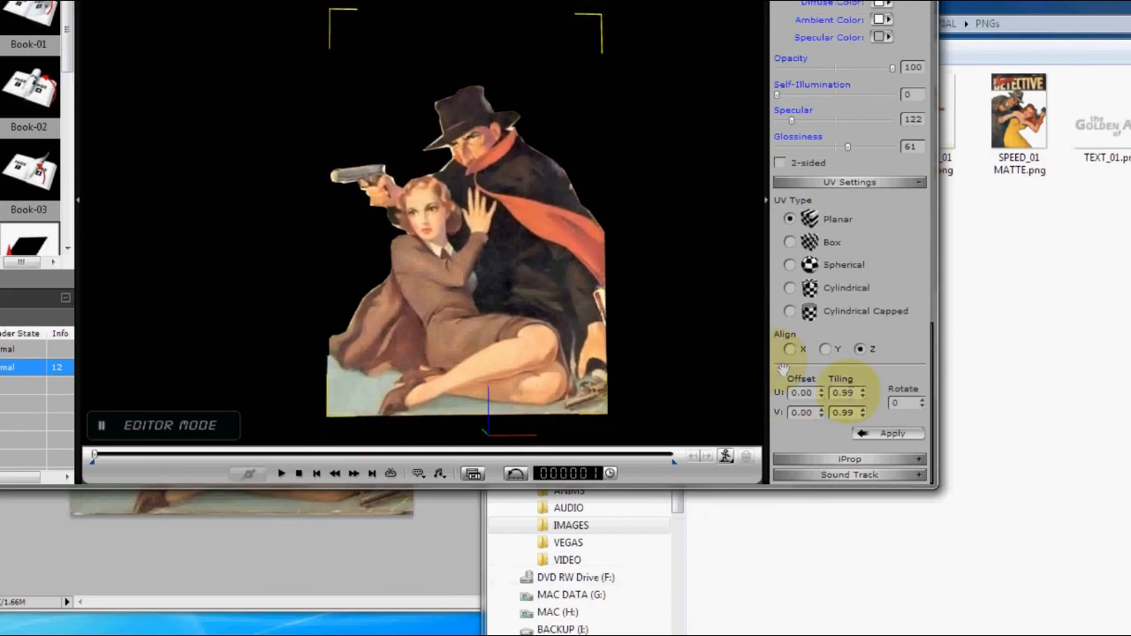
Step: Try U and V tiling at 1.00 to compare the image plane's edges, then reapply 0.99 for both
left_click(864, 409)
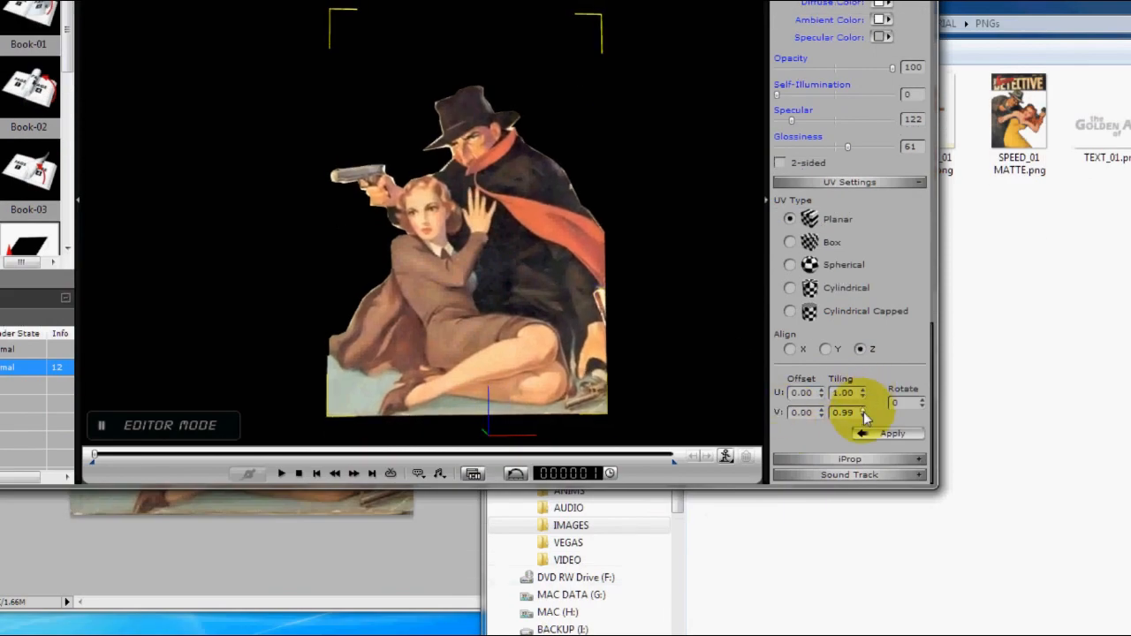
left_click(869, 436)
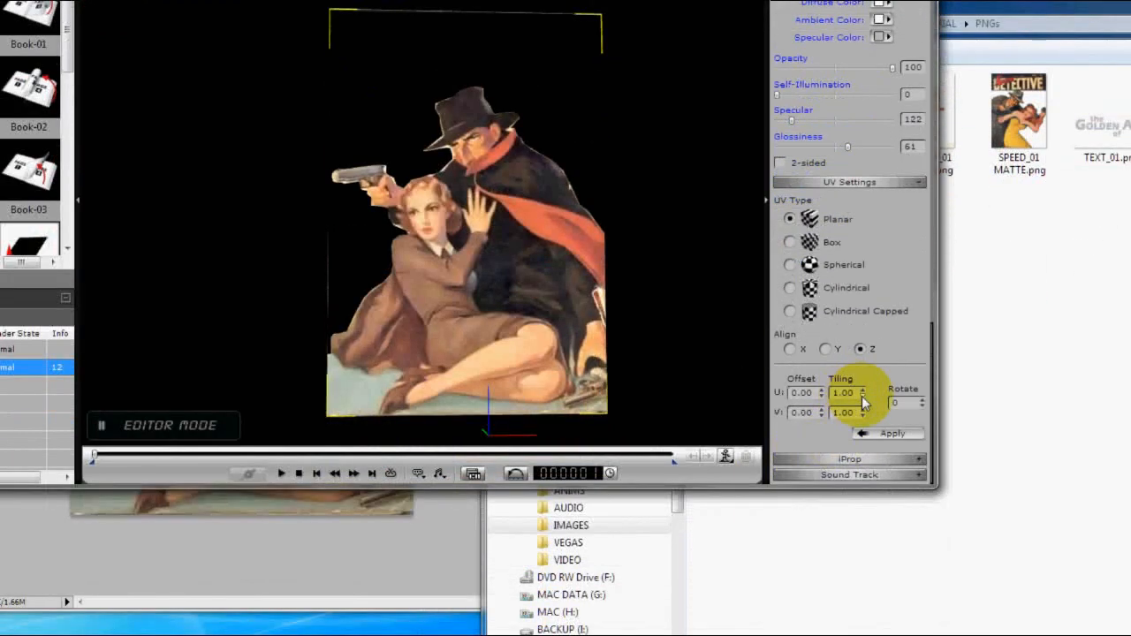
left_click(862, 397)
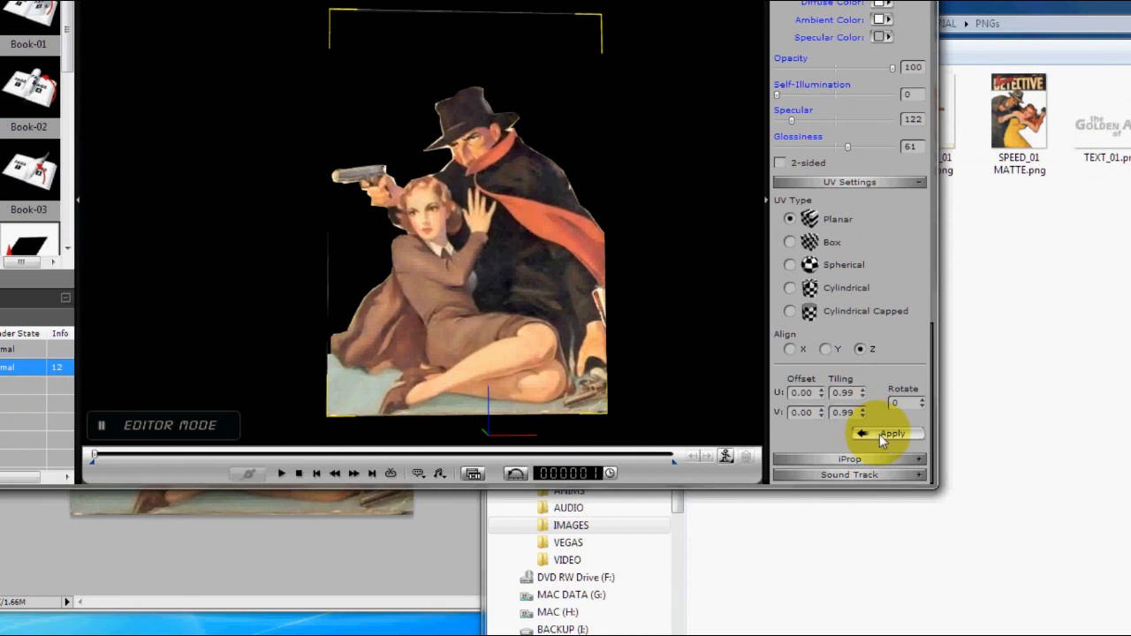
left_click(879, 434)
Step: Bring SHADOW_01.jpg from the PULP COVERS folder into the iClone viewport as a second image plane
left_click(815, 291)
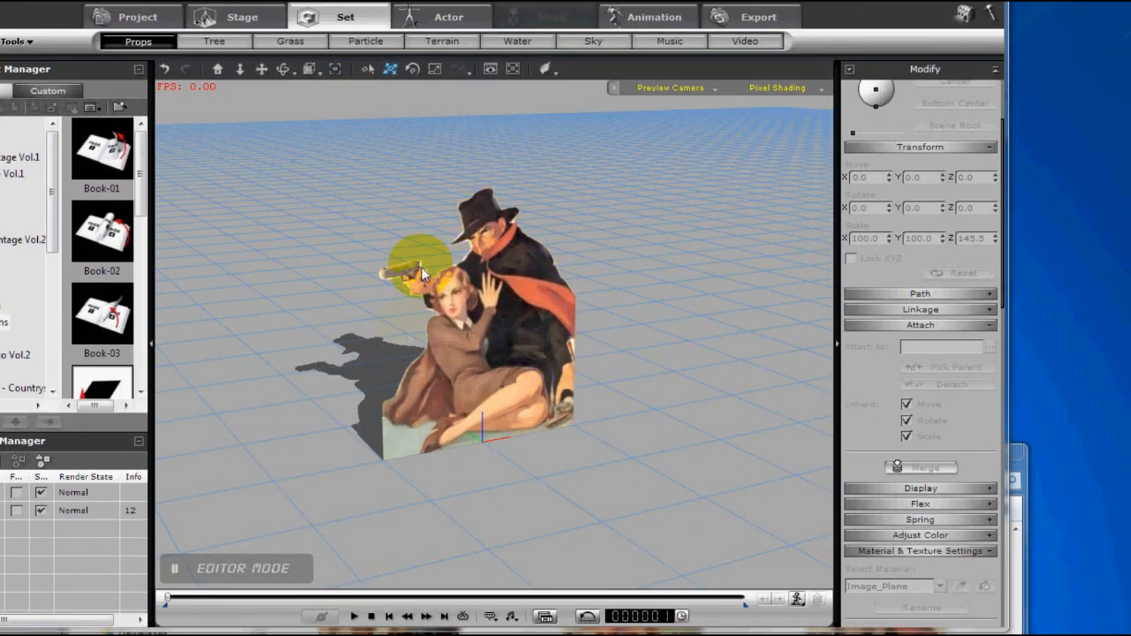
right_click_drag(672, 345, 553, 364)
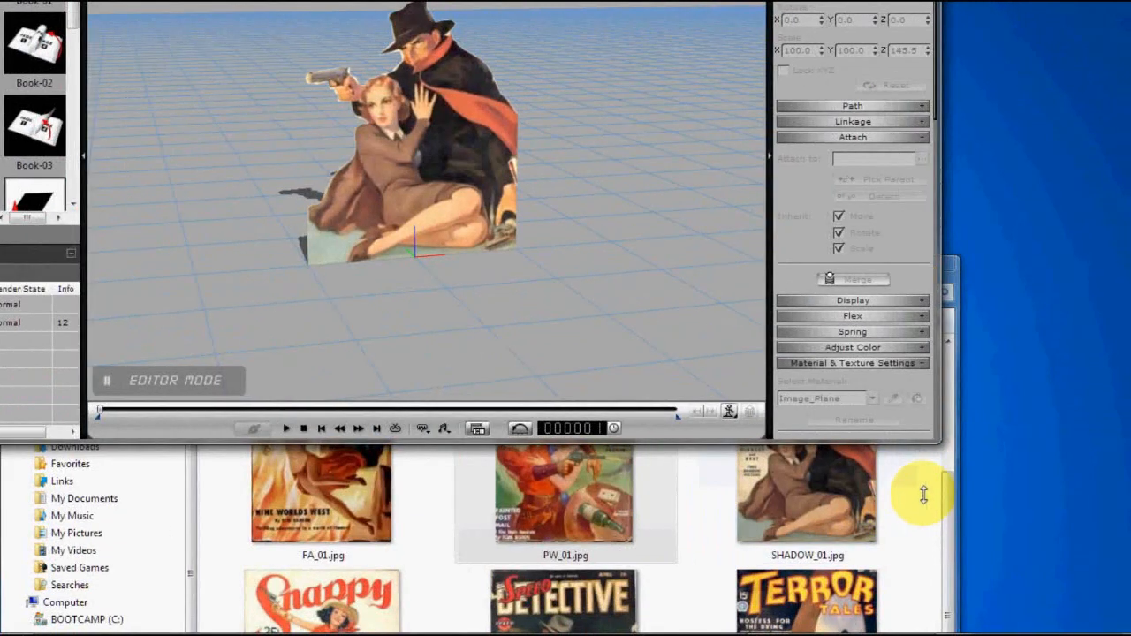
left_click(924, 495)
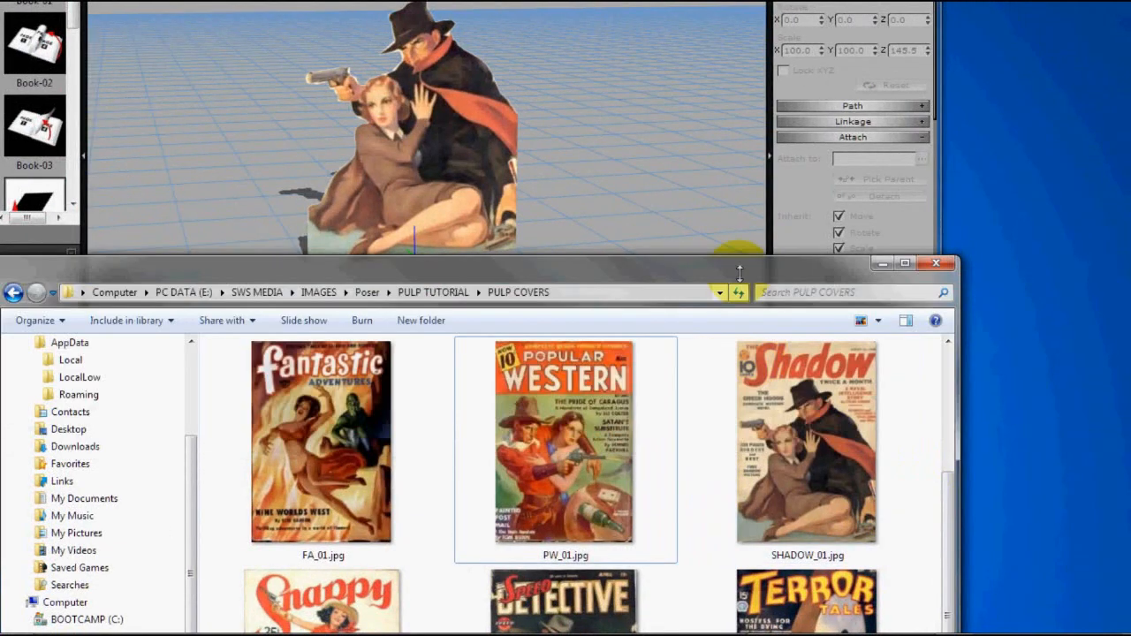
left_click_drag(740, 271, 738, 295)
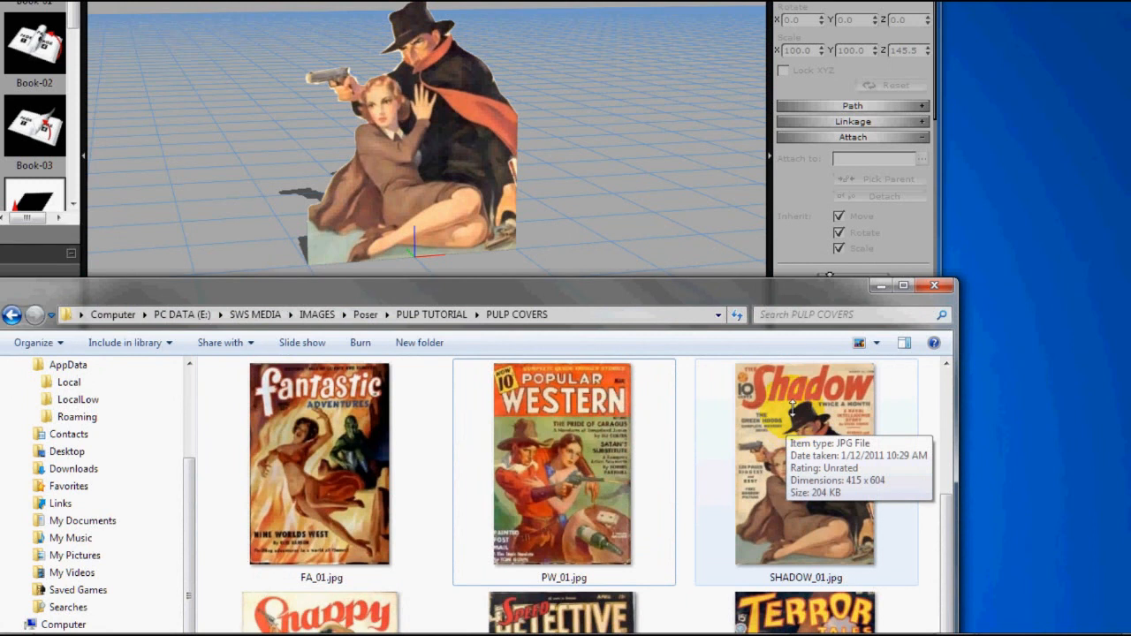
left_click(793, 408)
left_click_drag(793, 408, 410, 256)
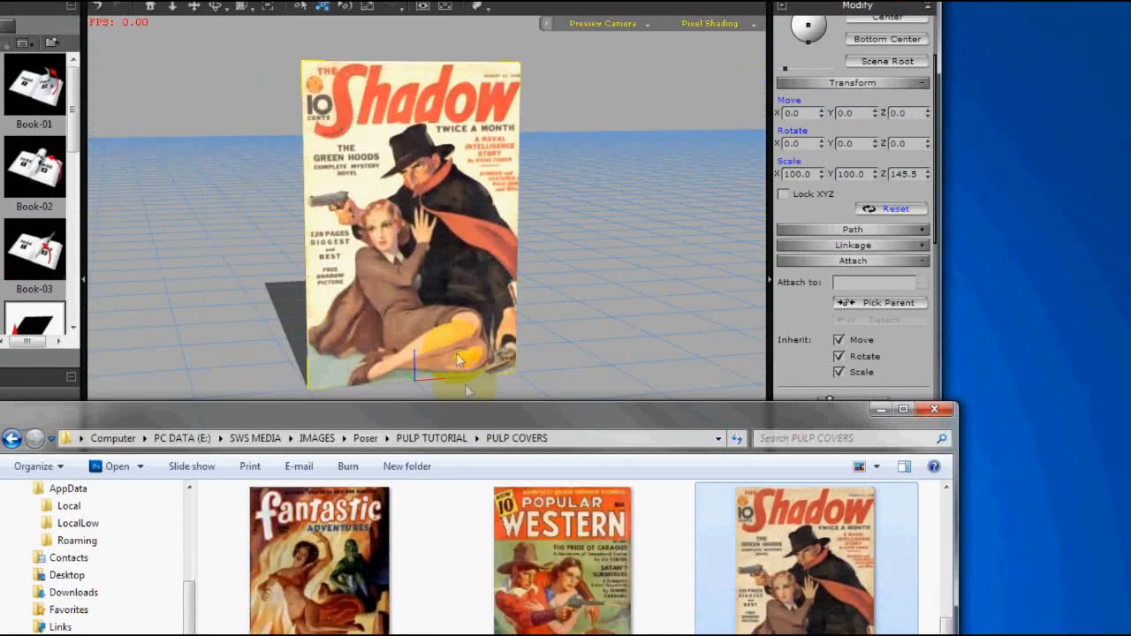
Step: Try to rotate the full-cover image plane, DefImagePlane(0), about its X axis with the Rotate tool
left_click(570, 296)
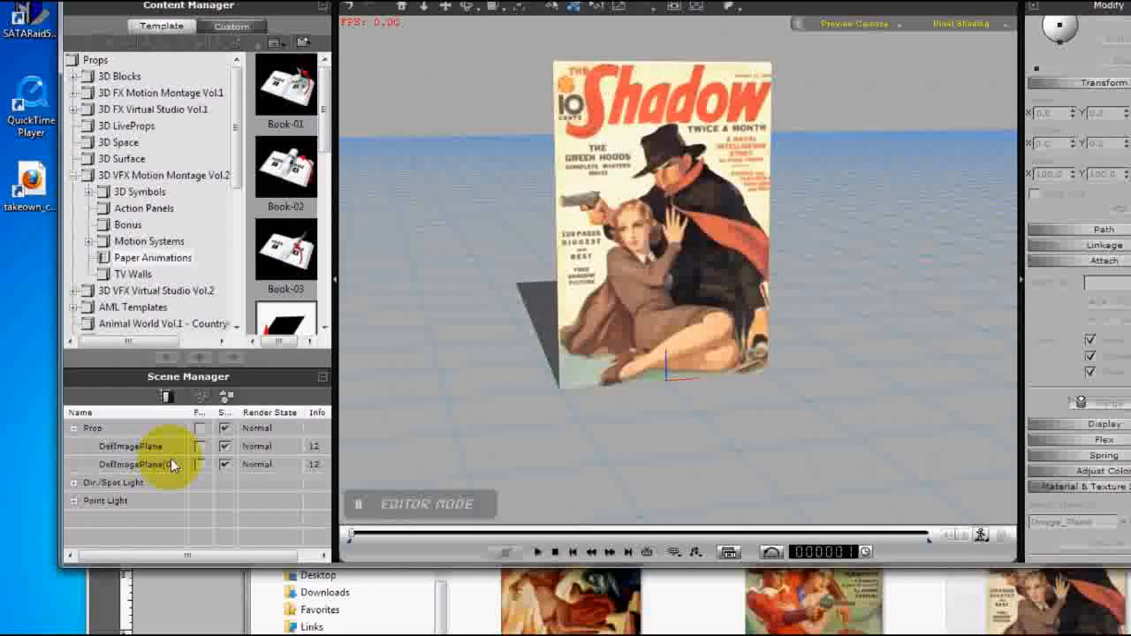
left_click(146, 463)
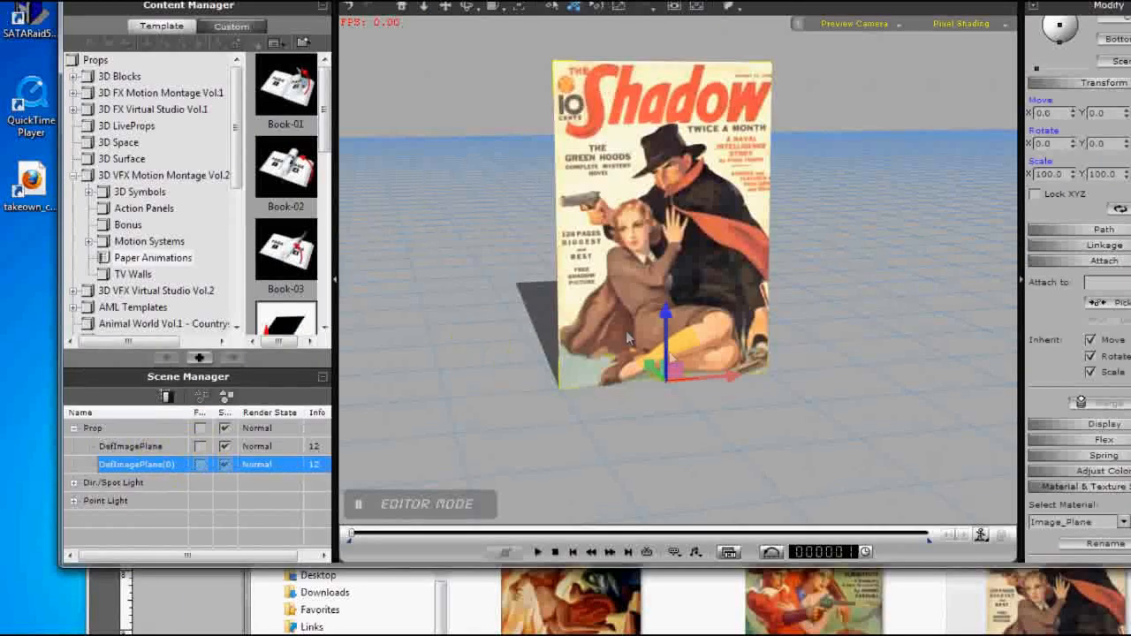
left_click(423, 380)
key("e")
left_click_drag(683, 380, 687, 322)
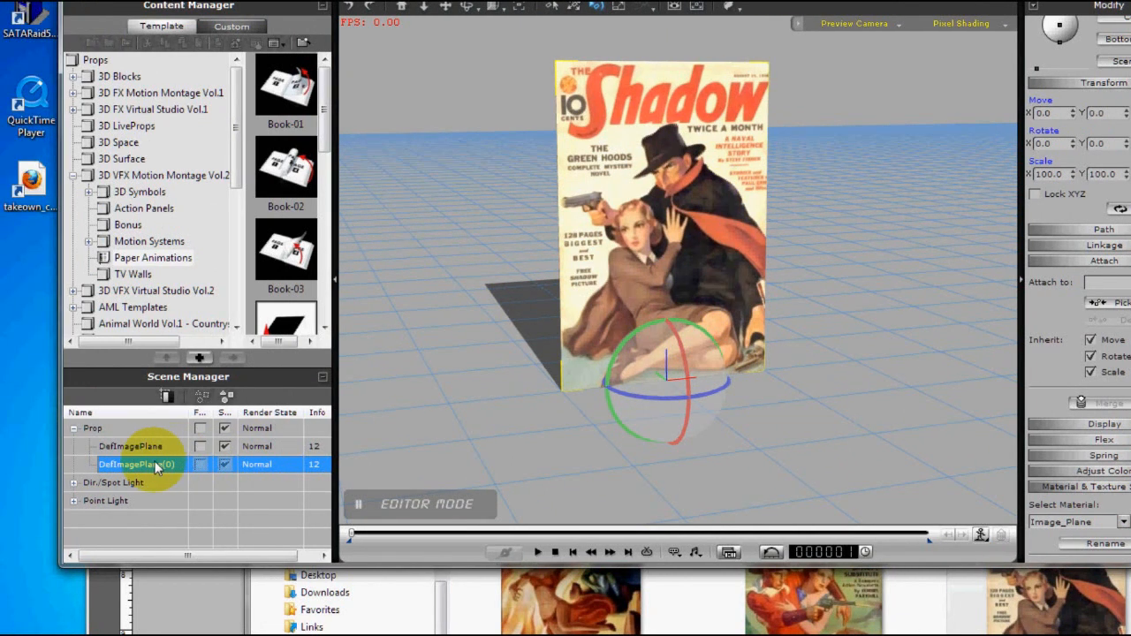
Step: Rename the full-cover image plane DefImagePlane(0) as COVER in the scene's prop list
double_click(155, 465)
type("COVER")
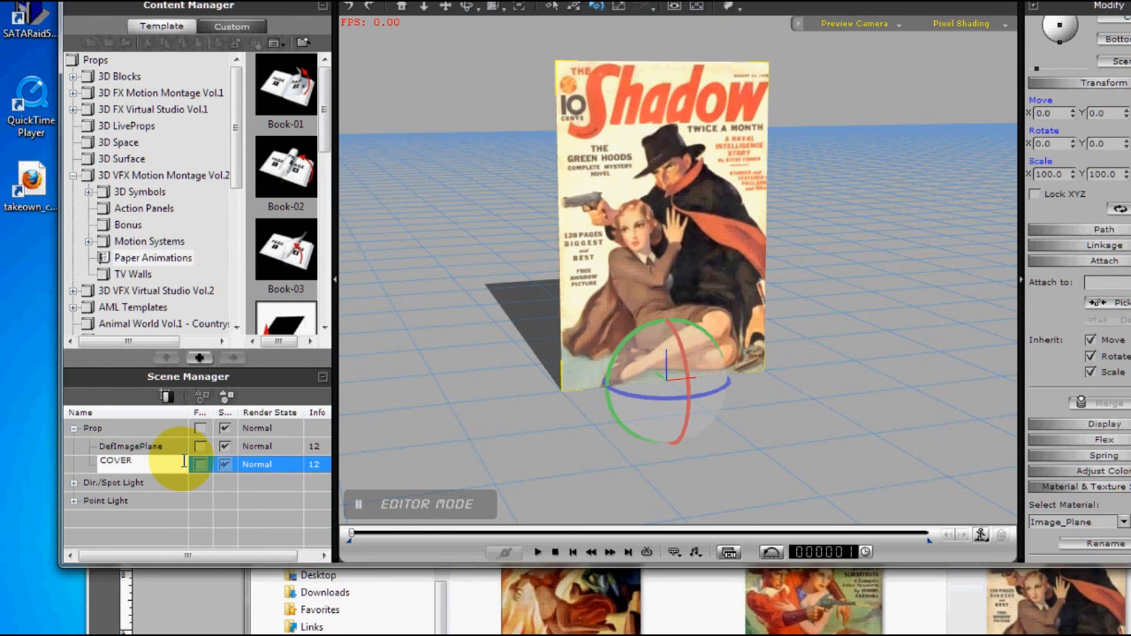
key("Return")
Step: Hide and show DefImagePlane to identify the cut-out figure, and rename it as CUT OUT
left_click(164, 447)
left_click(223, 450)
left_click(223, 450)
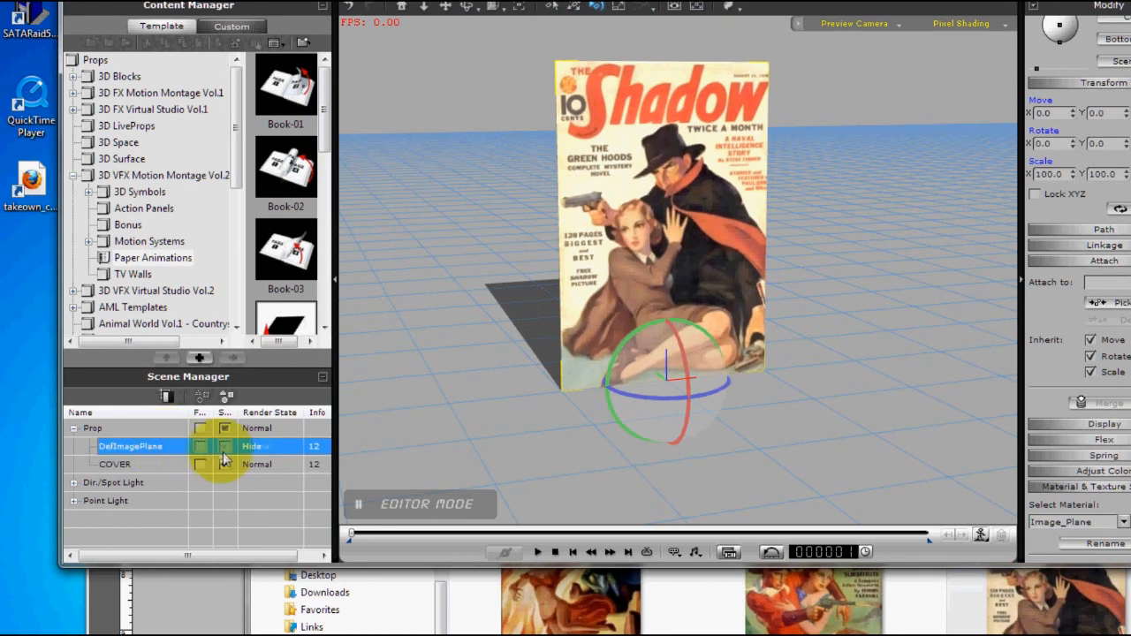
left_click(165, 448)
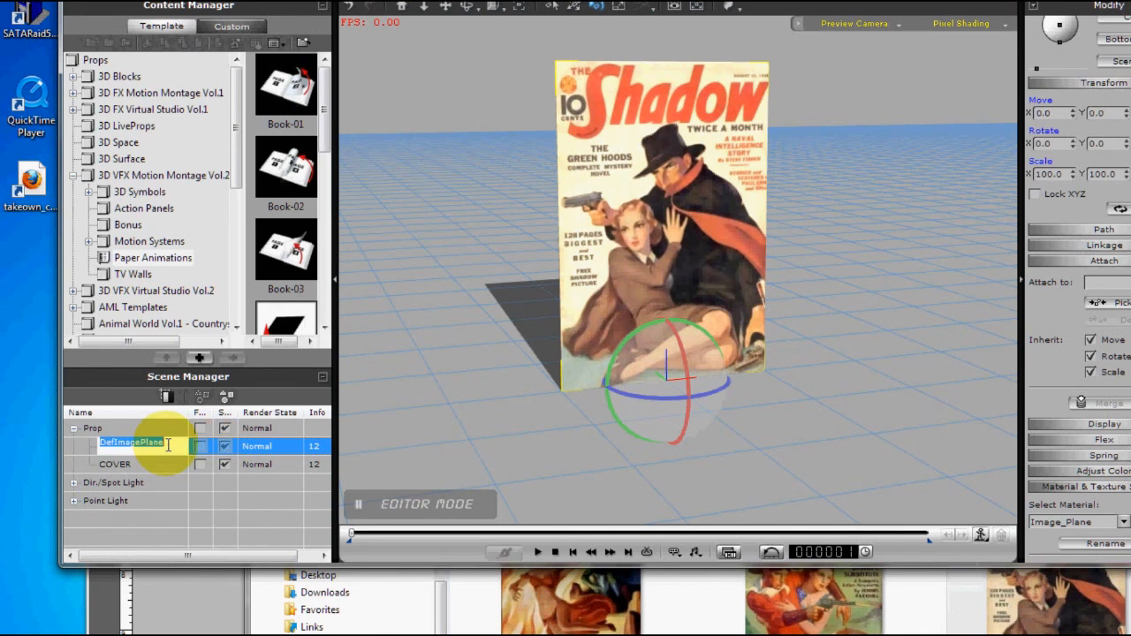
type("CUT OUT")
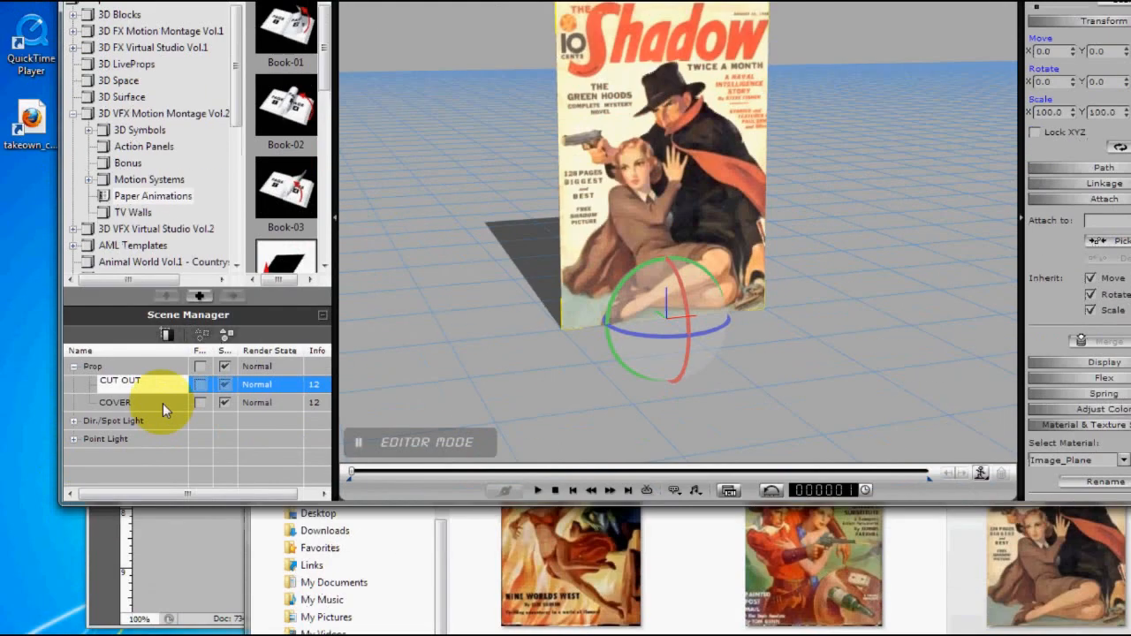
left_click(163, 461)
left_click(198, 384)
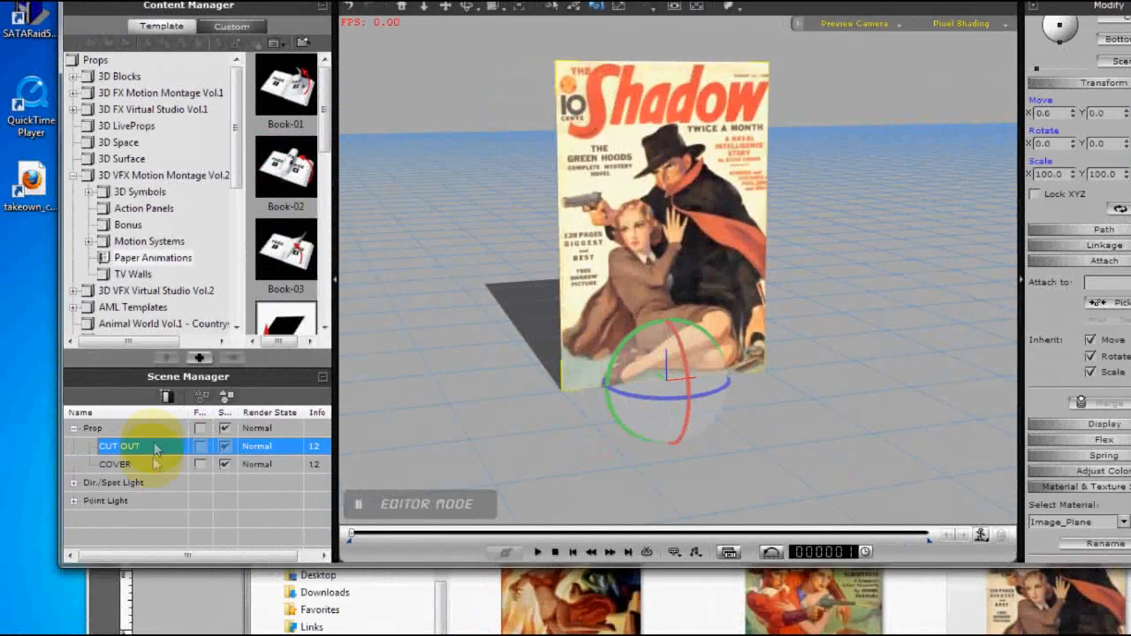
Step: Lay the COVER plane flat on the ground by rotating it to 270 on X
left_click(26, 465)
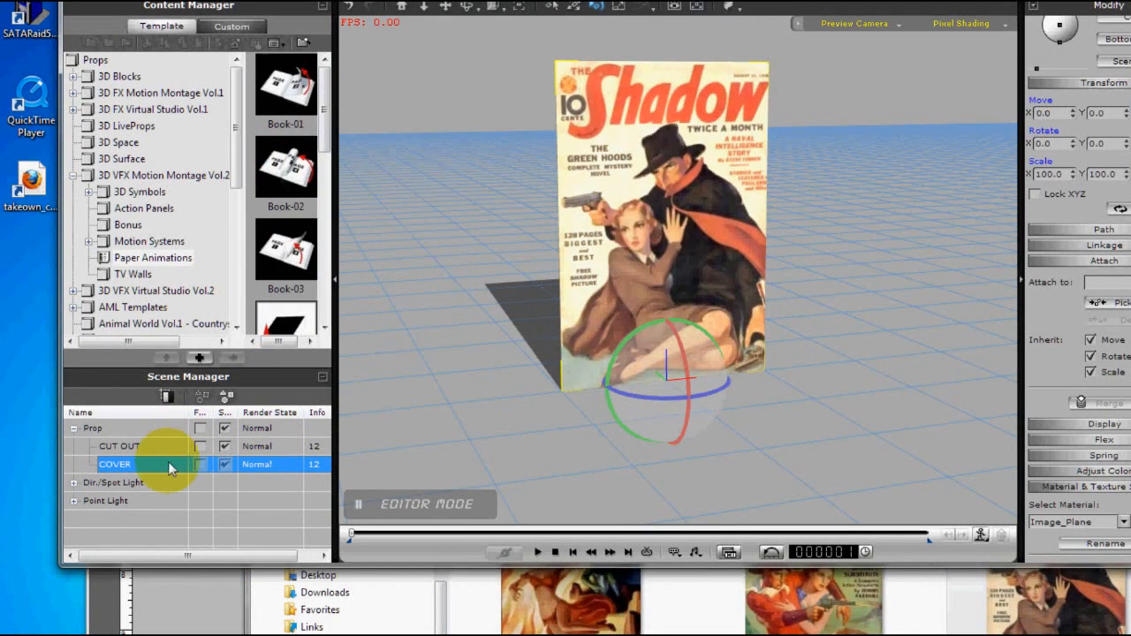
left_click_drag(686, 372, 682, 365)
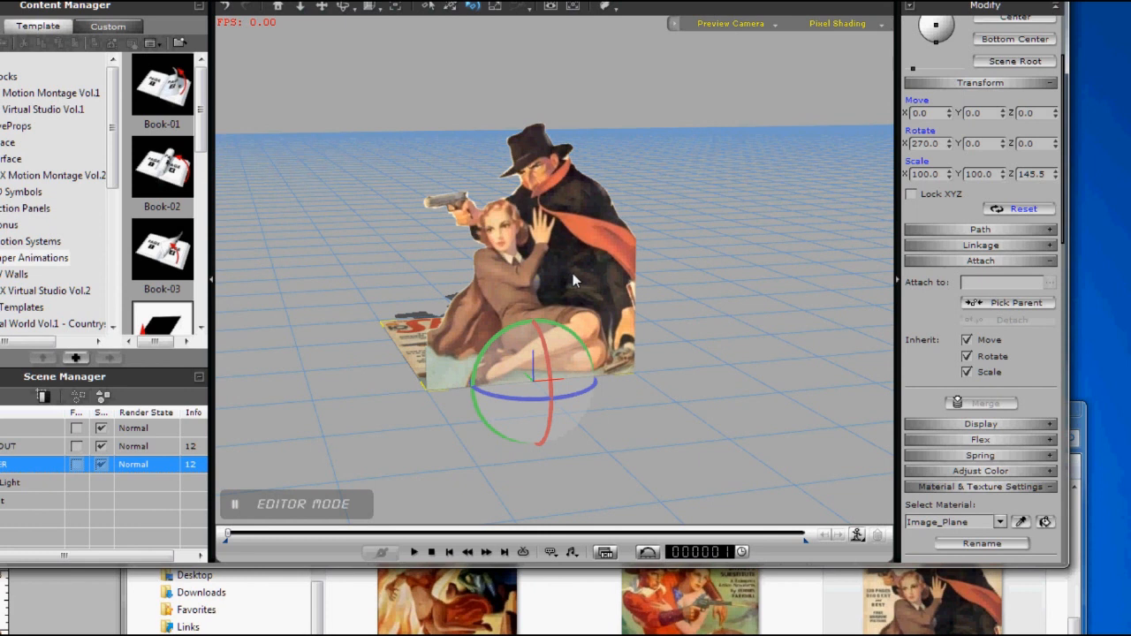
Step: Lay the CUT OUT plane flat on top of the cover by setting its X rotation to 270
left_click(573, 276)
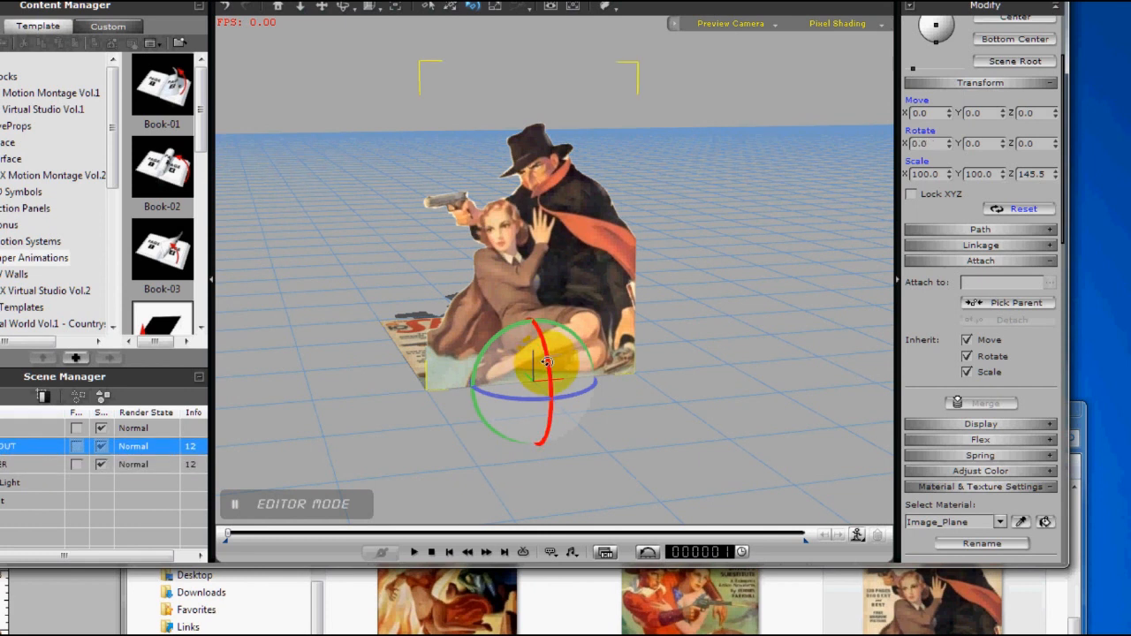
left_click_drag(547, 361, 548, 354)
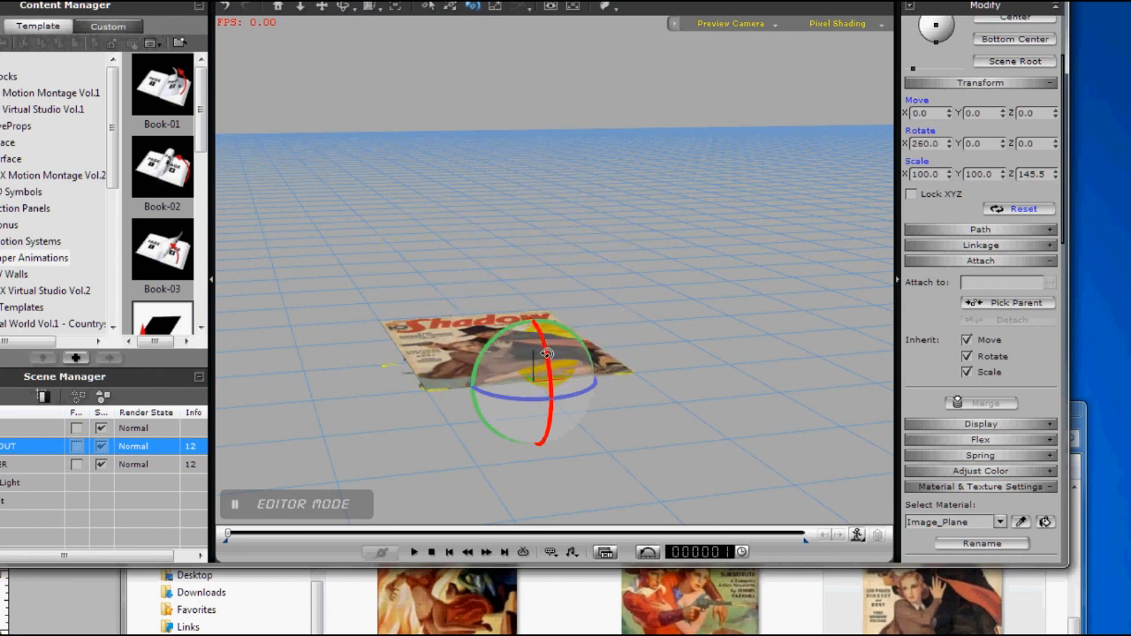
left_click_drag(547, 353, 547, 355)
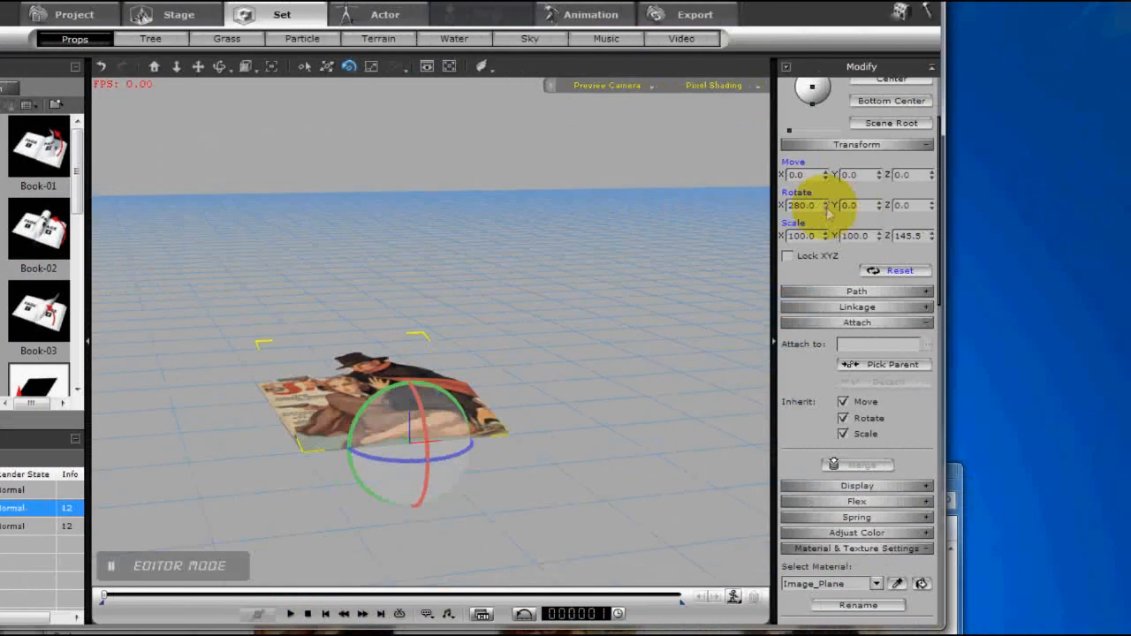
double_click(925, 143)
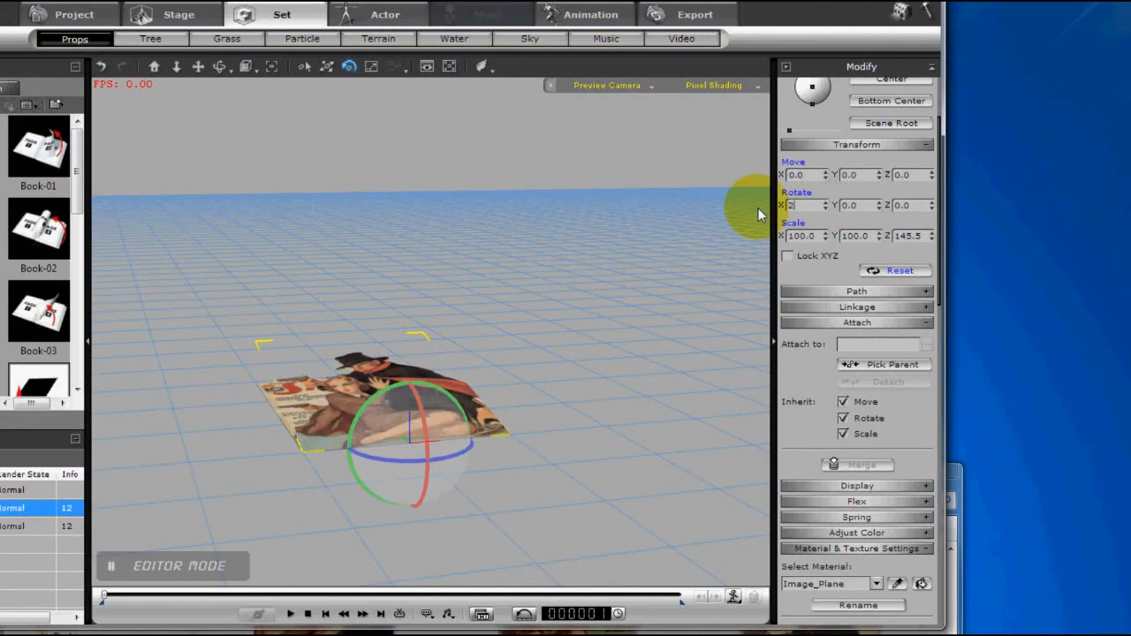
key("Return")
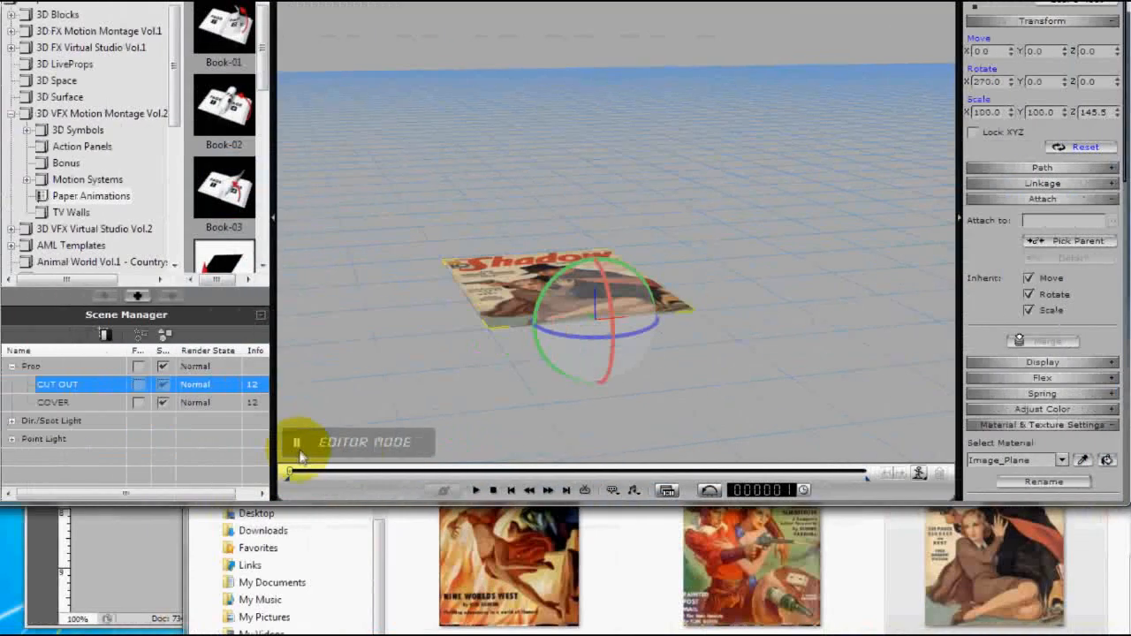
Step: At frame 97, stand the CUT OUT plane upright by rotating it to 0 on X, and play back the fold-up
left_click_drag(301, 479, 316, 478)
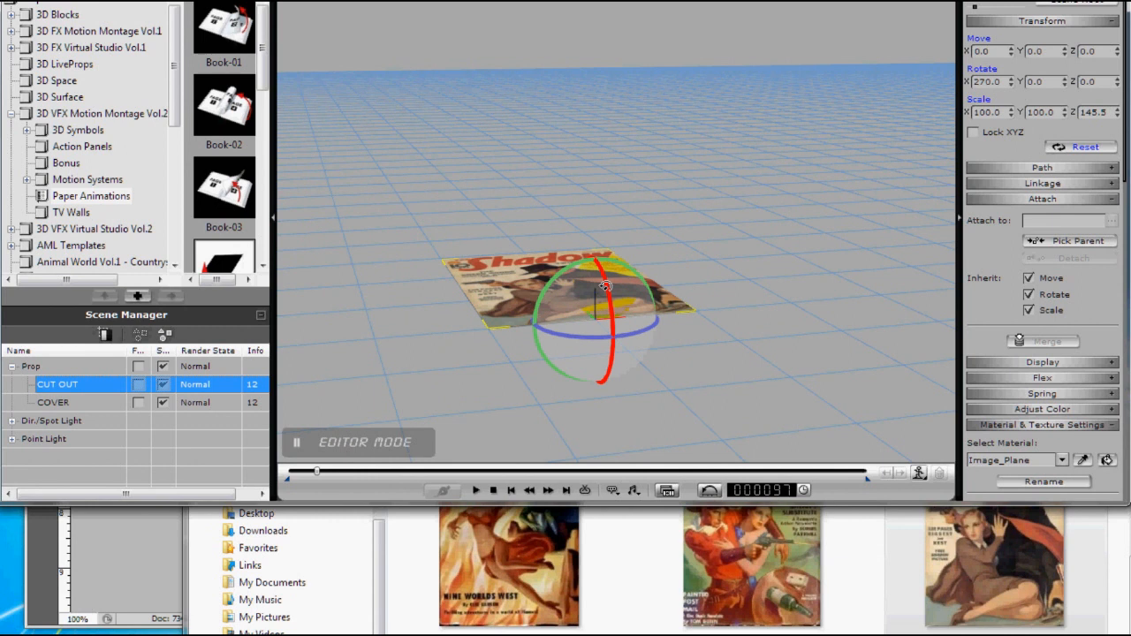
left_click_drag(606, 286, 607, 294)
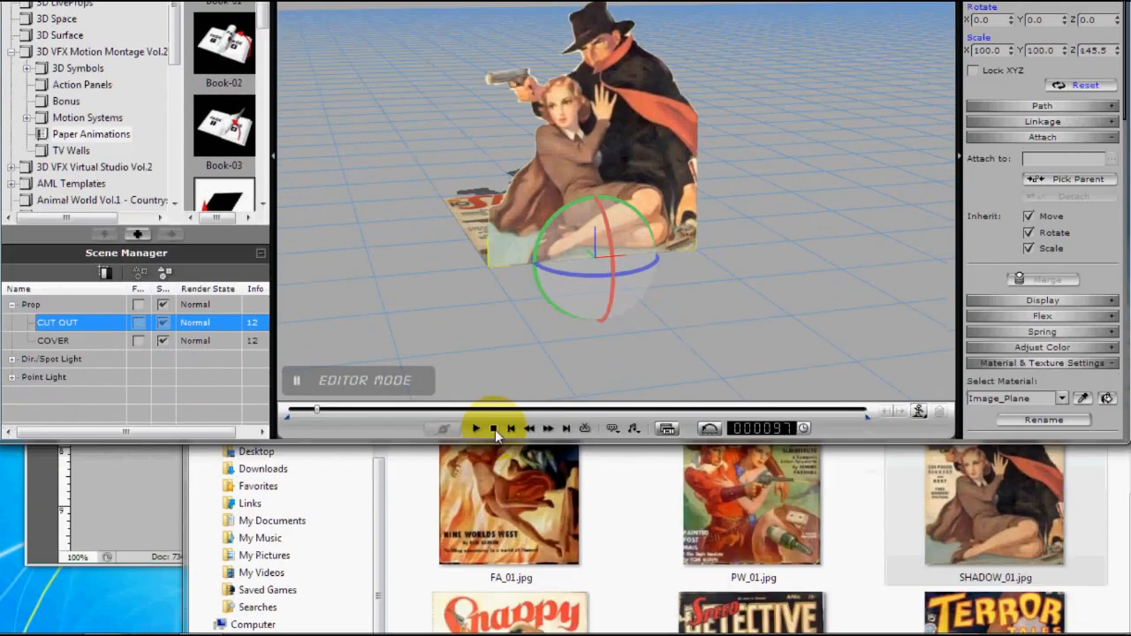
left_click(476, 491)
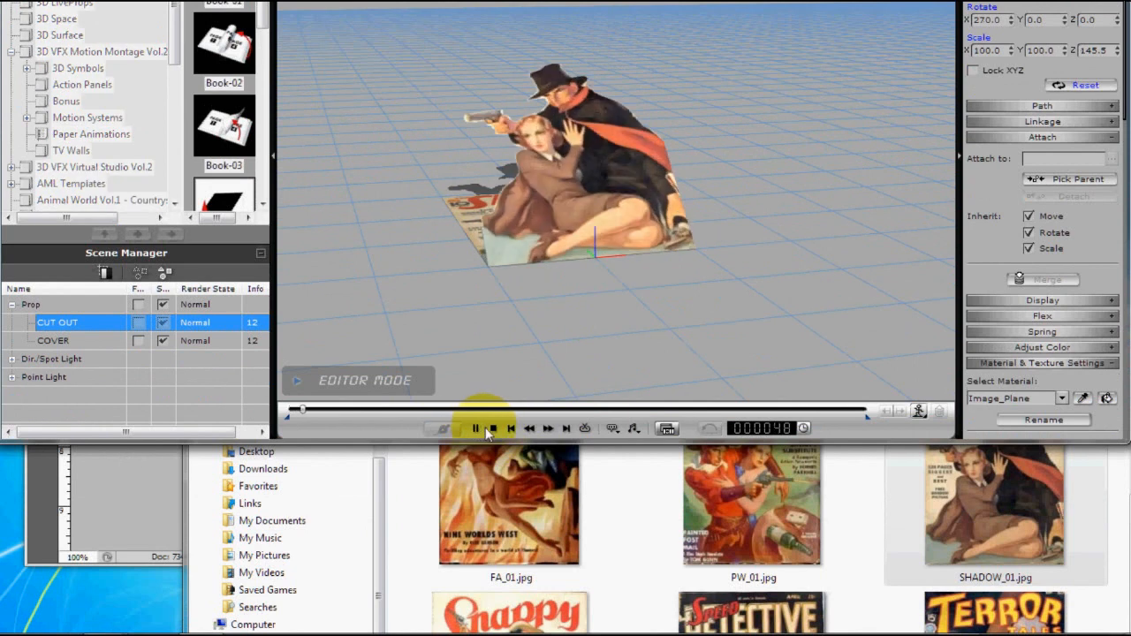
left_click(492, 428)
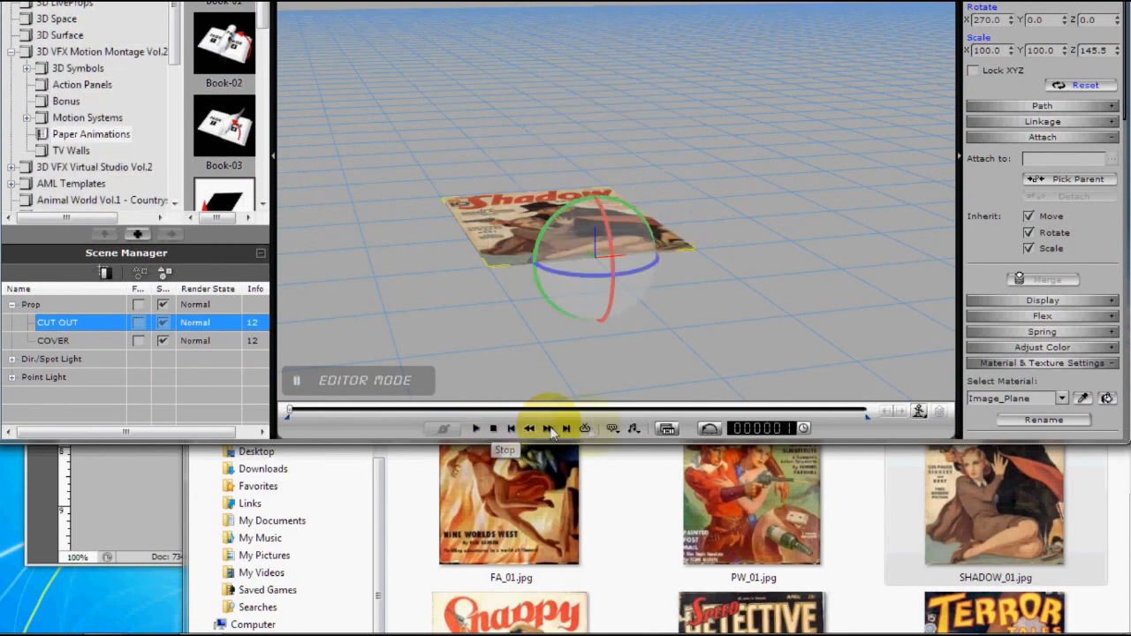
Step: Show the CUT OUT's Transform track in the timeline, move its starting key to about frame 55, and play the animation
left_click(665, 429)
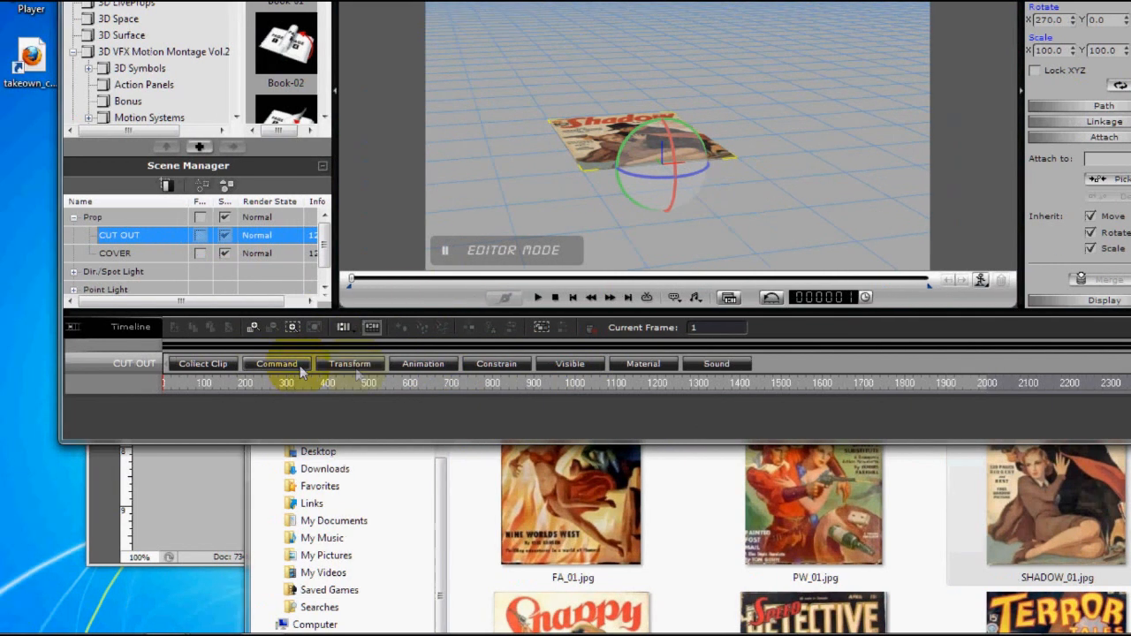
left_click(354, 368)
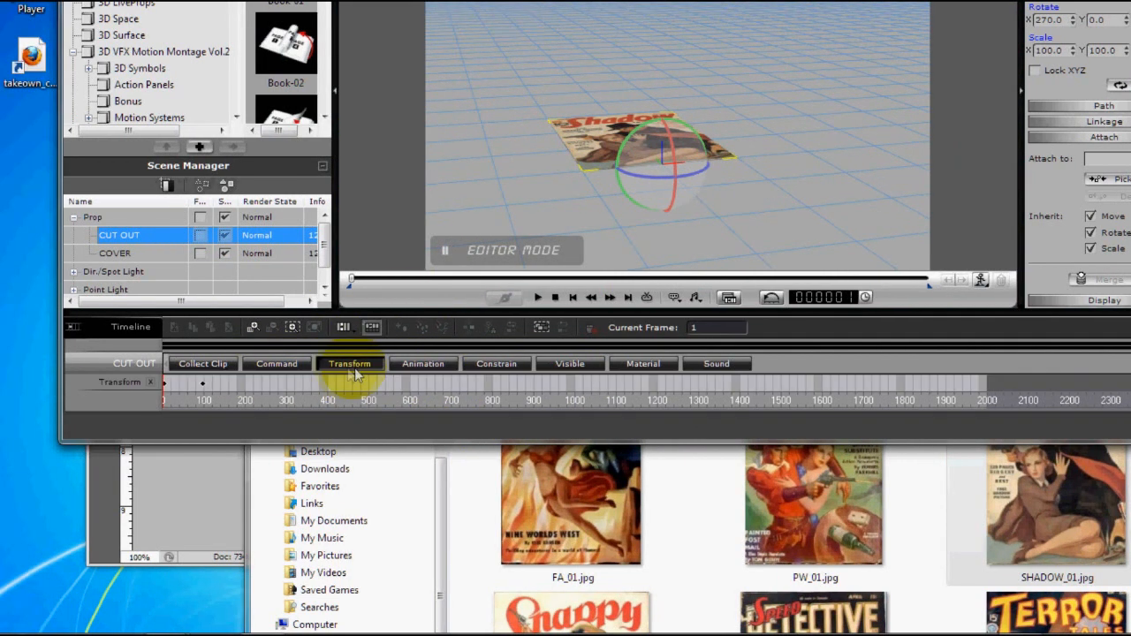
left_click(201, 383)
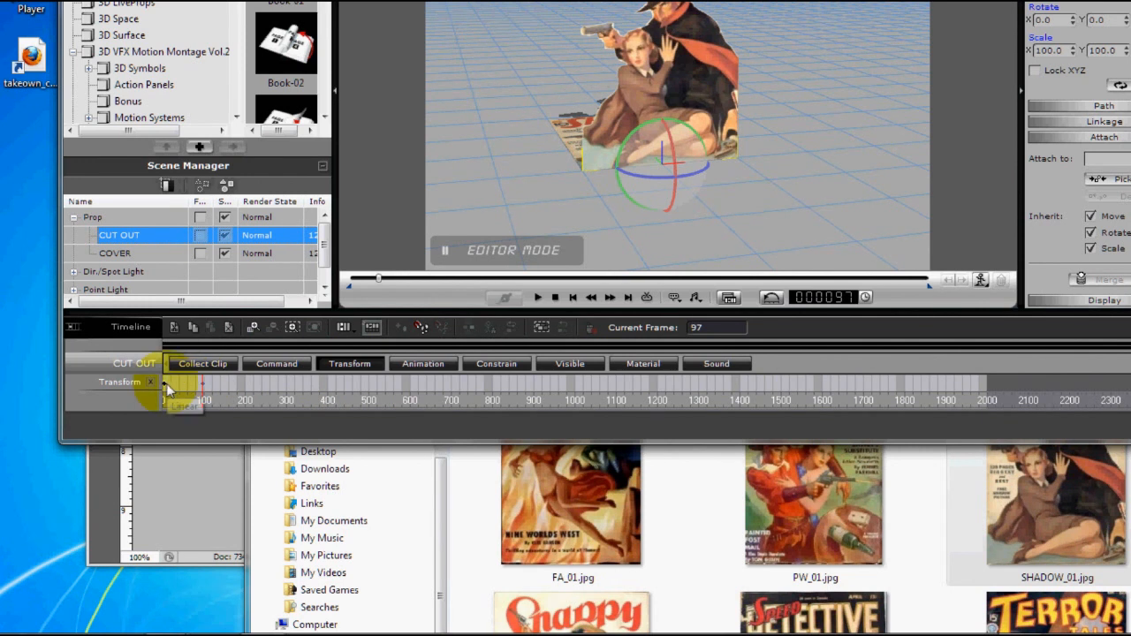
left_click(164, 384)
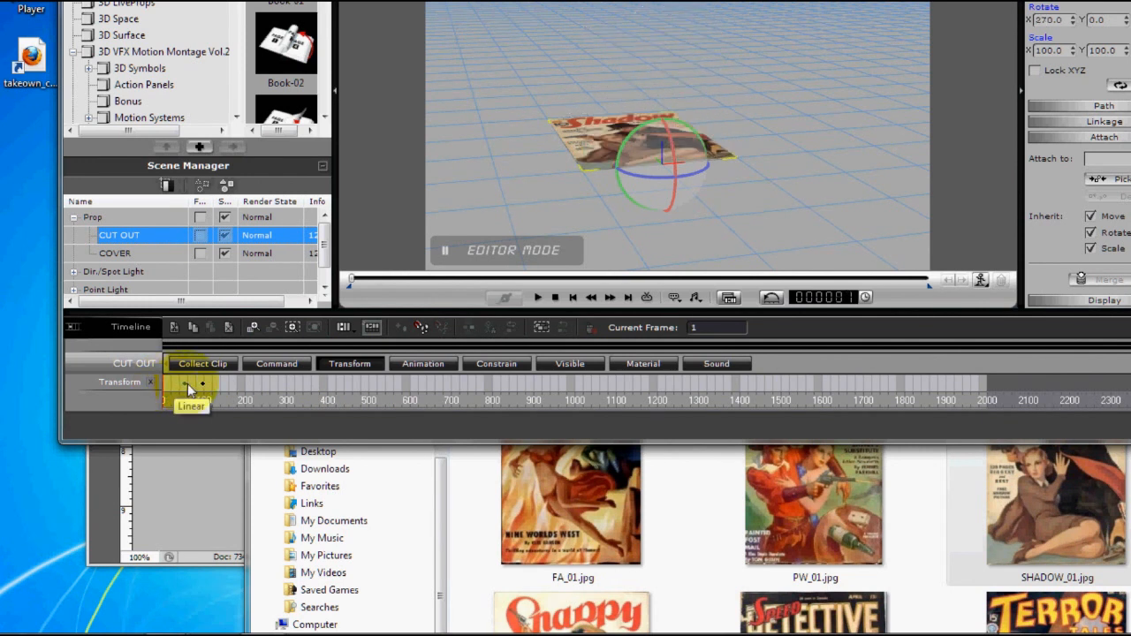
left_click(500, 249)
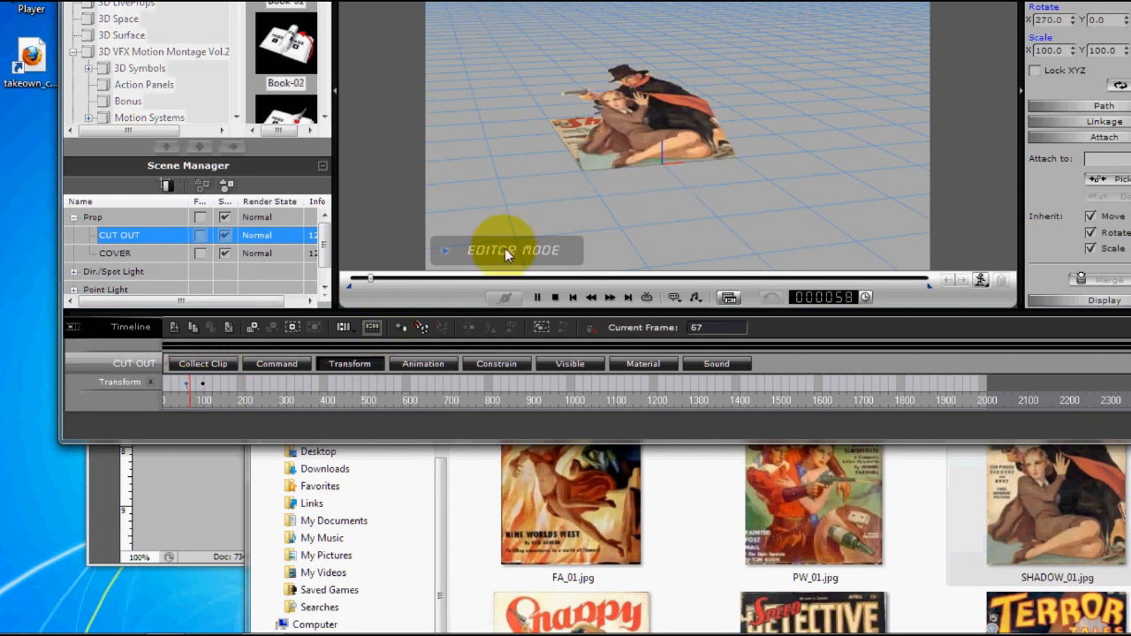
Step: Move the CUT OUT's starting Transform key to about frame 70 and play back the quicker fold-up
left_click(212, 384)
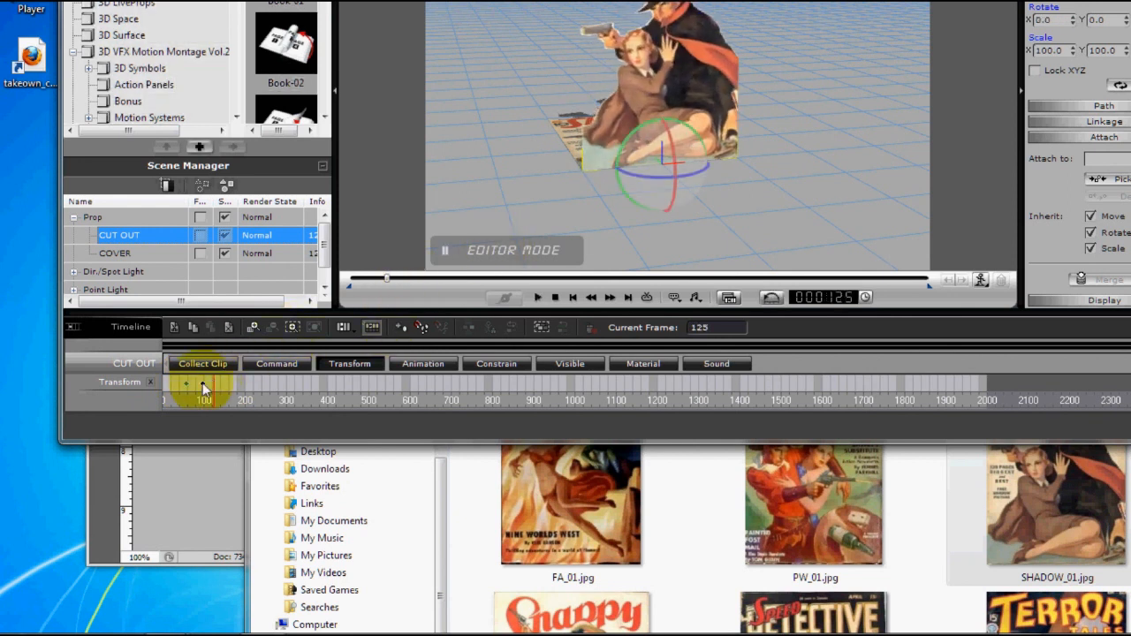
left_click(189, 386)
key("space")
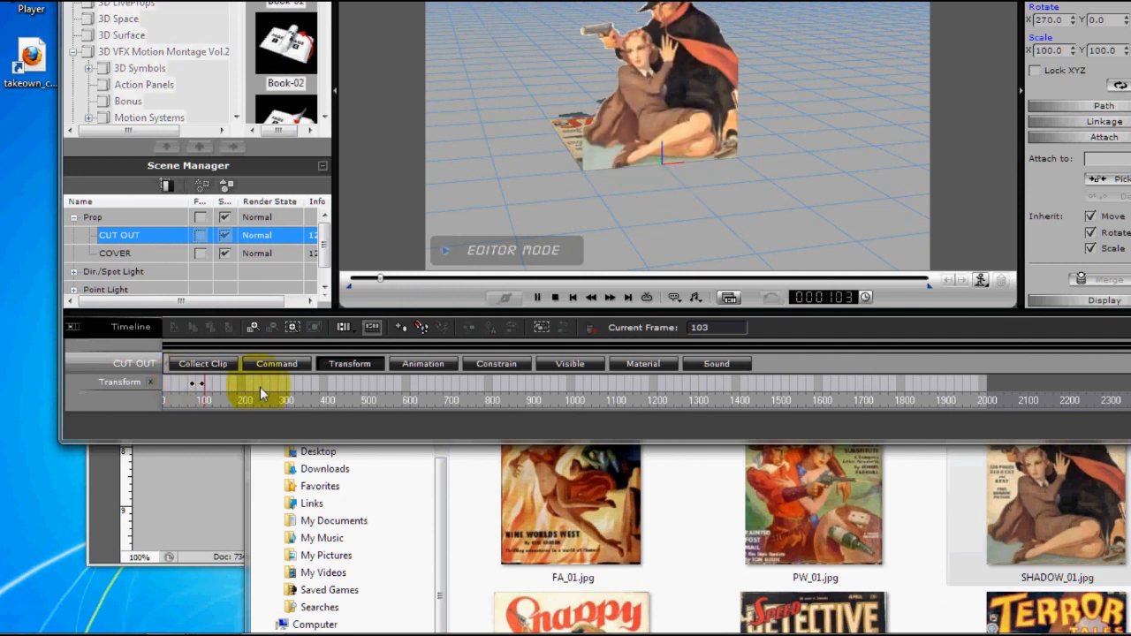
key("space")
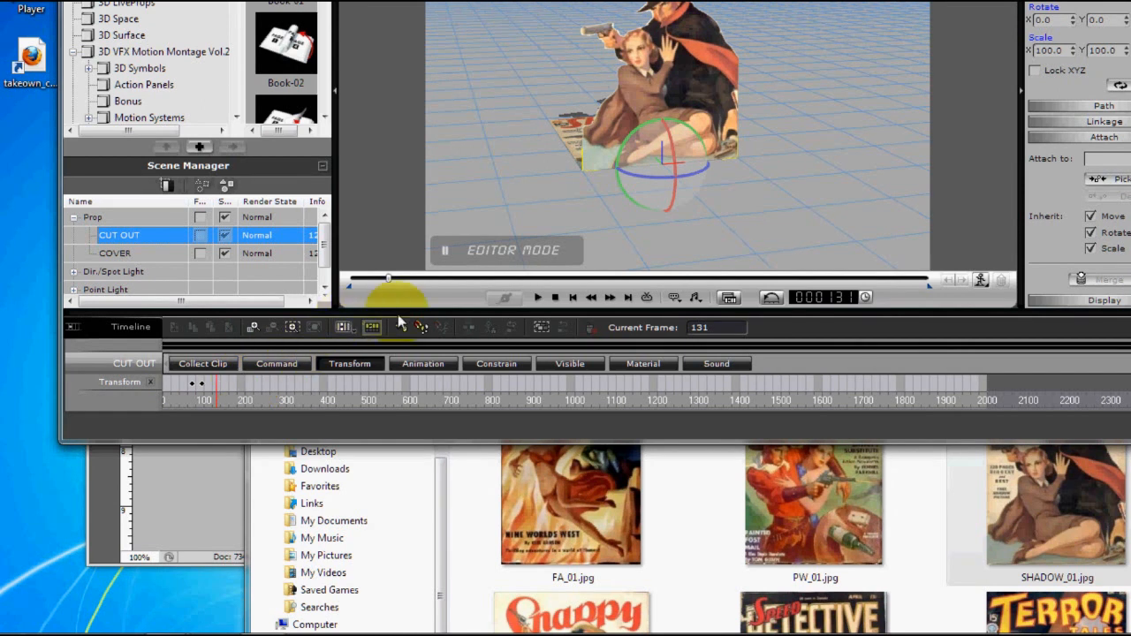
Step: Show the COVER's Transform track in the timeline and move its starting key to frame 117
left_click(202, 387)
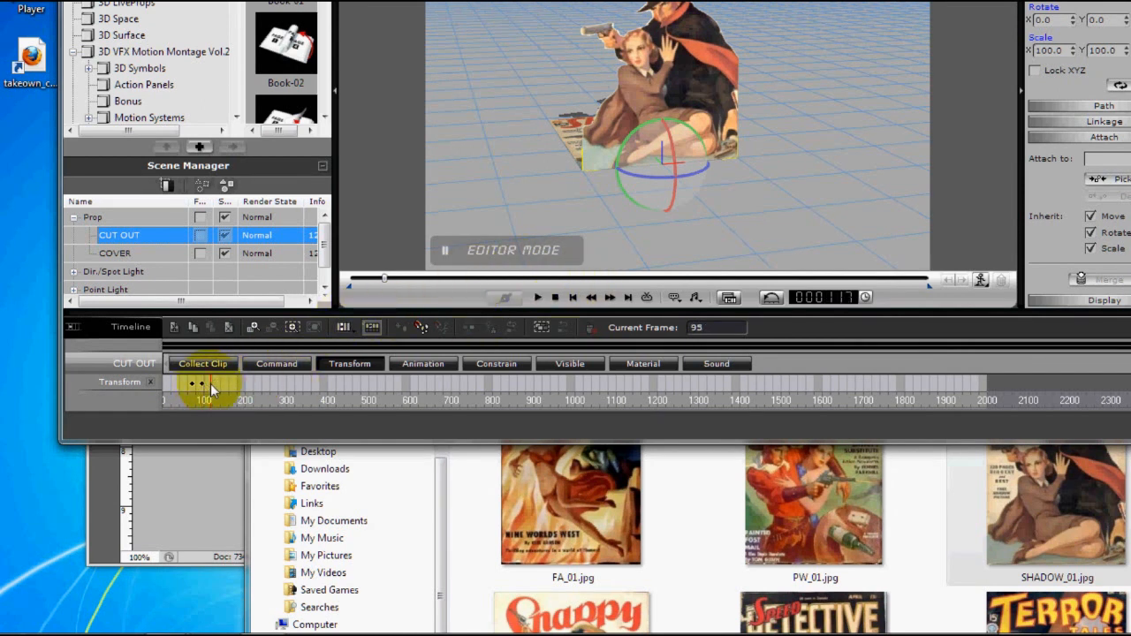
left_click(211, 384)
left_click(117, 253)
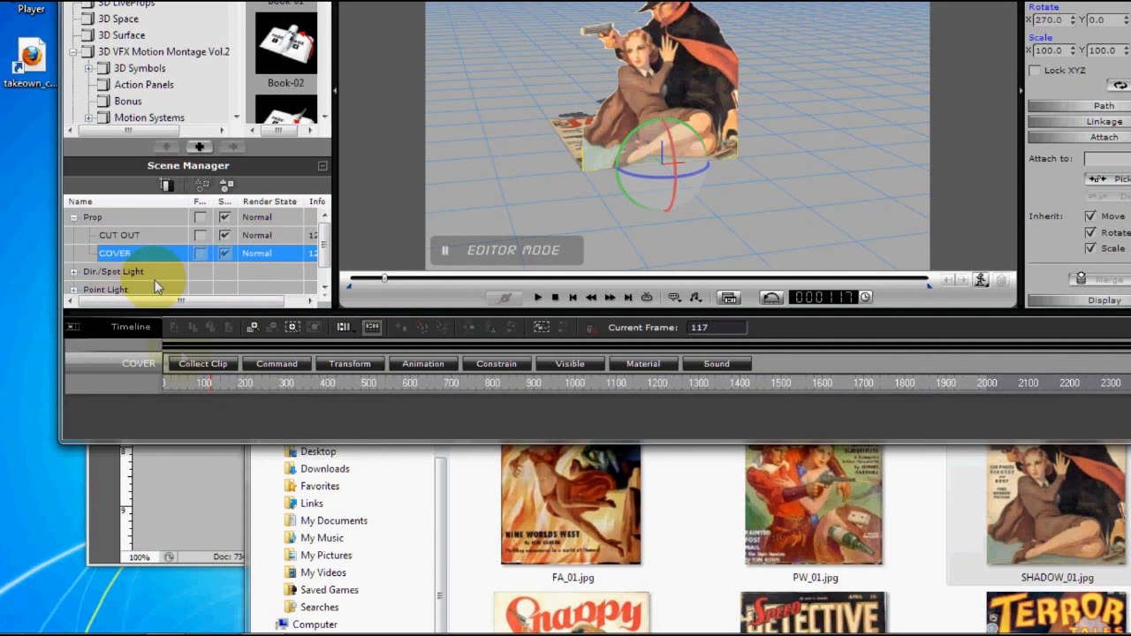
left_click(340, 368)
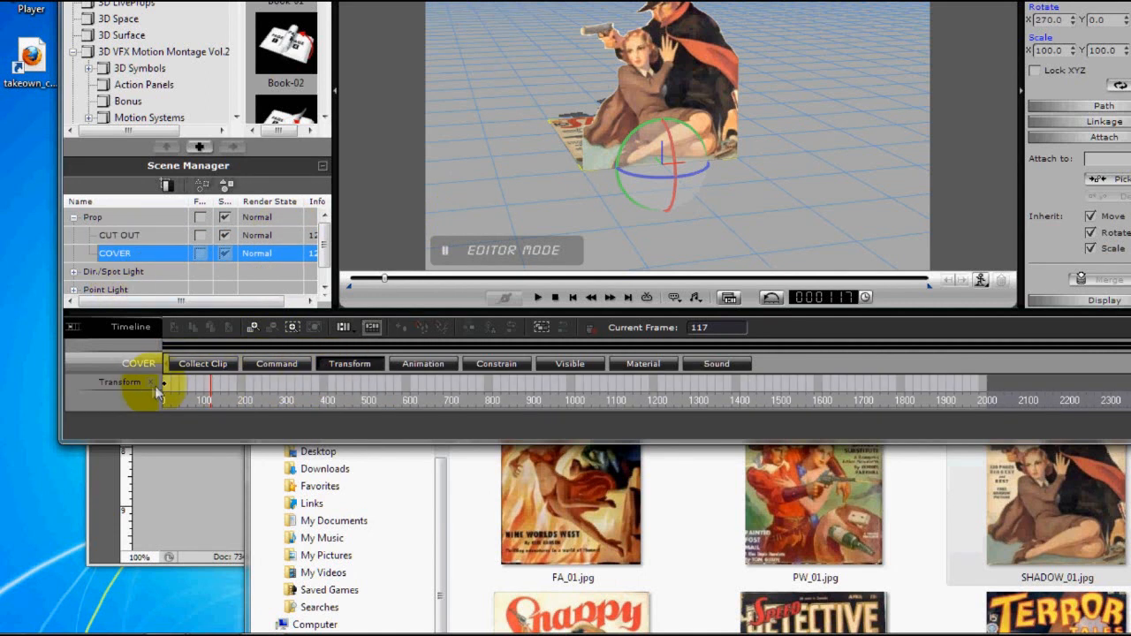
left_click_drag(163, 384, 221, 385)
Step: At frame 145, rotate the COVER plane upright to 359 on X, and check the motion between its keys up to frame 184
left_click(199, 385)
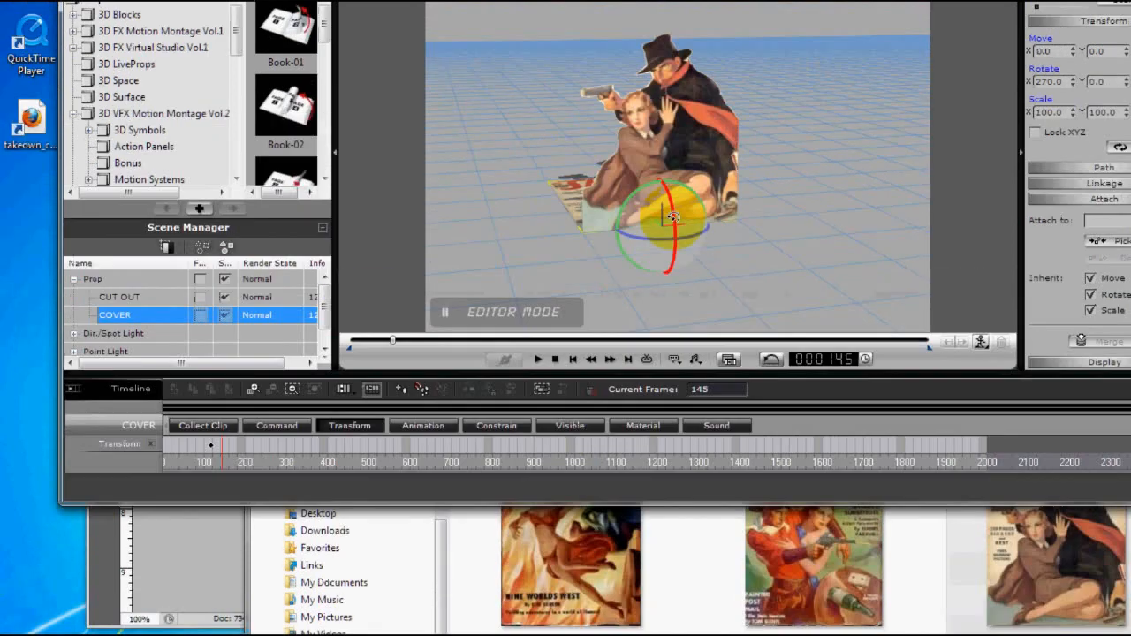
left_click_drag(693, 160, 688, 190)
left_click_drag(687, 250, 690, 282)
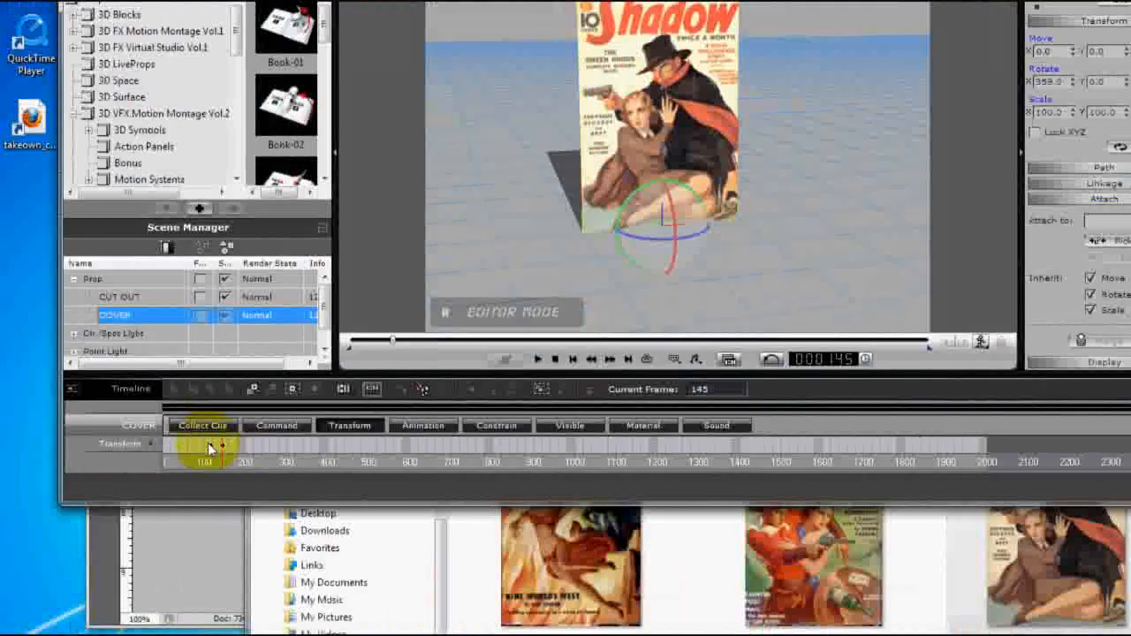
left_click(211, 446)
left_click_drag(223, 450, 265, 453)
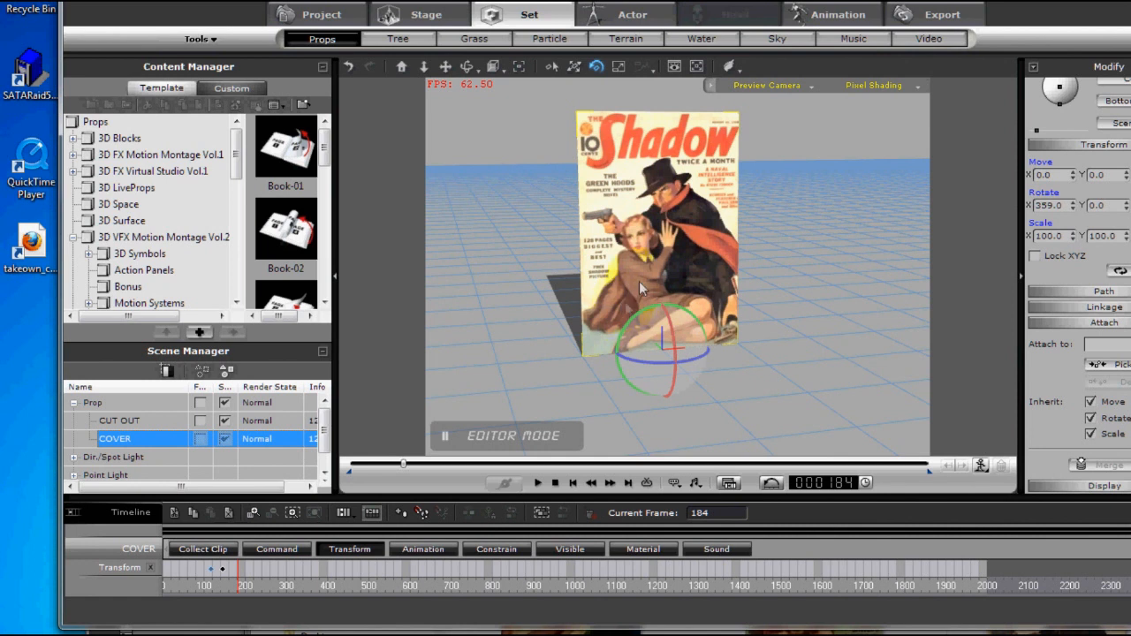
Step: Play the whole animation from the start to review the cut-out and cover folding up, and return to frame 1
left_click(555, 483)
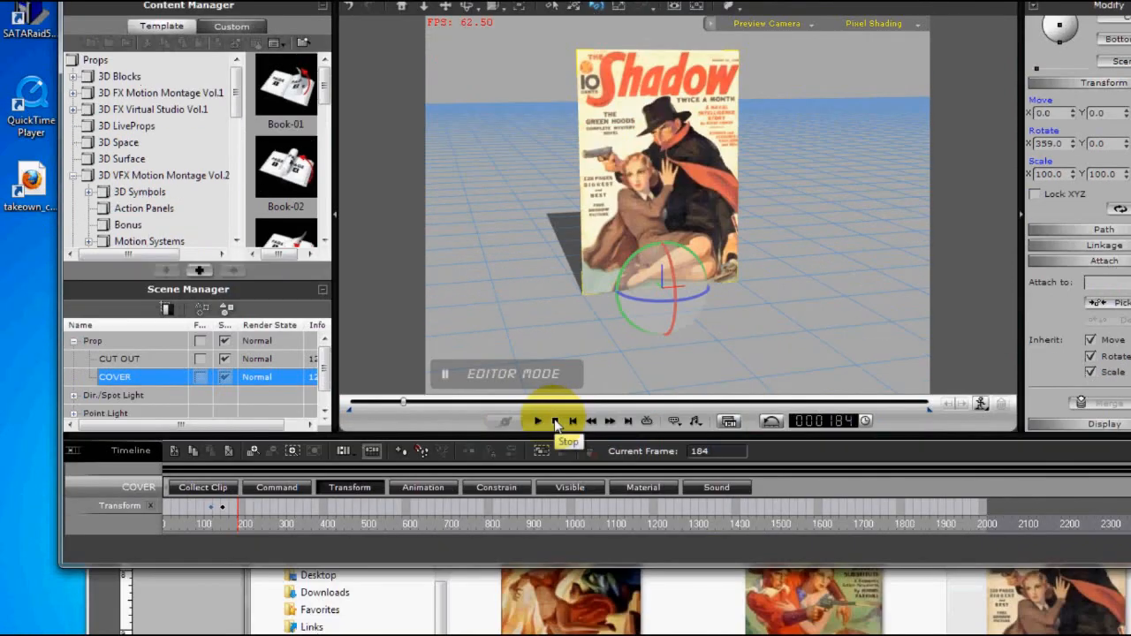
left_click(538, 422)
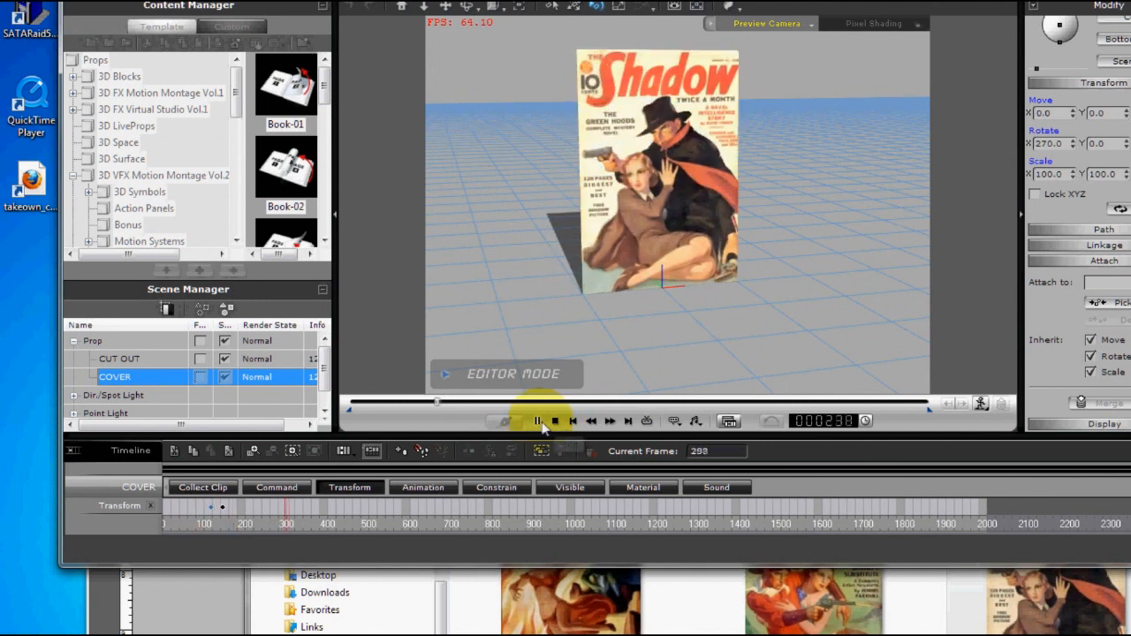
left_click(555, 422)
left_click(468, 432)
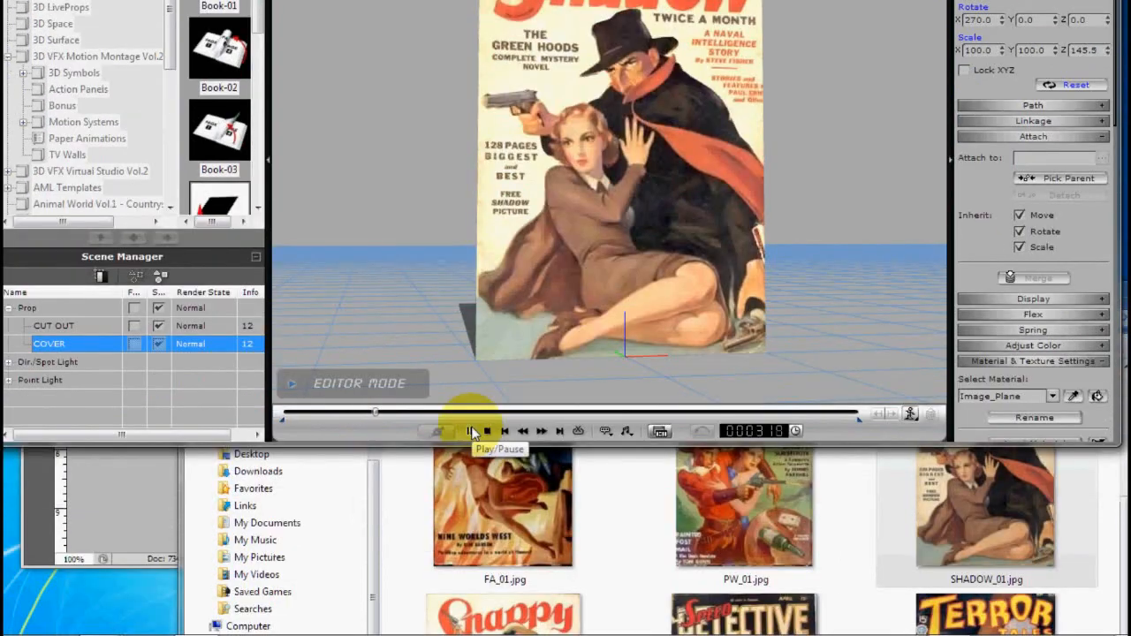
left_click(471, 430)
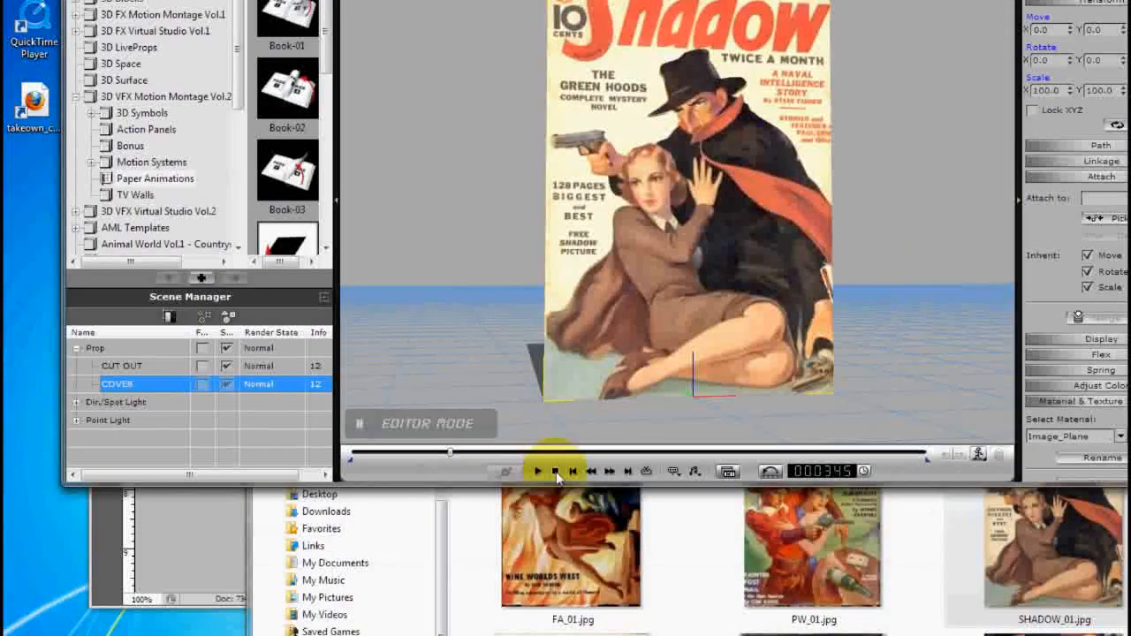
left_click(556, 473)
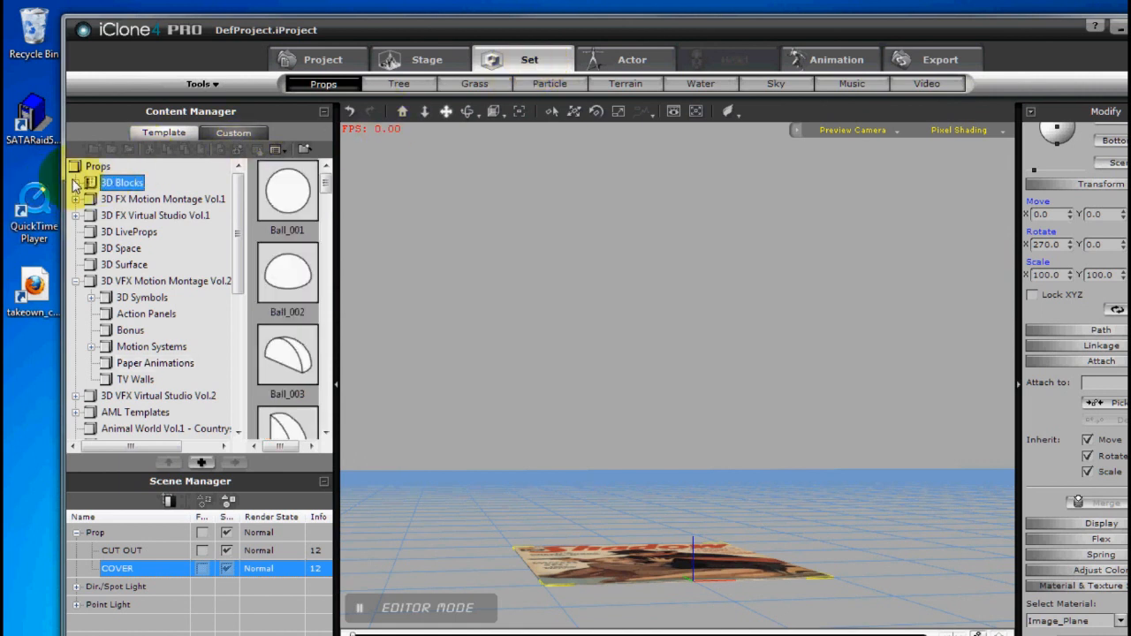
Step: Add the Box_002 prop from 3D Blocks to the scene and remove its diffuse texture
left_click(76, 182)
scroll(287, 203, "down", 5)
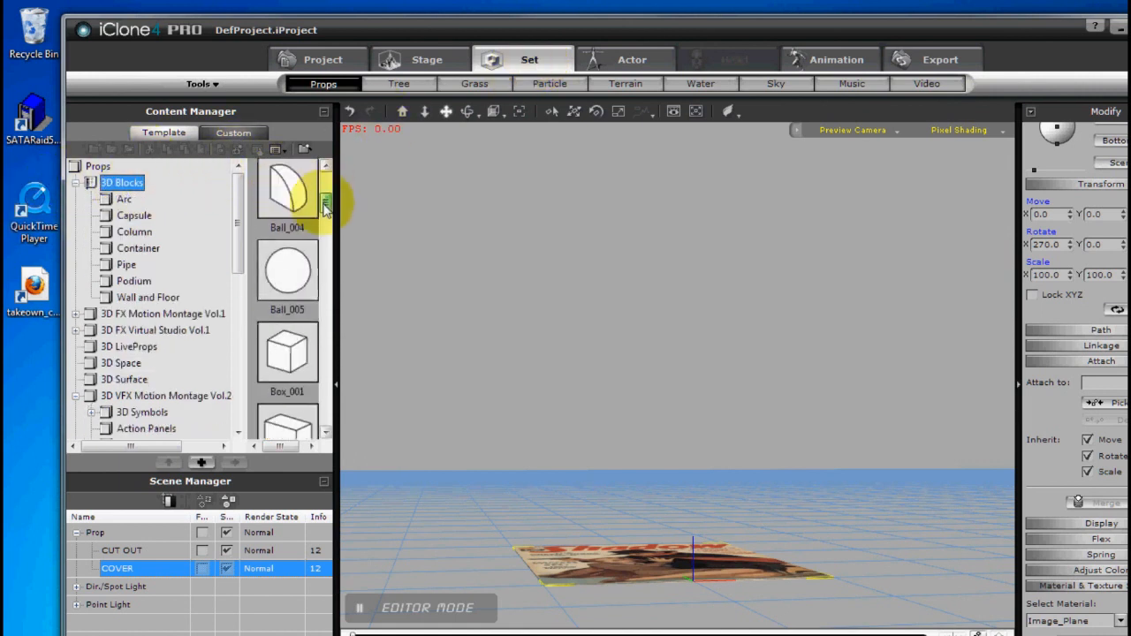
double_click(287, 265)
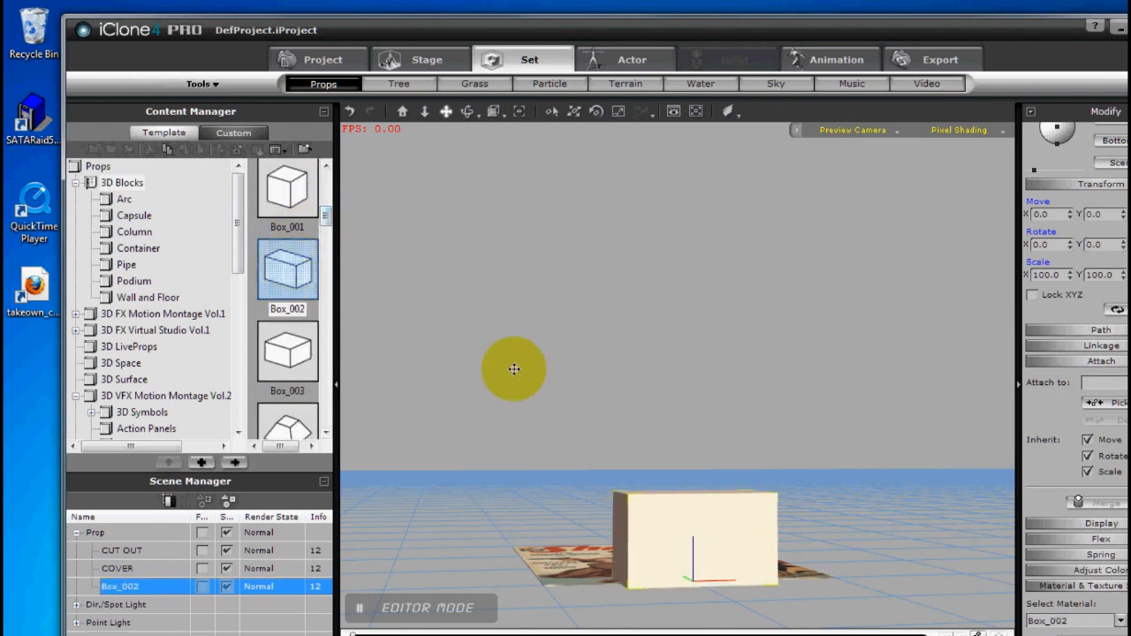
scroll(834, 464, "down", 5)
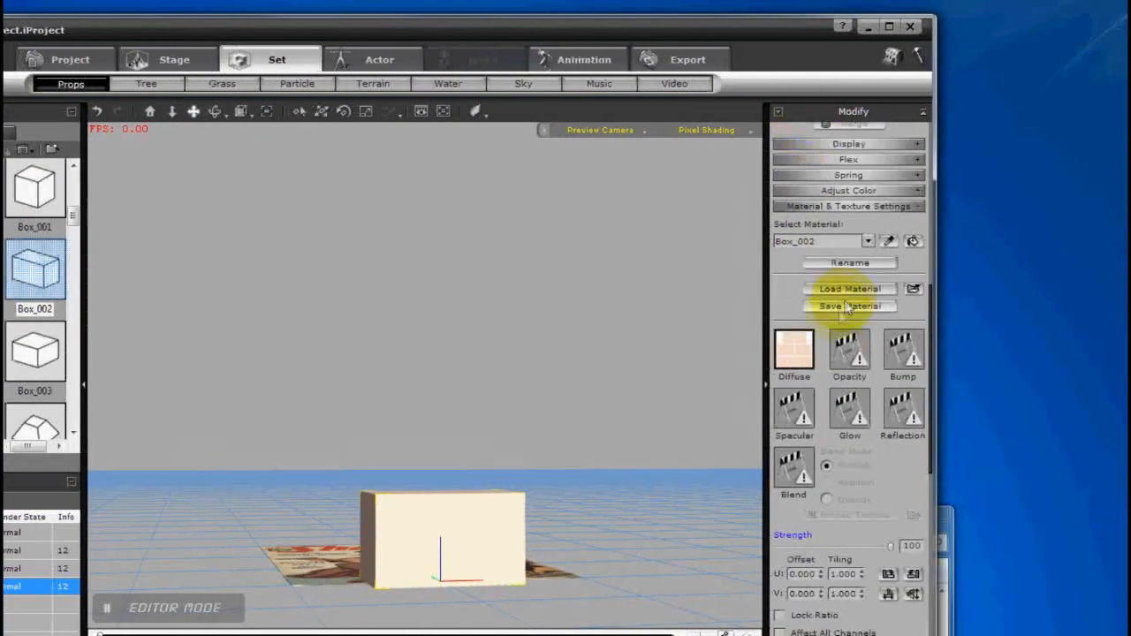
scroll(862, 455, "down", 3)
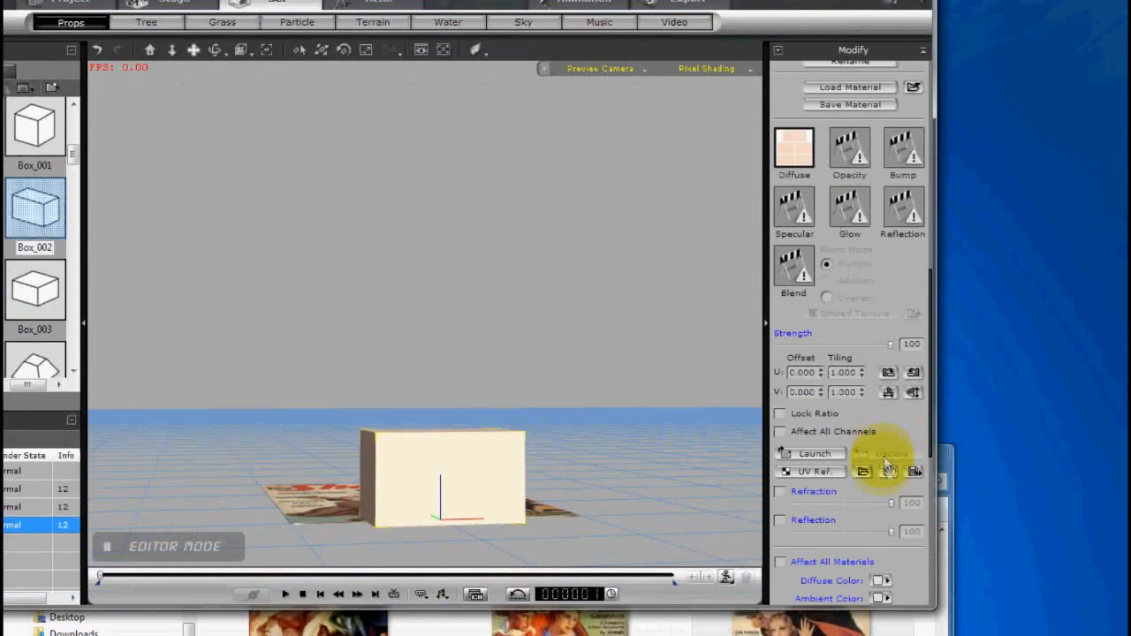
left_click(888, 473)
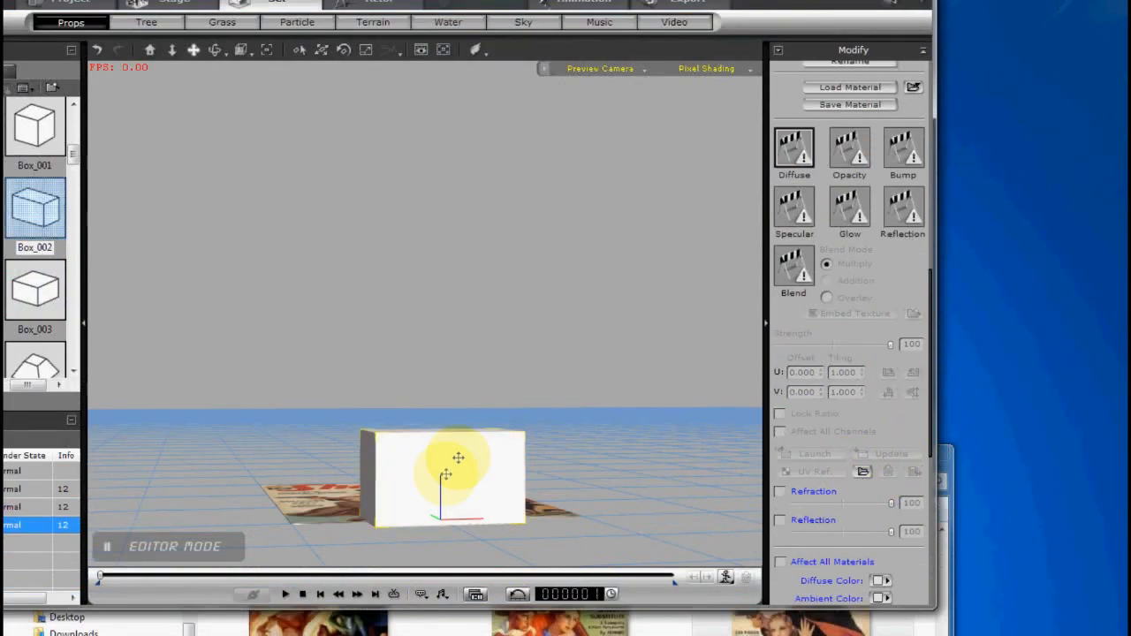
Step: Scale the box into a low, narrow bar lying along the lower edge of the flat cover
key("r")
left_click_drag(439, 448, 472, 569)
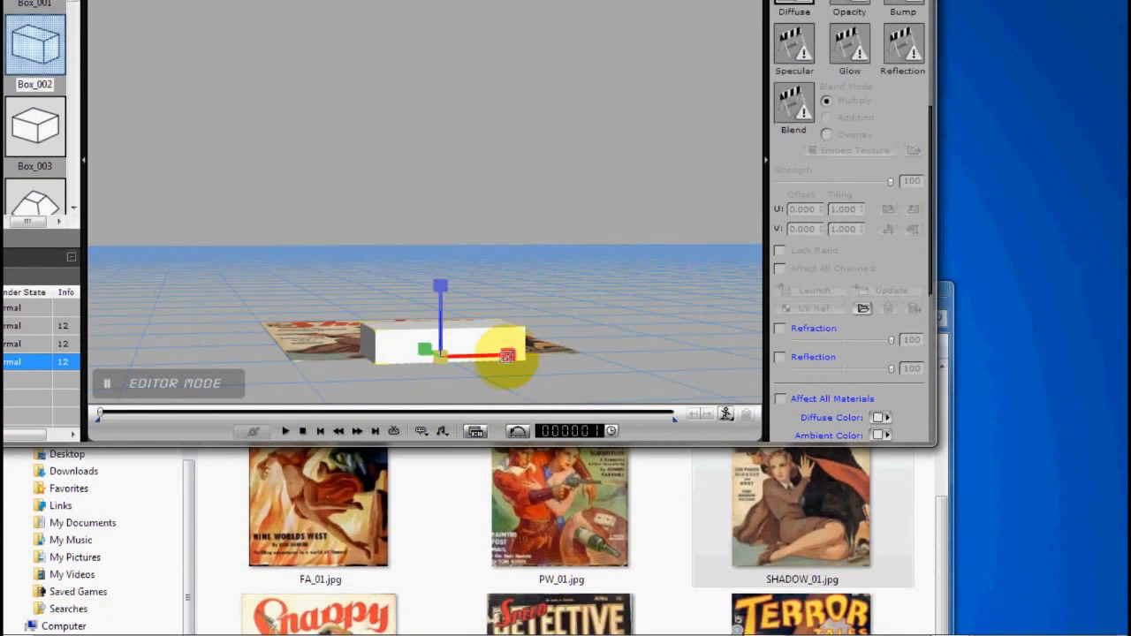
left_click_drag(507, 356, 574, 358)
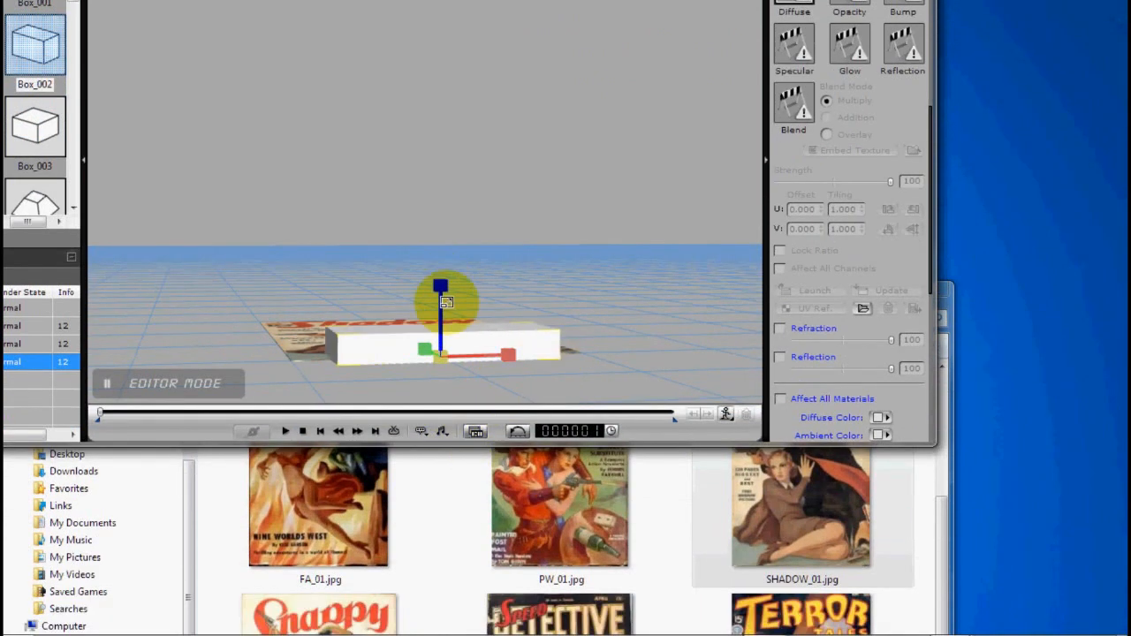
left_click_drag(505, 354, 486, 359)
right_click_drag(419, 195, 404, 324)
left_click_drag(421, 320, 547, 455)
right_click_drag(413, 252, 397, 141)
right_click_drag(362, 336, 463, 374)
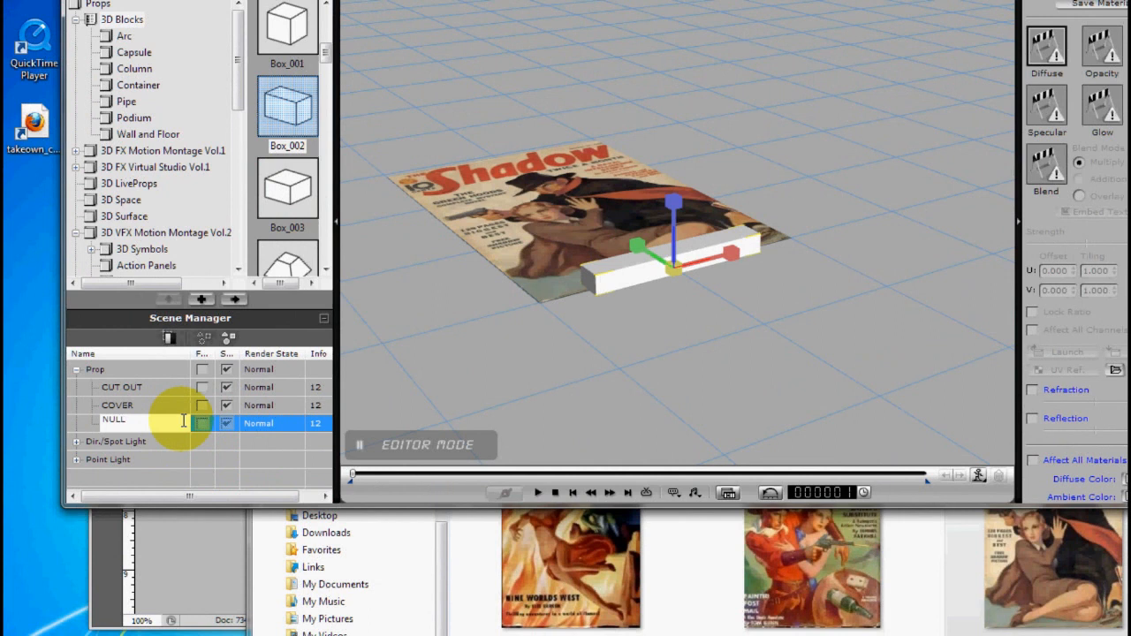
Step: Finish renaming the box as NULL and attach the COVER plane to it as its parent
left_click(160, 409)
left_click(160, 427)
left_click(157, 405)
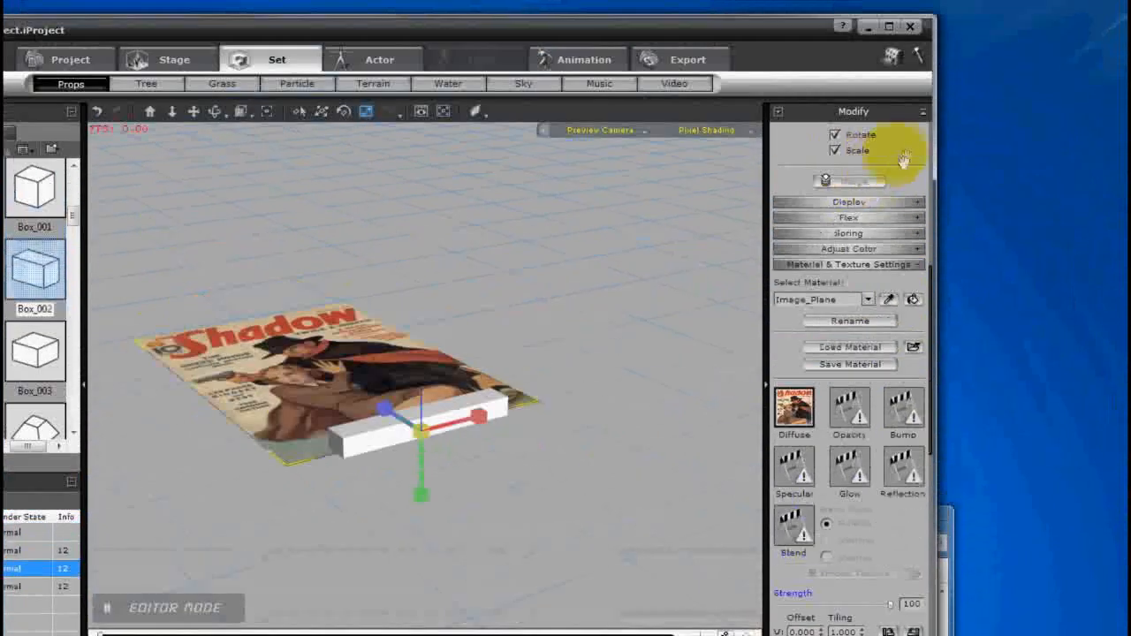
left_click(849, 268)
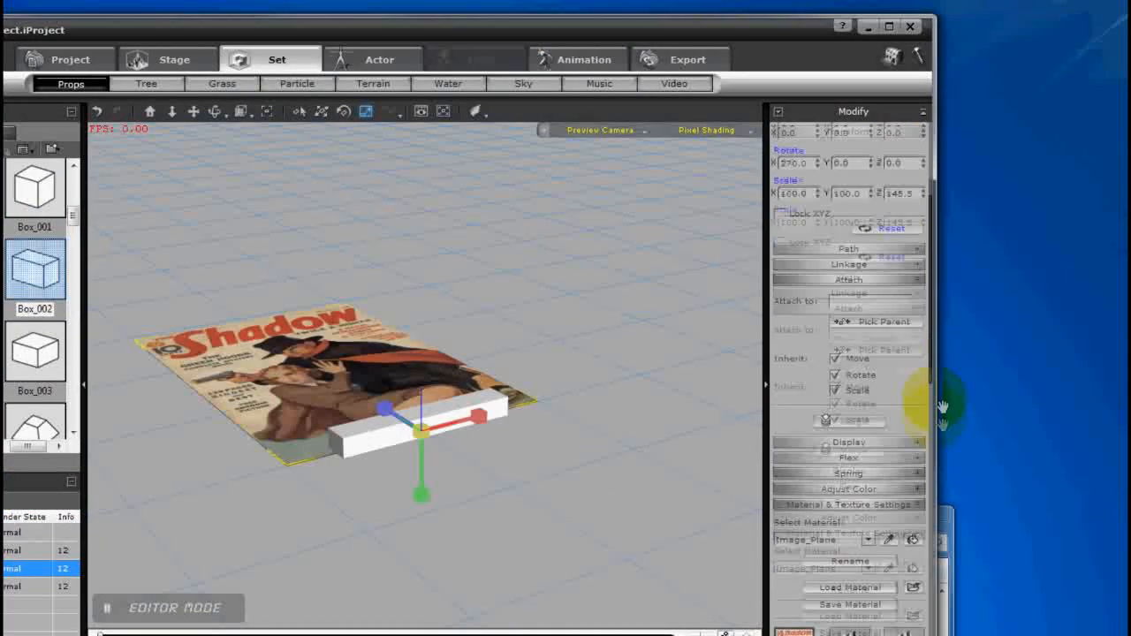
left_click(884, 351)
left_click(375, 433)
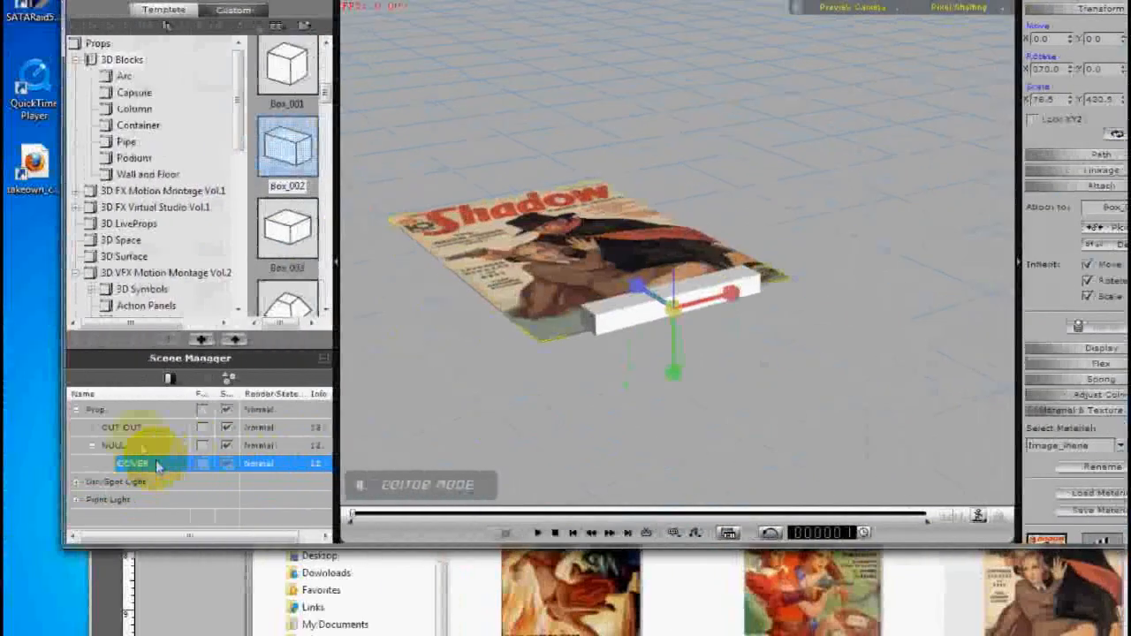
Step: Attach the CUT OUT plane to the NULL box as its parent
left_click(139, 429)
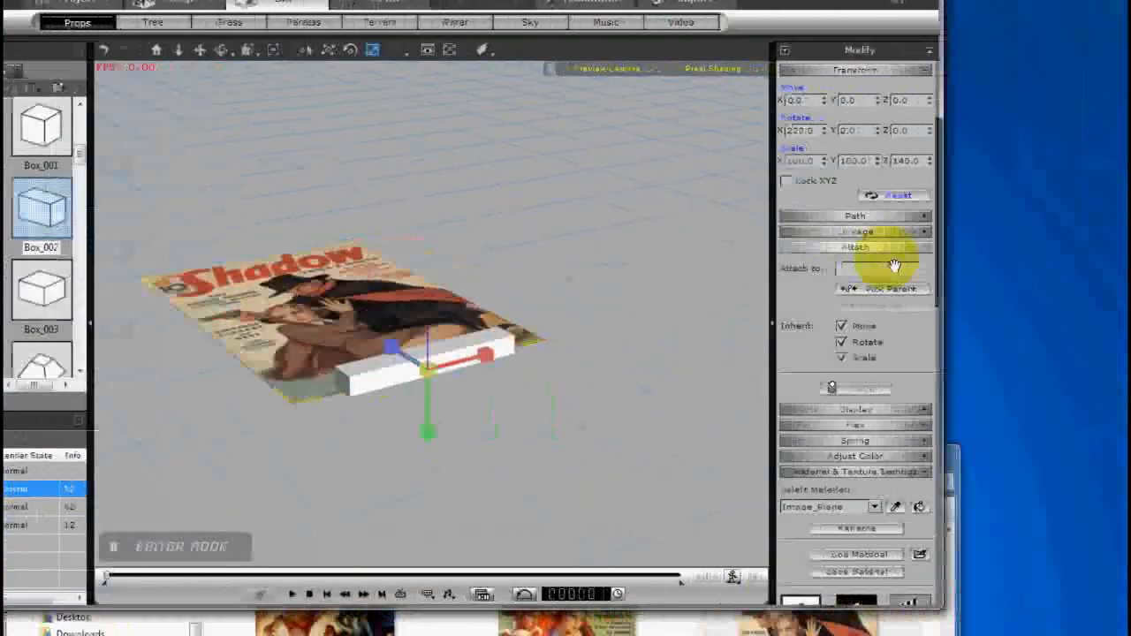
left_click(884, 289)
left_click(378, 378)
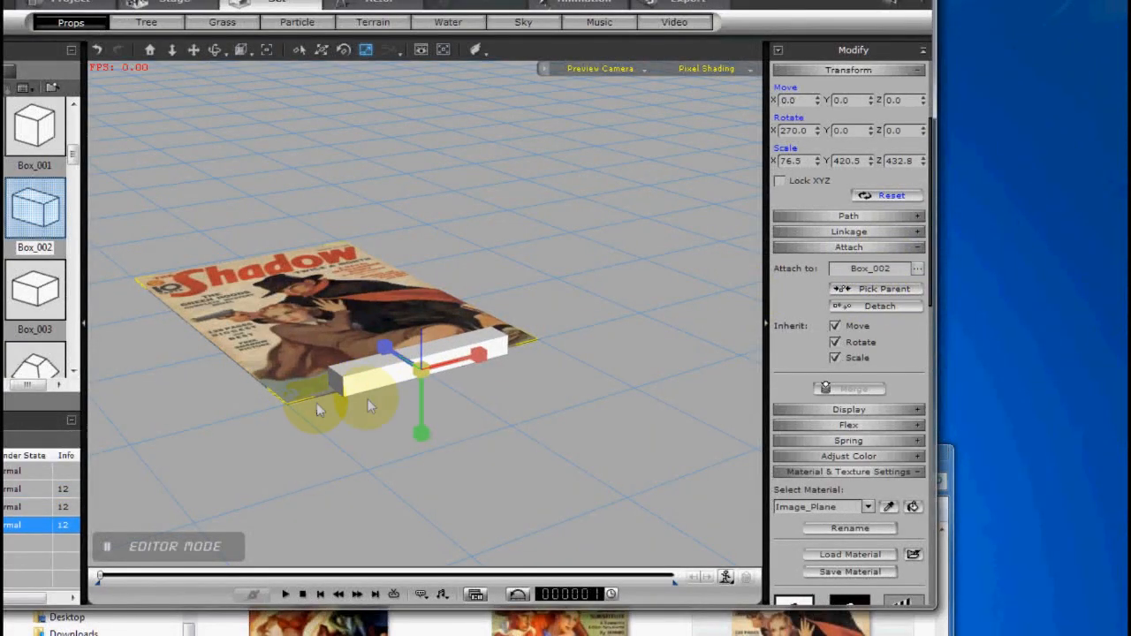
left_click(559, 390)
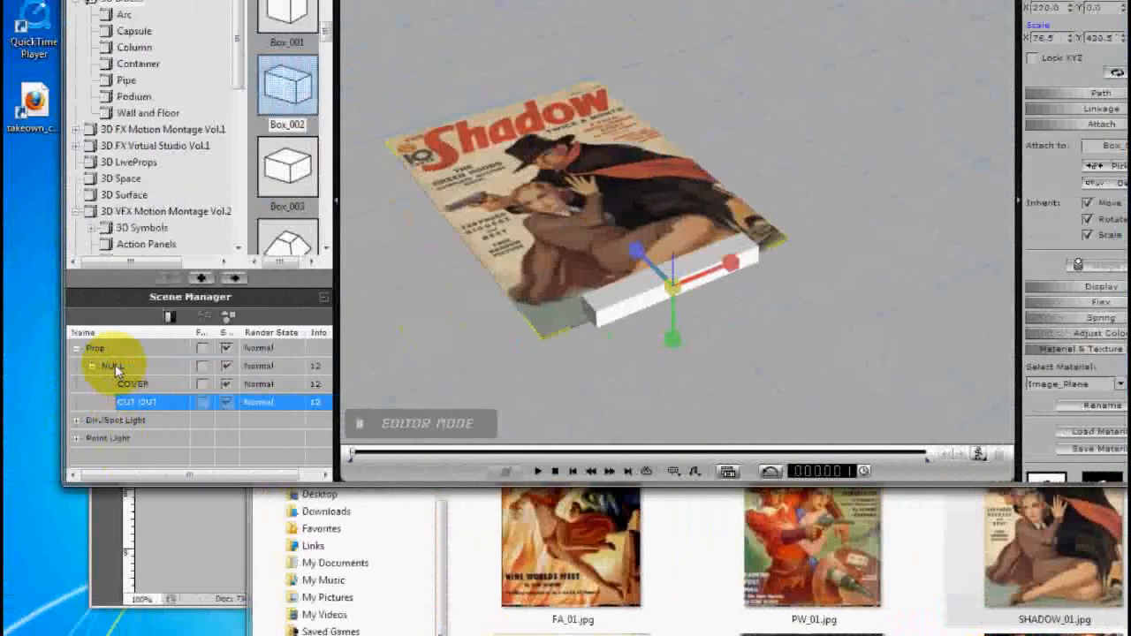
Step: Select the NULL box and play the animation to check the cover and cut-out folding up under their parent
left_click(113, 366)
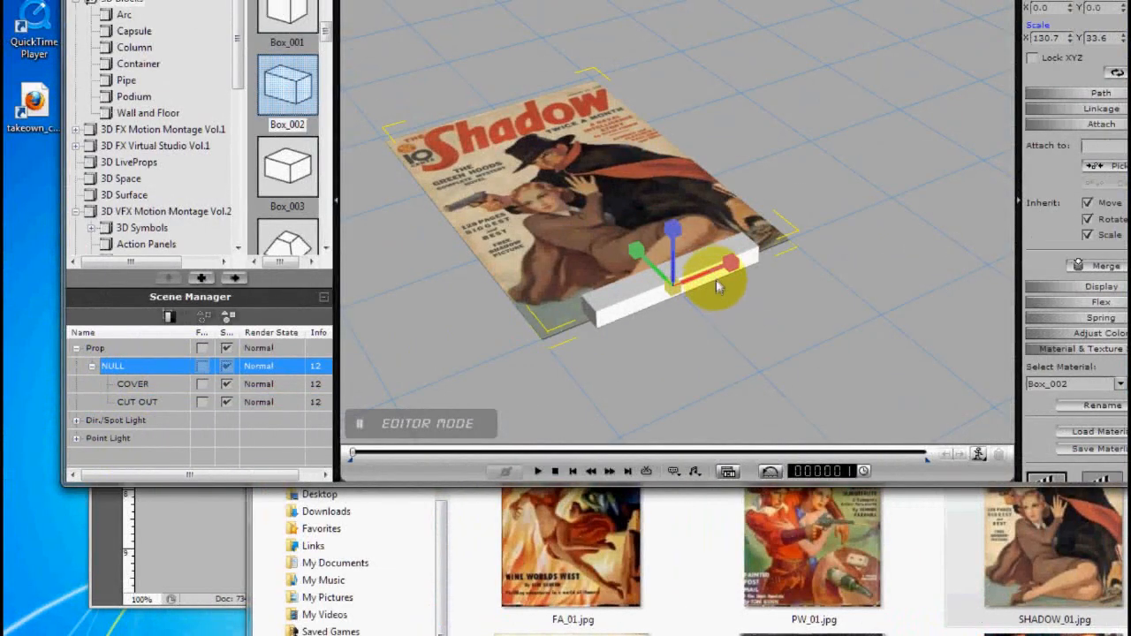
left_click_drag(718, 264, 738, 284)
left_click(538, 471)
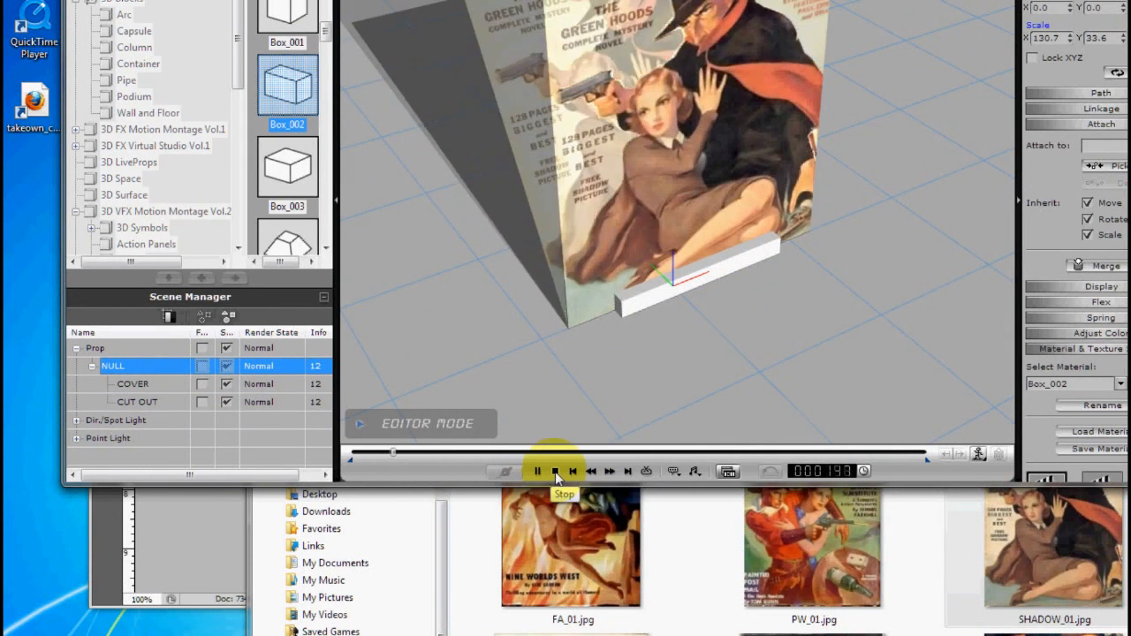
left_click(556, 475)
Step: Try scaling the NULL box down together with both attached planes, and undo the change
left_click_drag(745, 262, 680, 297)
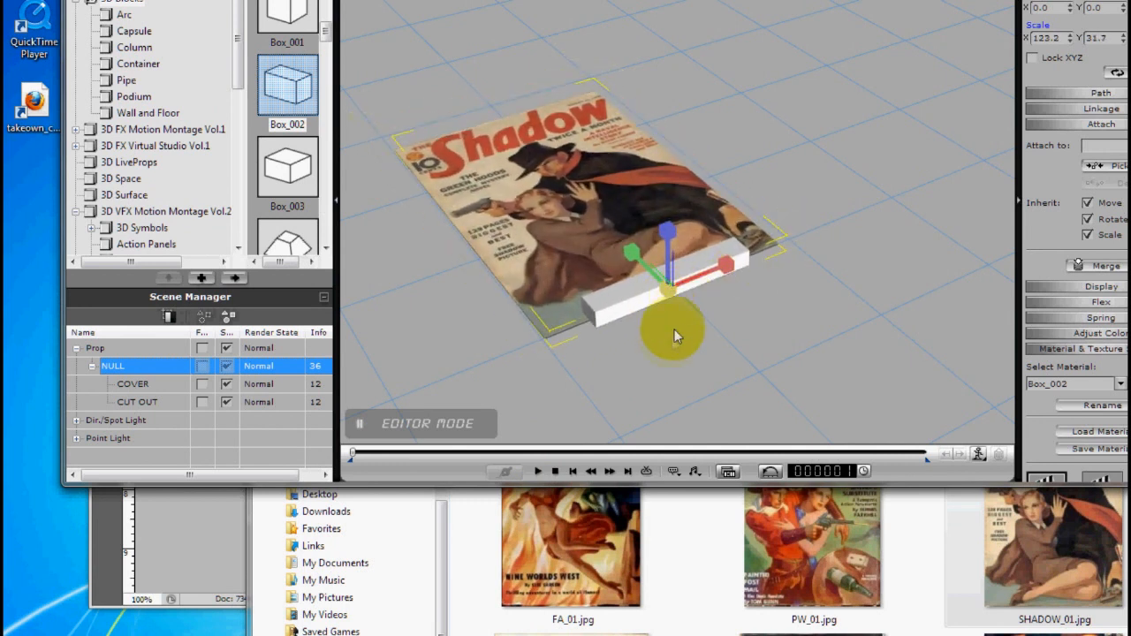
key("ctrl+z")
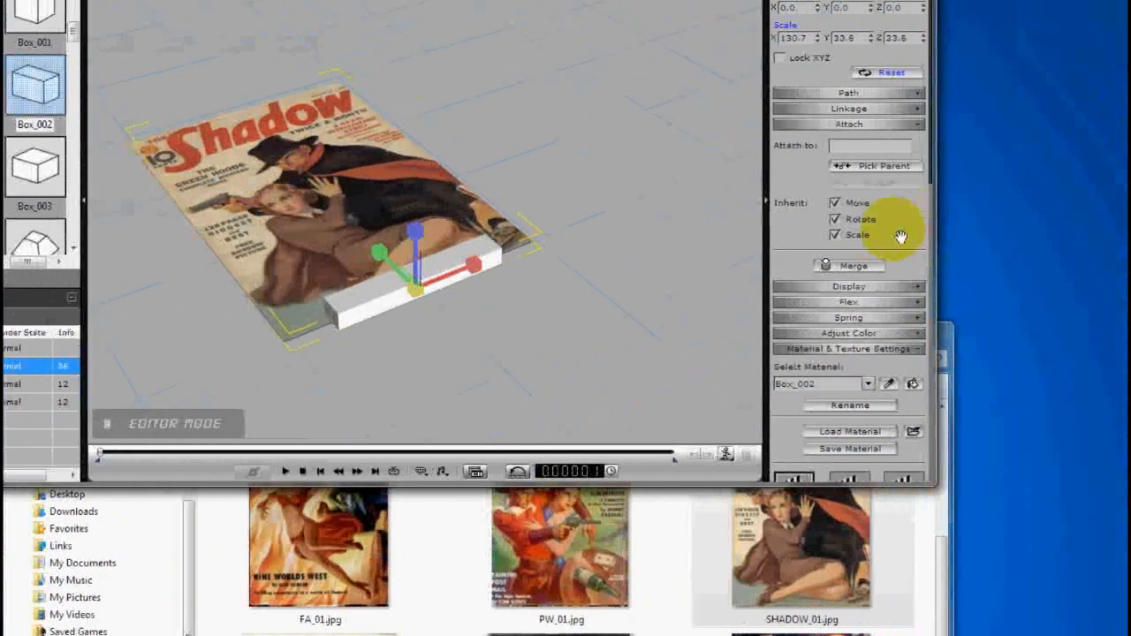
Step: Set the NULL box's material opacity to 0
left_click_drag(902, 236, 886, 64)
left_click_drag(898, 424, 889, 164)
left_click_drag(889, 434, 890, 228)
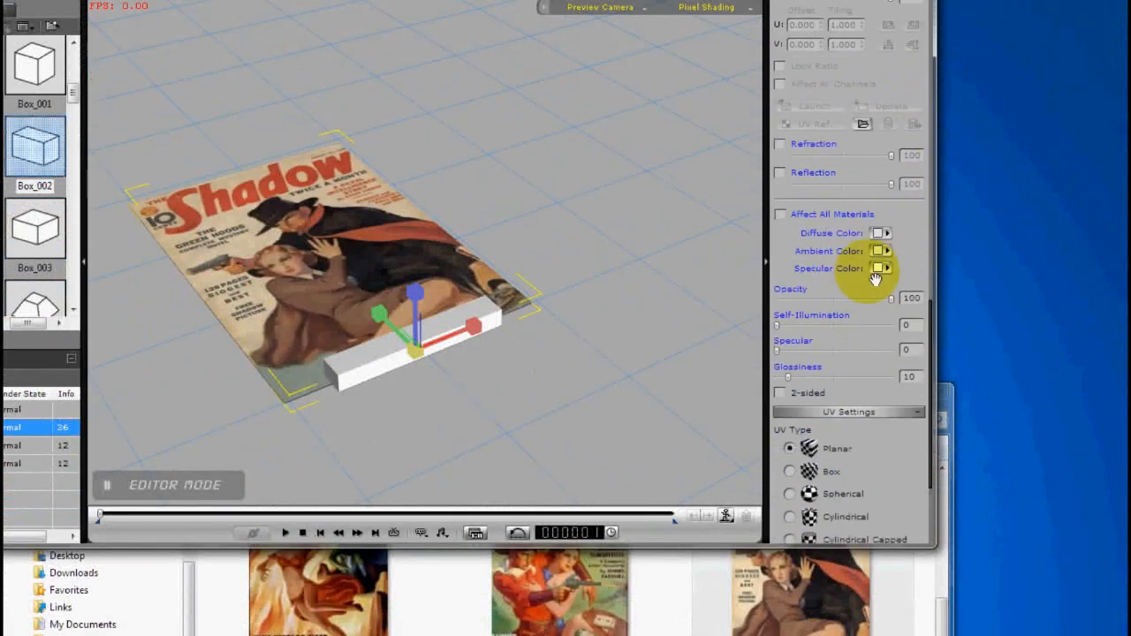
left_click_drag(892, 299, 696, 297)
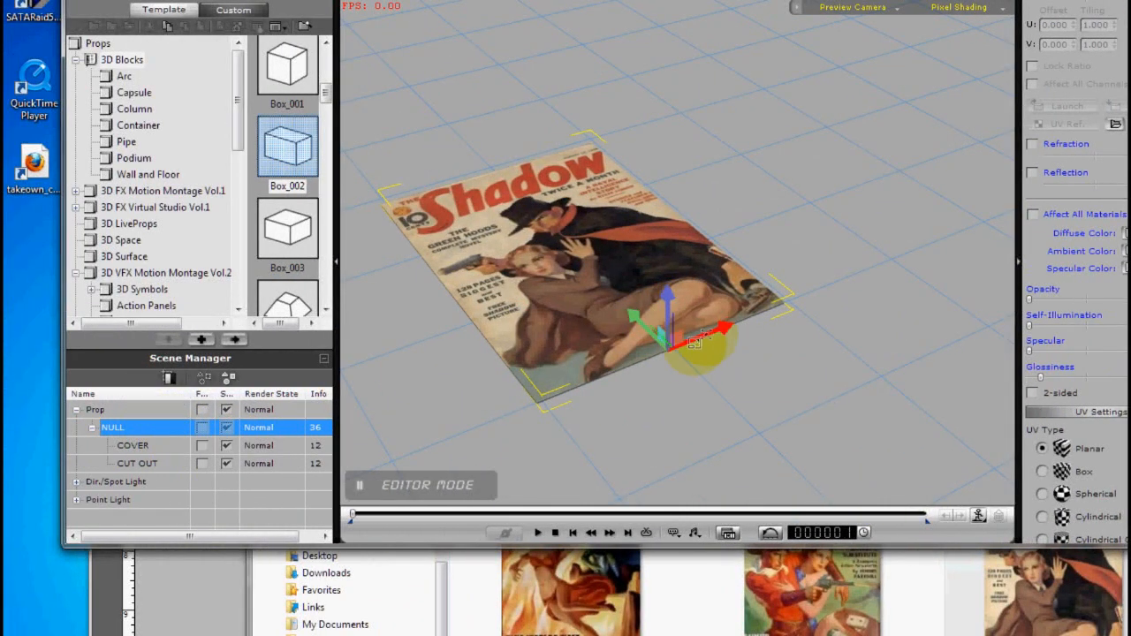
Step: Move the NULL box across the floor grid so that both attached planes travel with it
left_click_drag(710, 332, 652, 281)
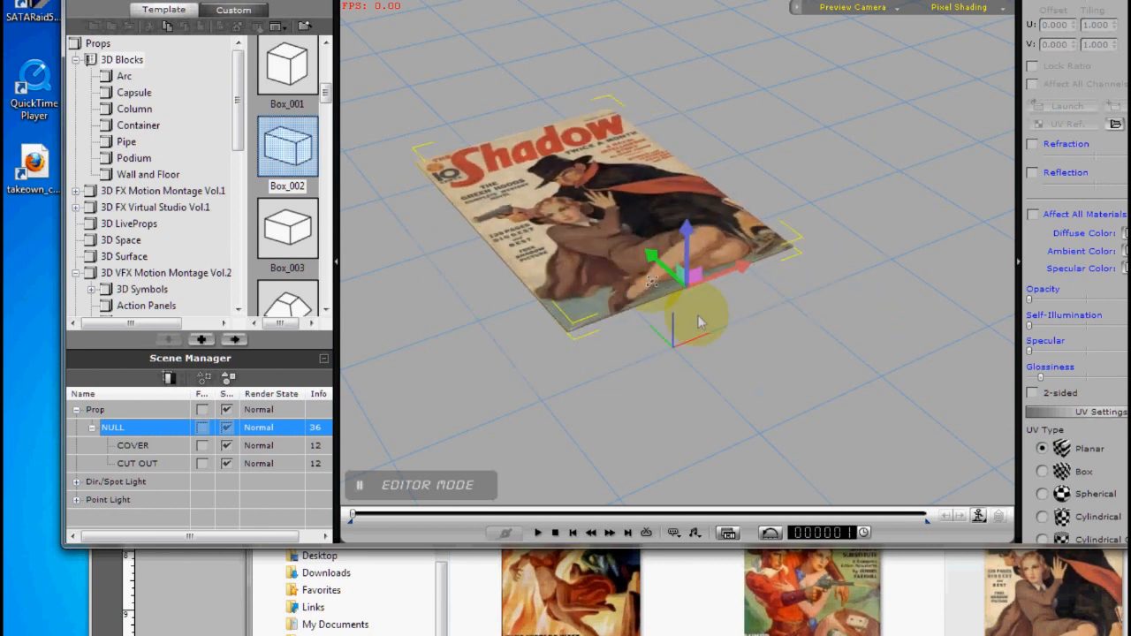
left_click_drag(807, 309, 692, 380)
right_click_drag(691, 381, 736, 429)
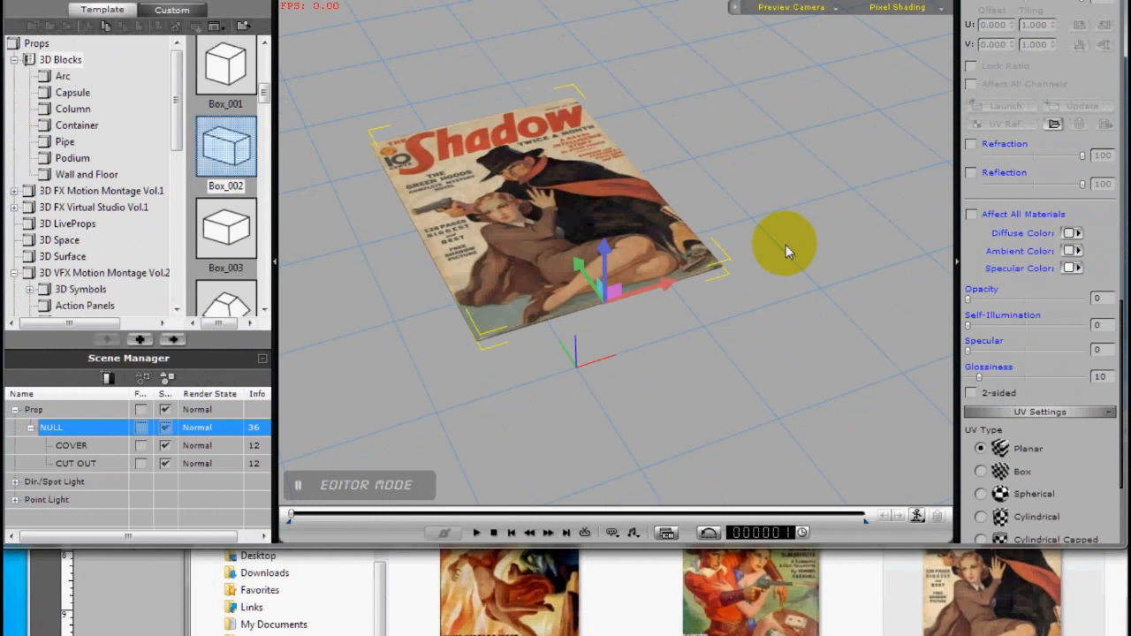
left_click(633, 306)
left_click(636, 285)
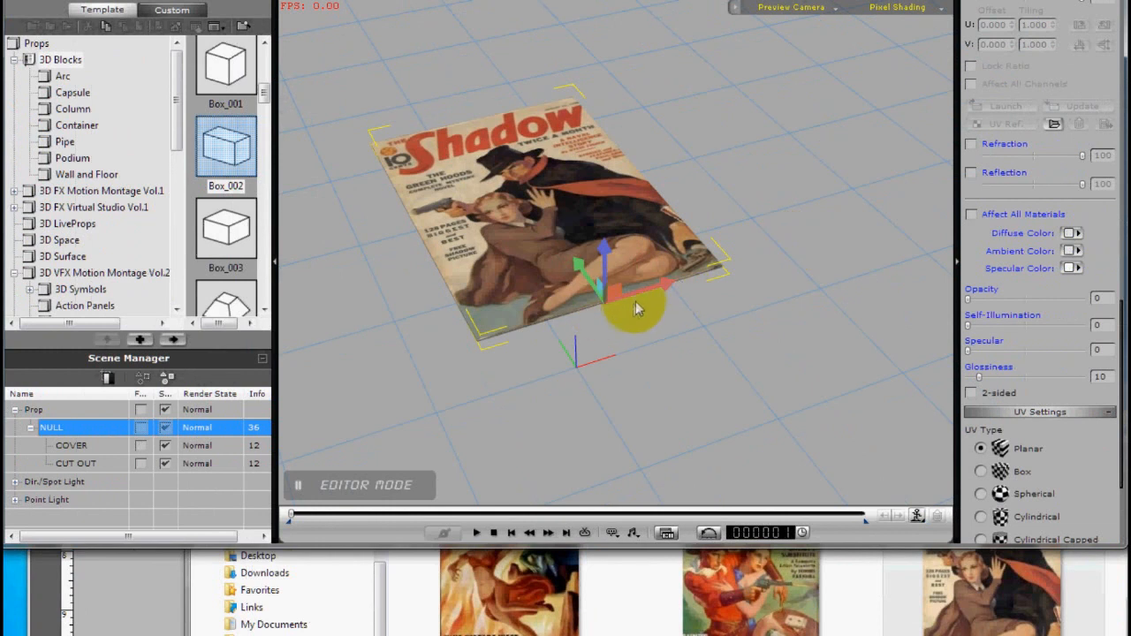
left_click_drag(637, 289, 560, 269)
left_click(647, 153)
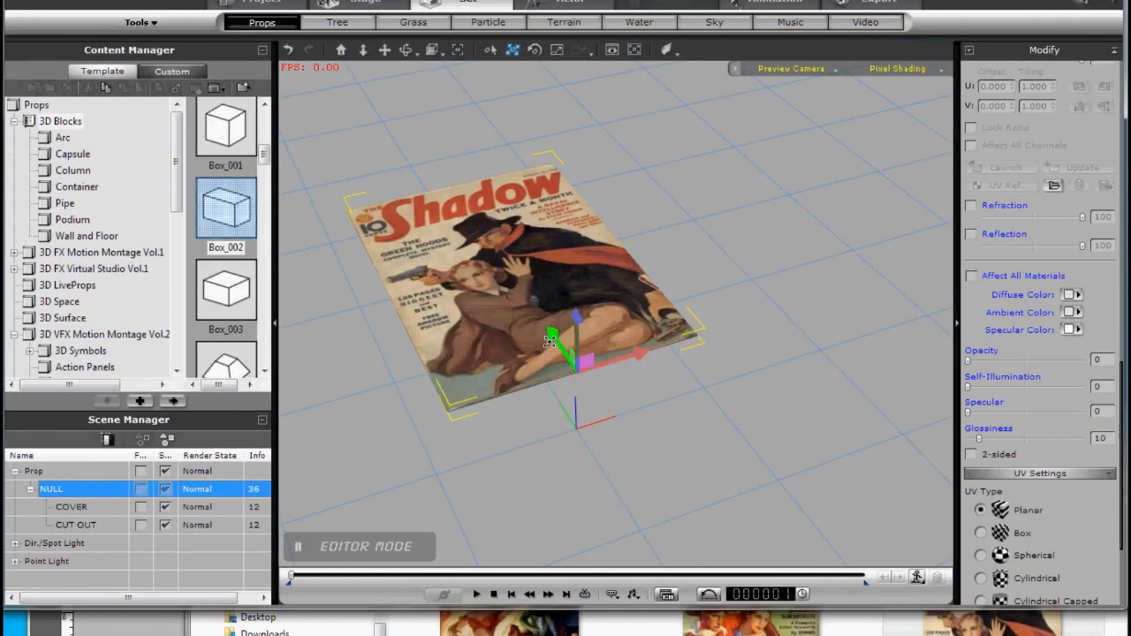
Step: Play and stop the five-cover scene repeatedly to review the row of pulp covers standing up
left_click(406, 427)
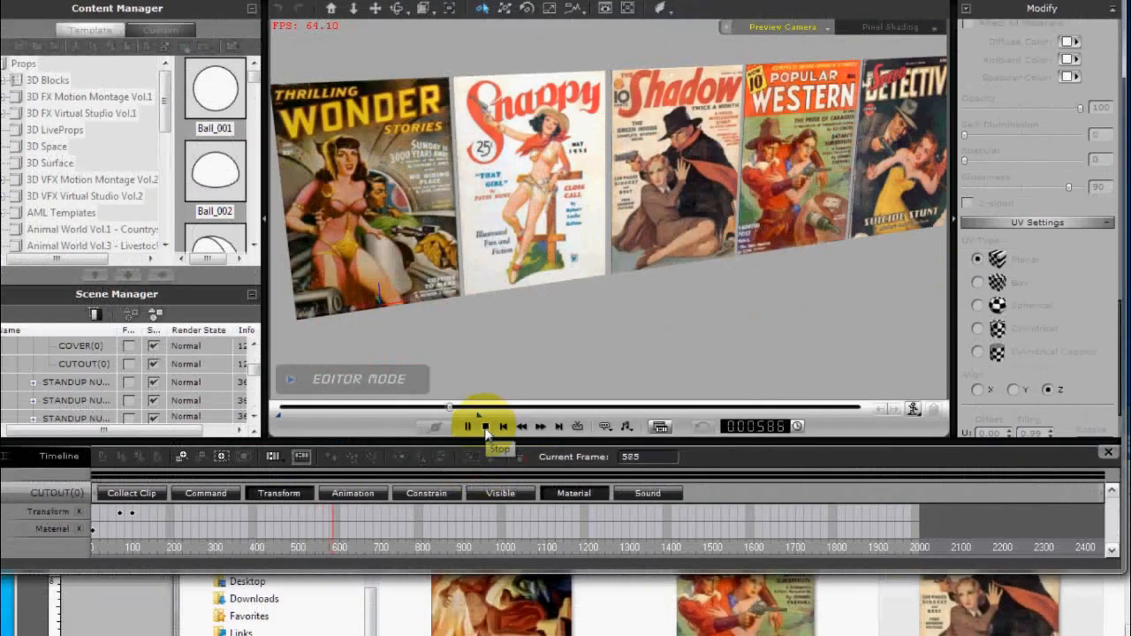
left_click(485, 489)
left_click(471, 426)
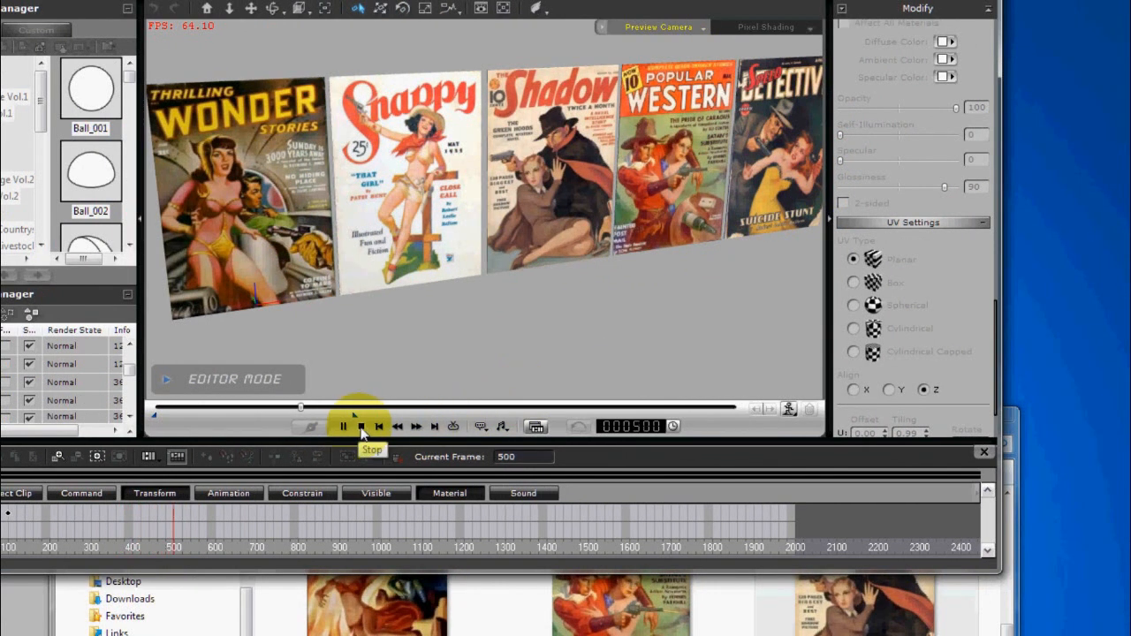
left_click(360, 428)
left_click(342, 427)
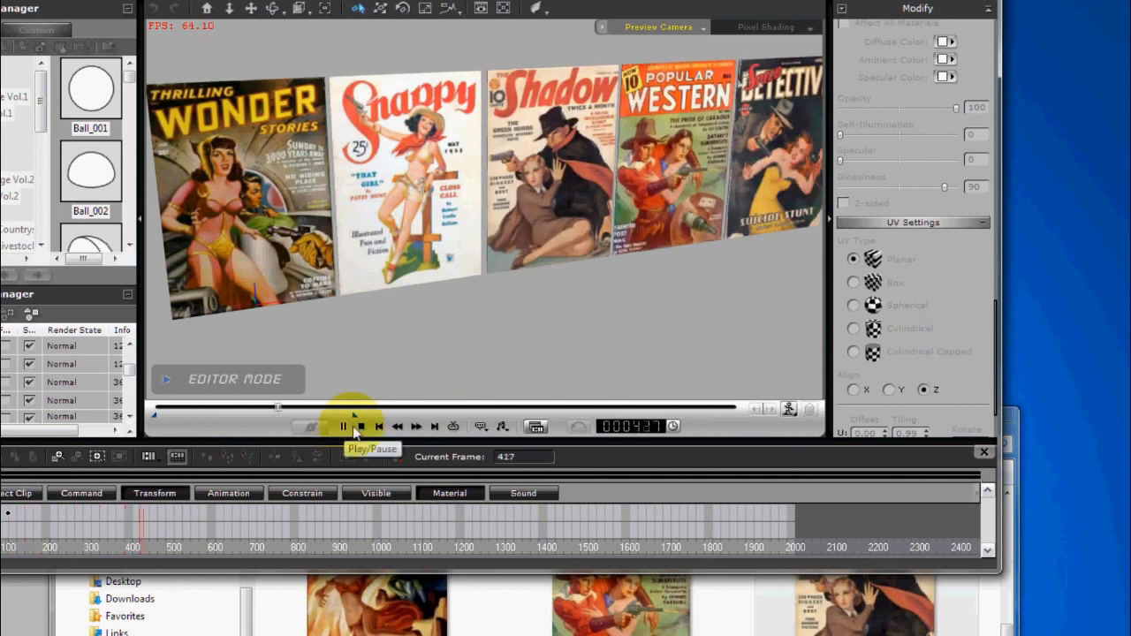
left_click(342, 426)
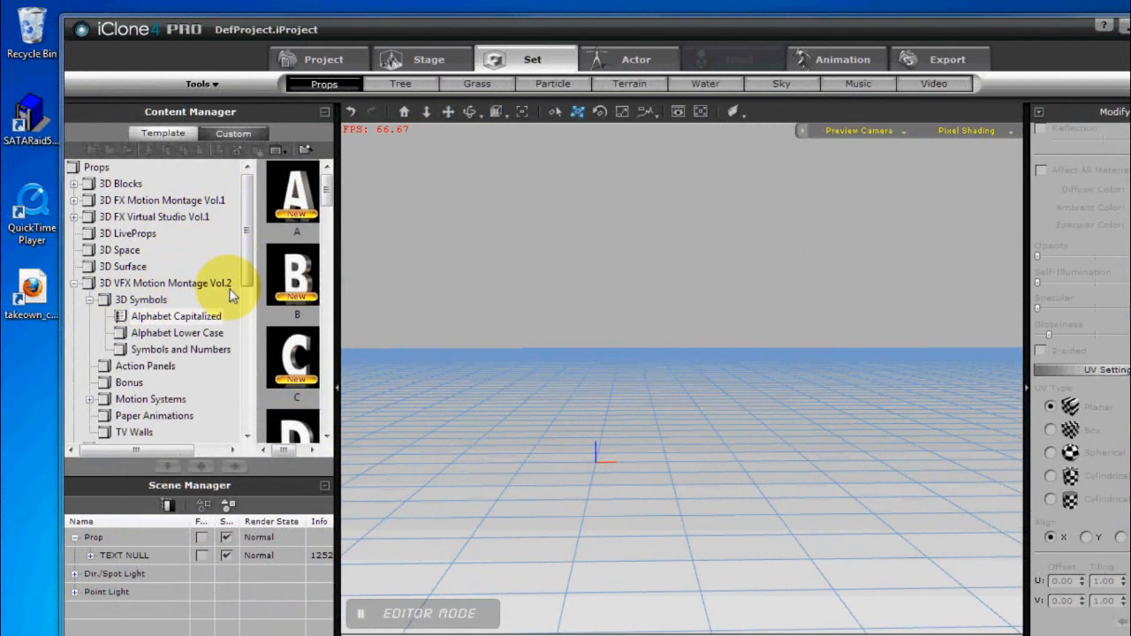
Step: Add the capital letter P from the Alphabet Capitalized set of 3D Symbols to the floor of the scene
left_click(162, 334)
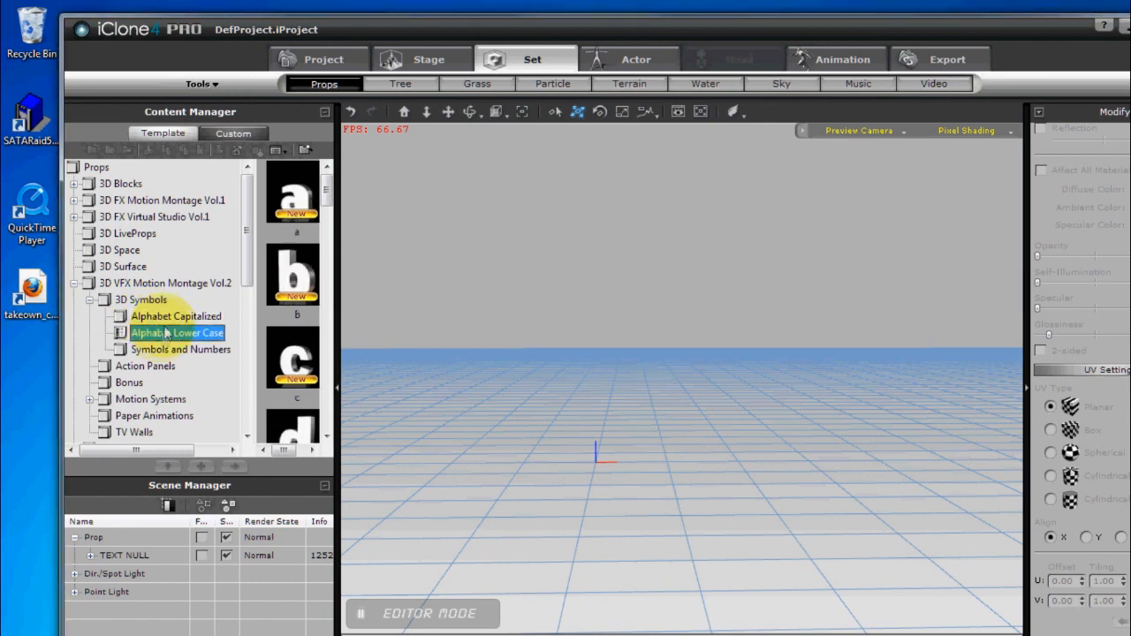
left_click(176, 317)
left_click_drag(330, 203, 599, 512)
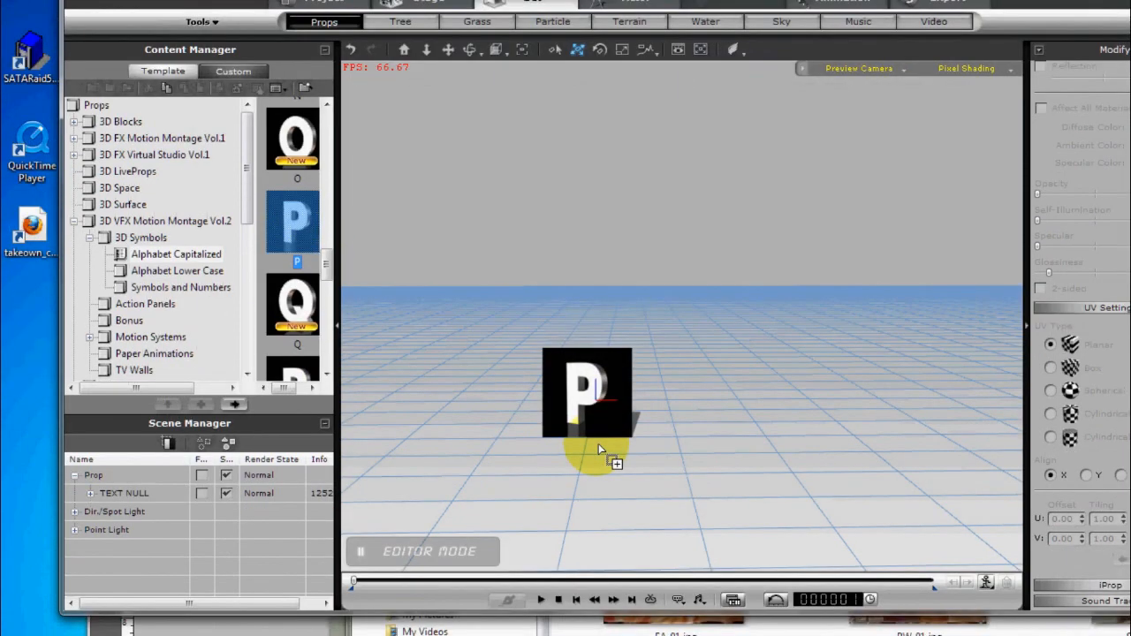
left_click_drag(598, 450, 602, 498)
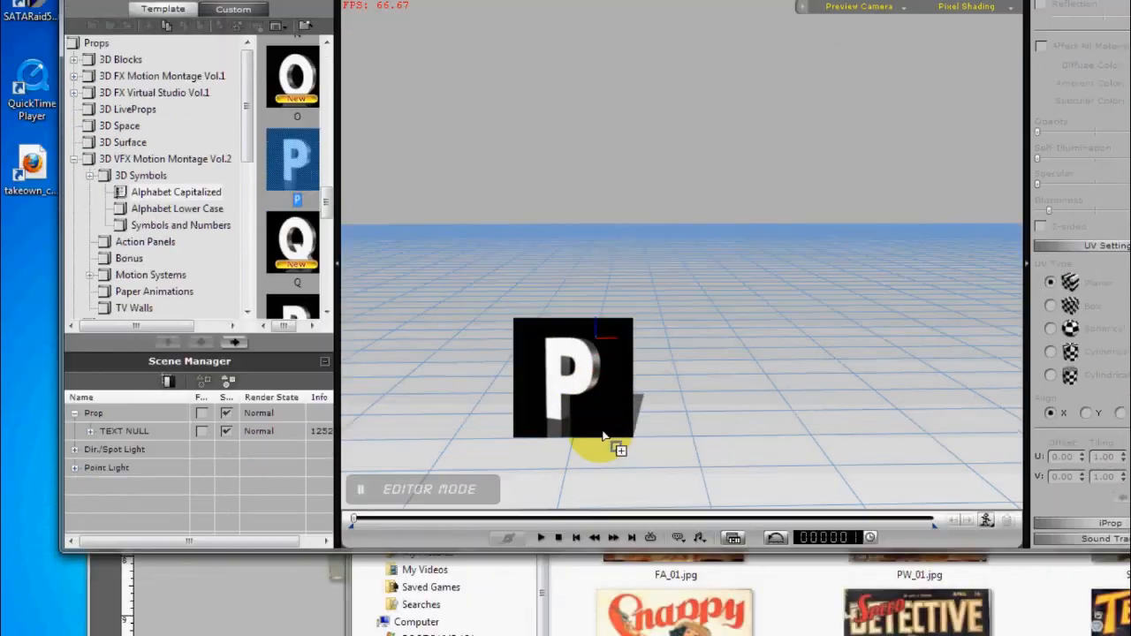
left_click_drag(610, 429, 598, 424)
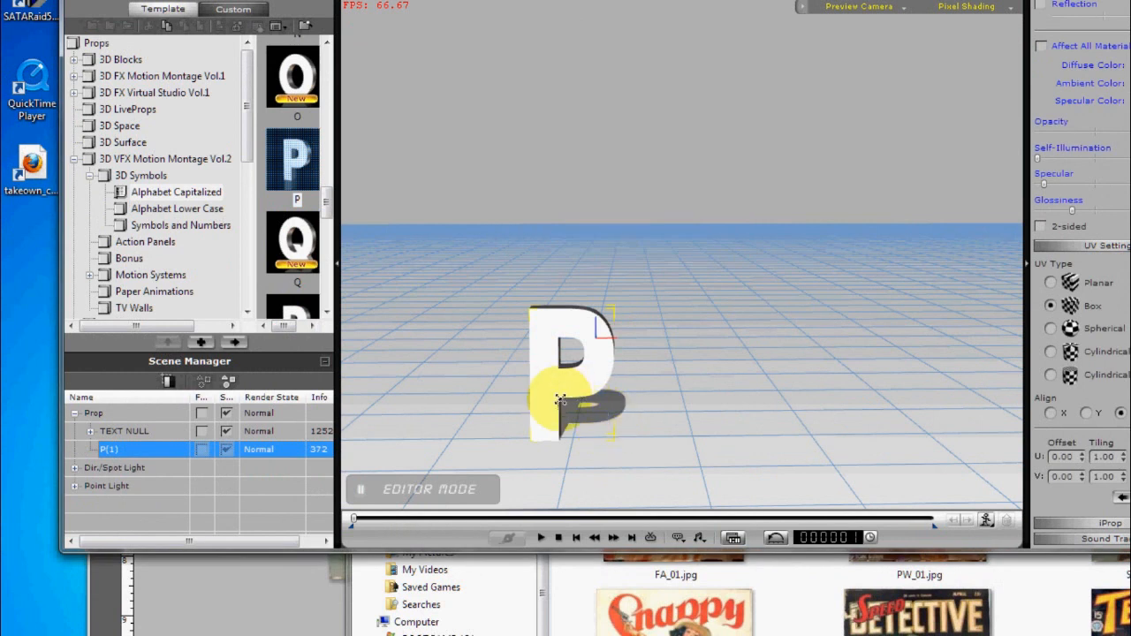
Step: Enlarge the letter P to more than twice its size and reposition it near the centre of the view
left_click_drag(547, 409, 609, 283)
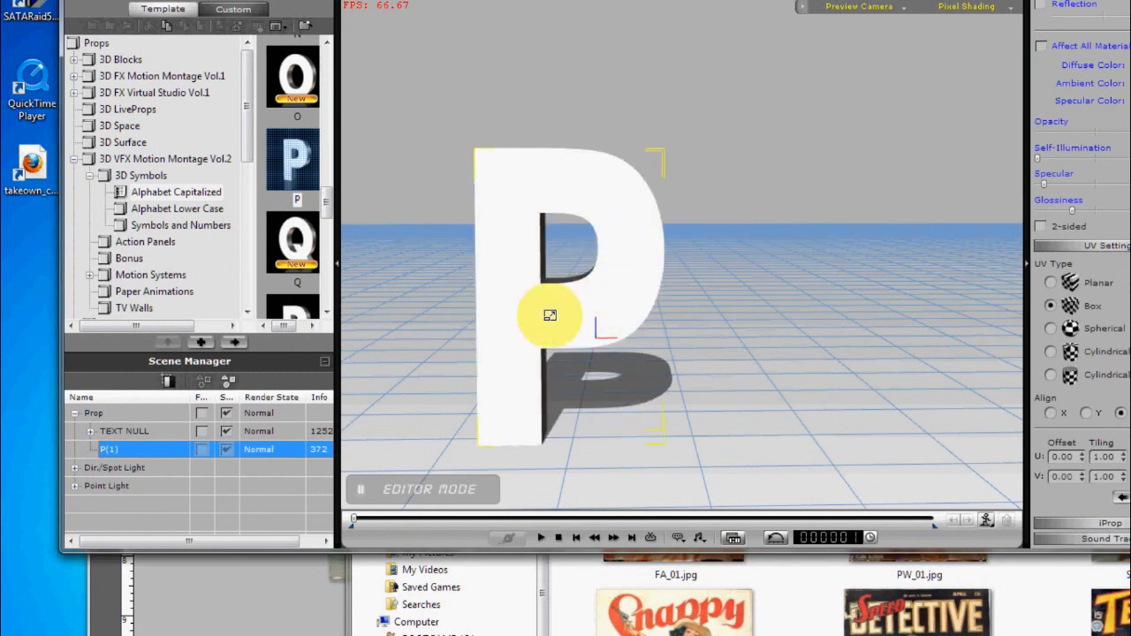
left_click_drag(542, 324, 641, 375)
right_click_drag(638, 351, 654, 327)
mouse_move(632, 322)
left_mouse_down()
mouse_move(727, 303)
mouse_move(631, 312)
left_mouse_up()
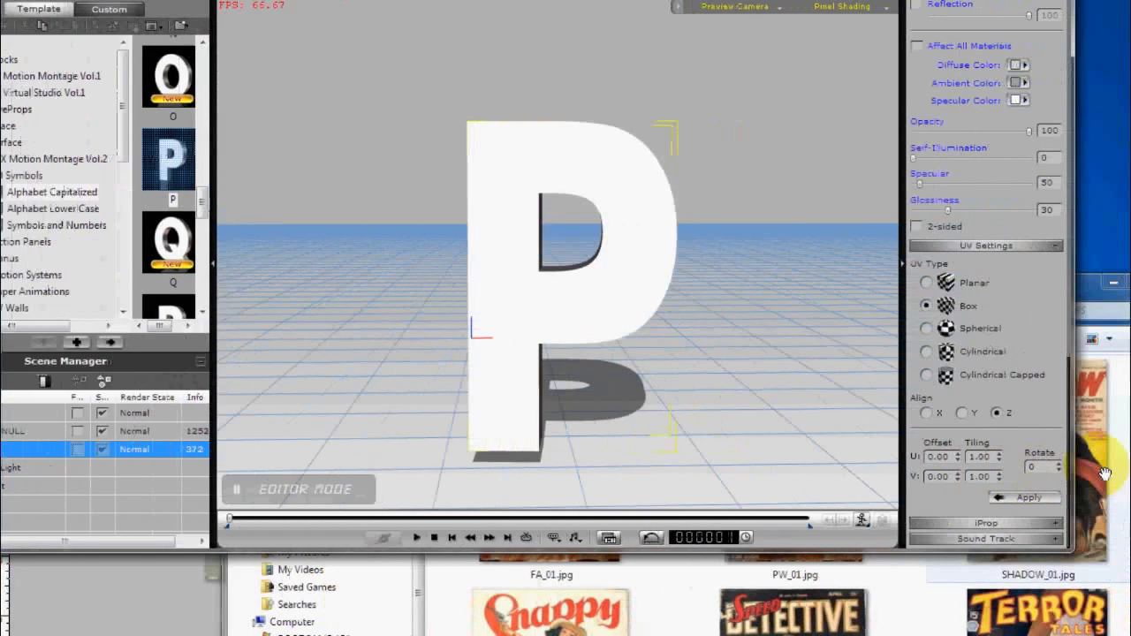
Step: Apply FA_01.jpg to the front of the letter P and change its UV mapping to Planar with Z alignment
left_click(990, 454)
left_click_drag(439, 442, 376, 191)
left_click(528, 235)
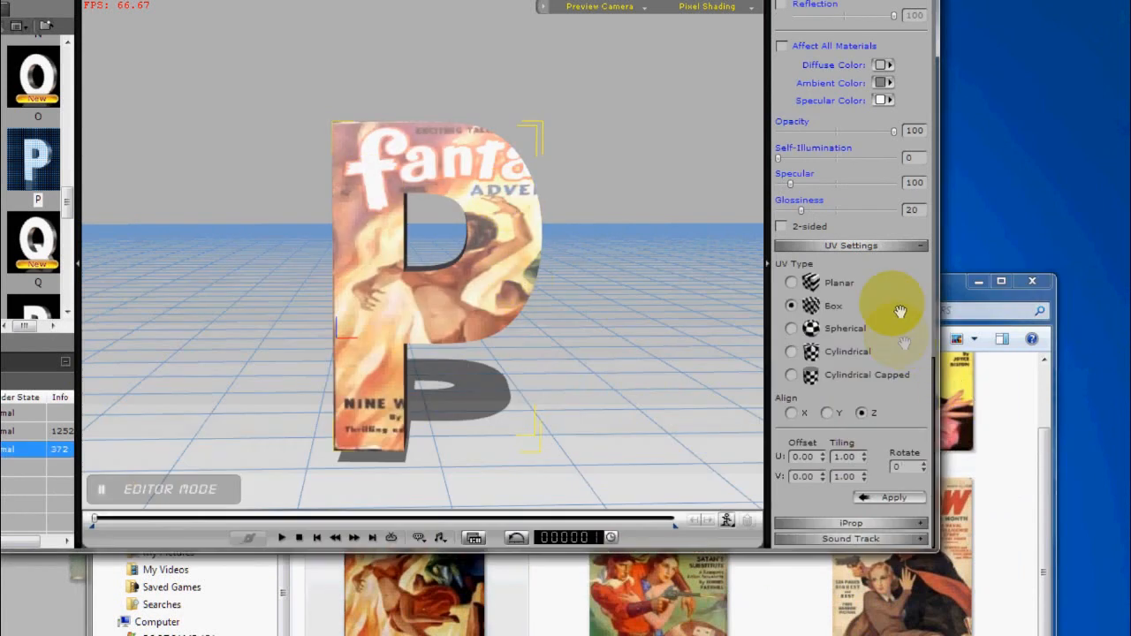
left_click(791, 282)
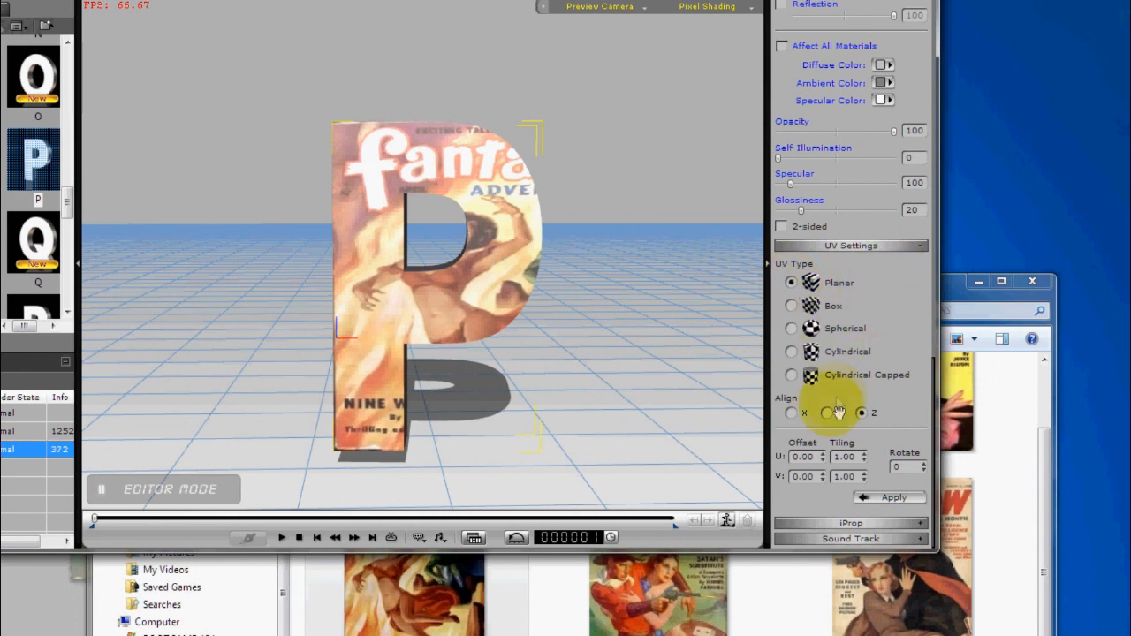
left_click(895, 498)
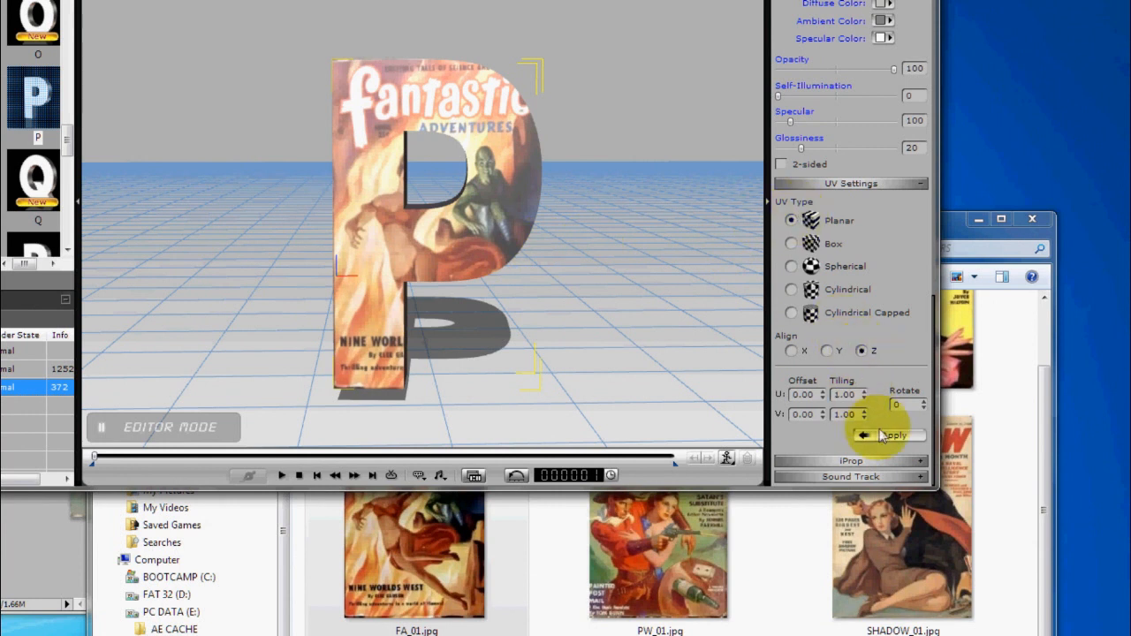
Step: Reduce the glare on the letter P's front material by setting Specular to 65 and Glossiness to 90
left_click_drag(435, 288, 424, 166)
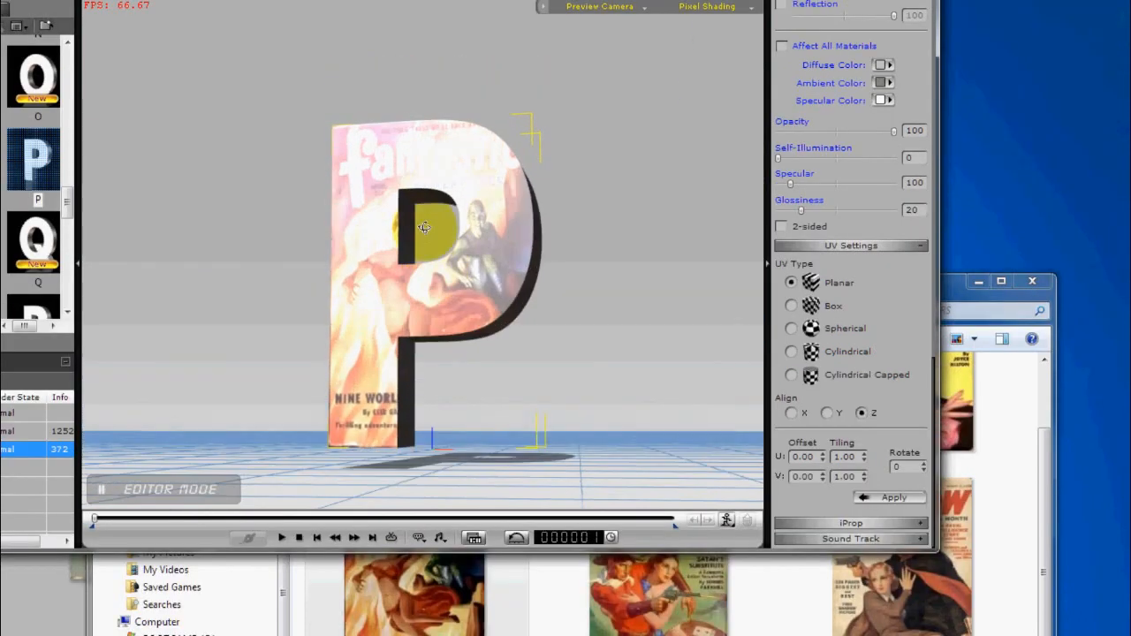
left_click_drag(425, 228, 728, 239)
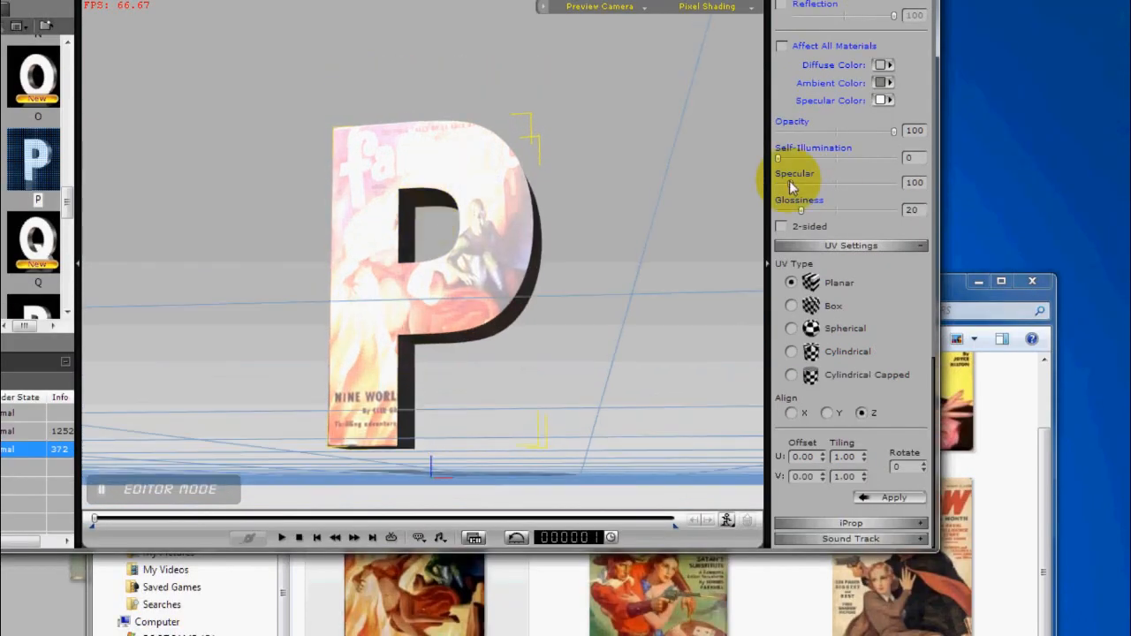
left_click_drag(791, 186, 867, 215)
left_click_drag(677, 225, 561, 243)
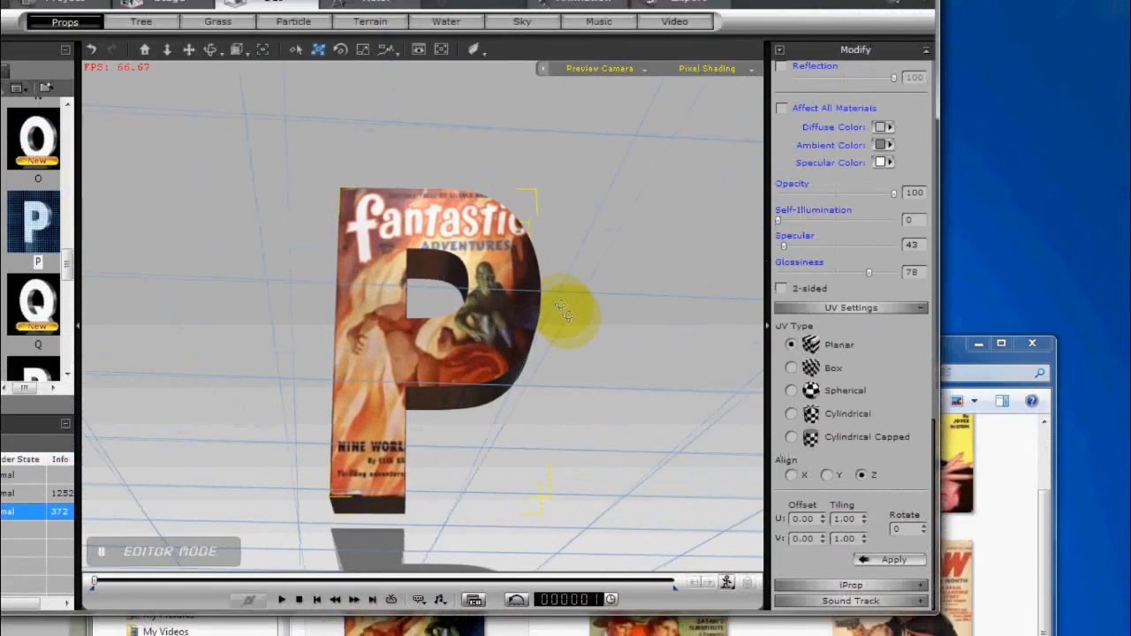
left_click_drag(560, 306, 568, 316)
left_click_drag(784, 244, 786, 246)
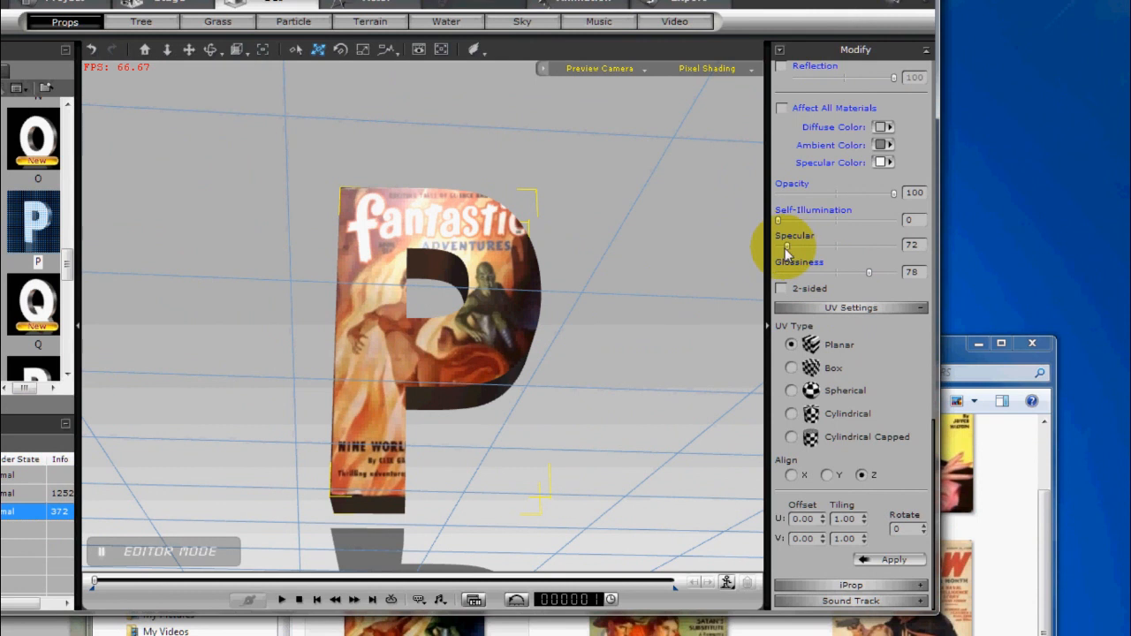
middle_click_drag(537, 287, 622, 304)
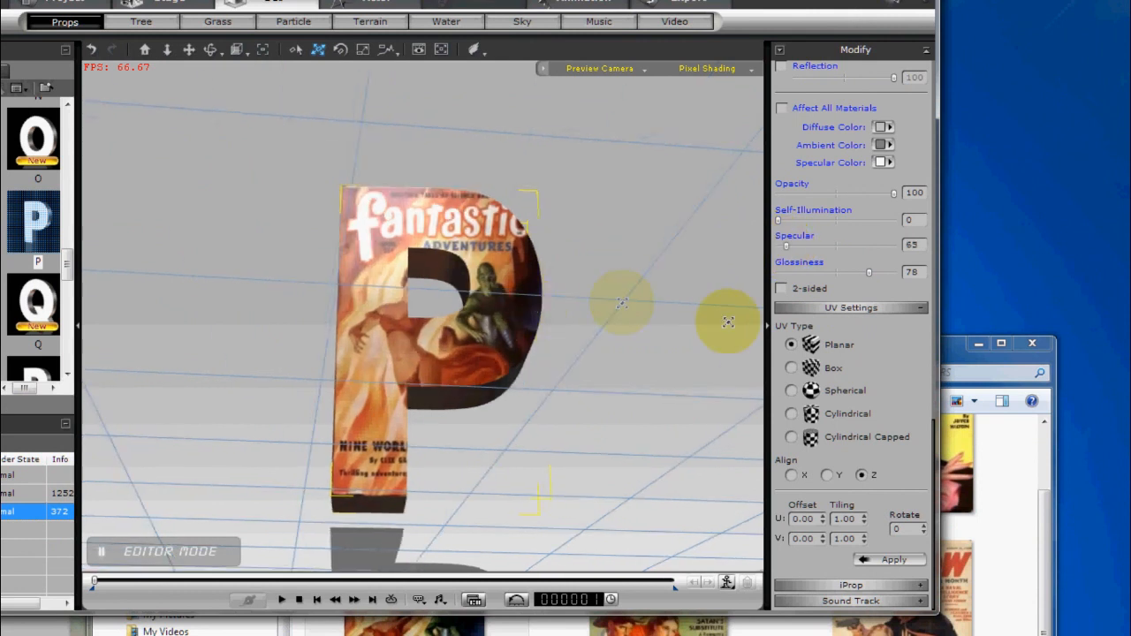
middle_click_drag(515, 331, 466, 317)
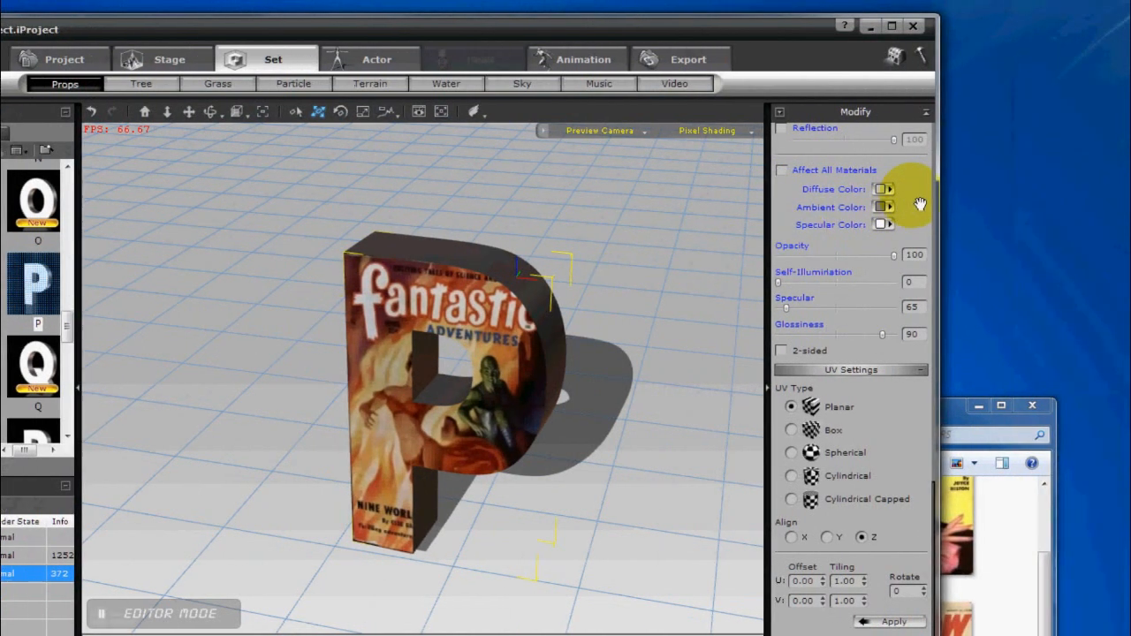
Step: Pick the letter P's Side material and give it the green-myst-top glow texture with Strength 35
left_click_drag(981, 203, 965, 525)
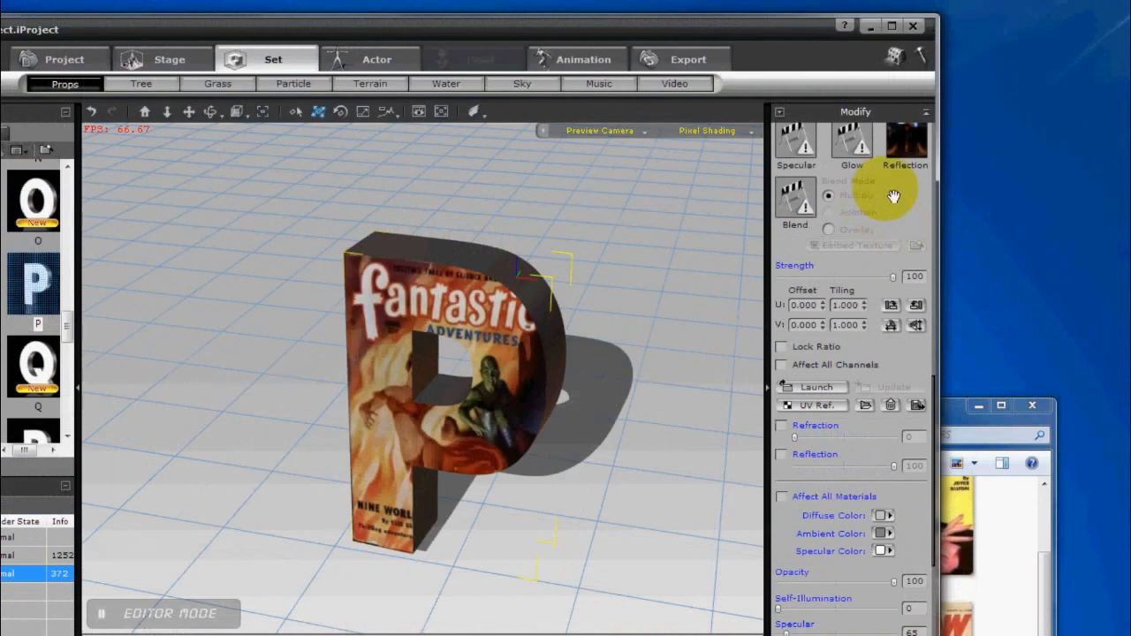
left_click_drag(894, 196, 887, 400)
left_click(890, 172)
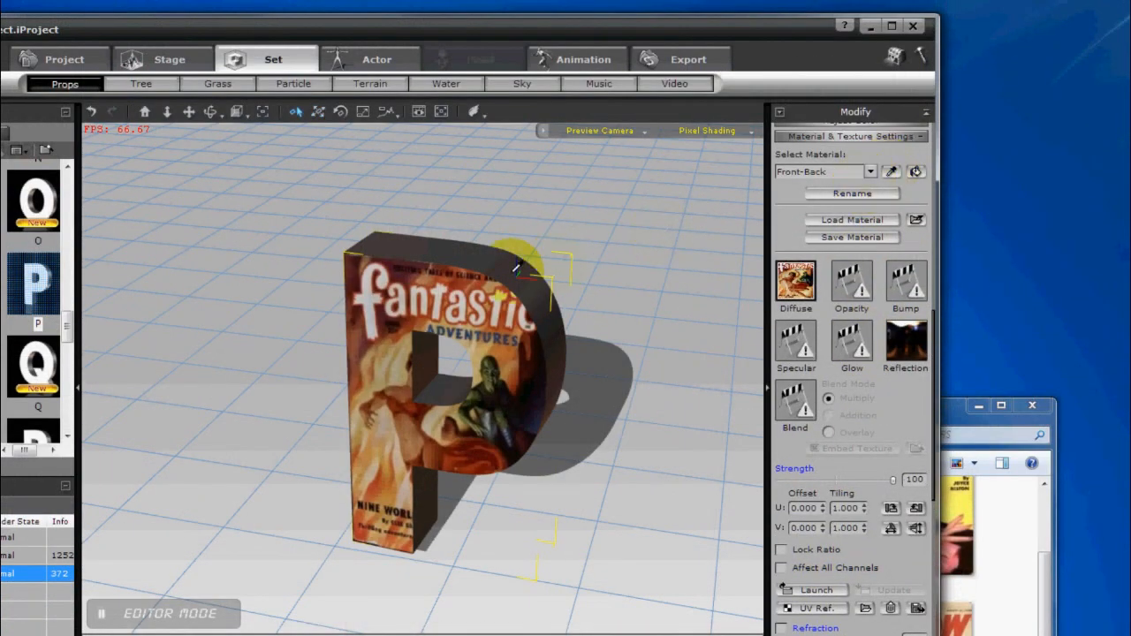
left_click(905, 351)
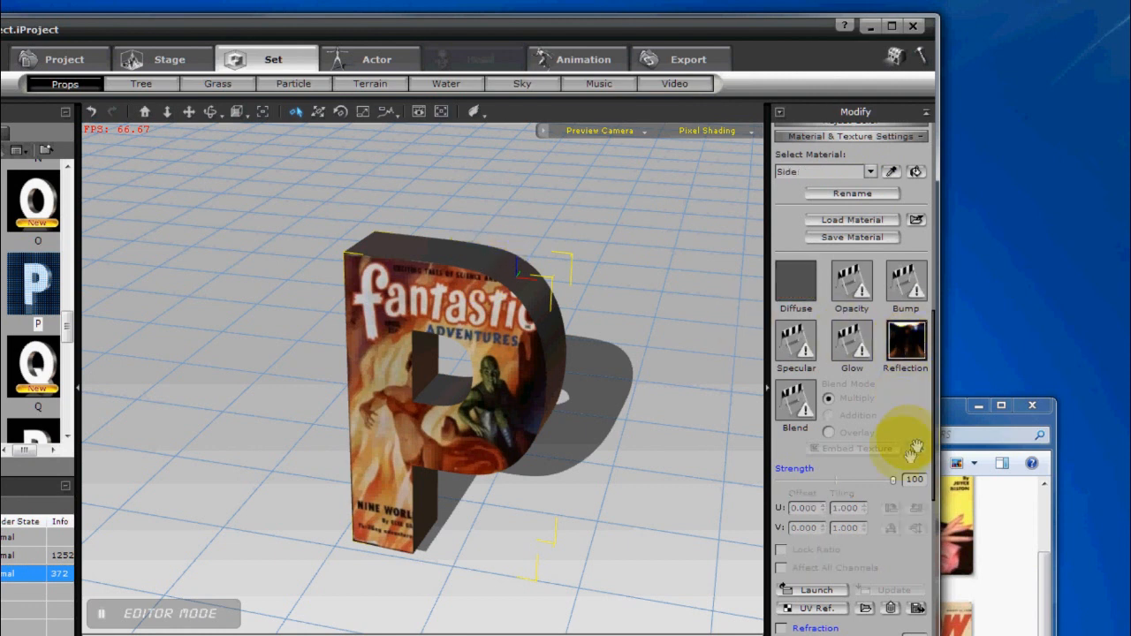
double_click(848, 352)
left_click_drag(565, 200, 582, 292)
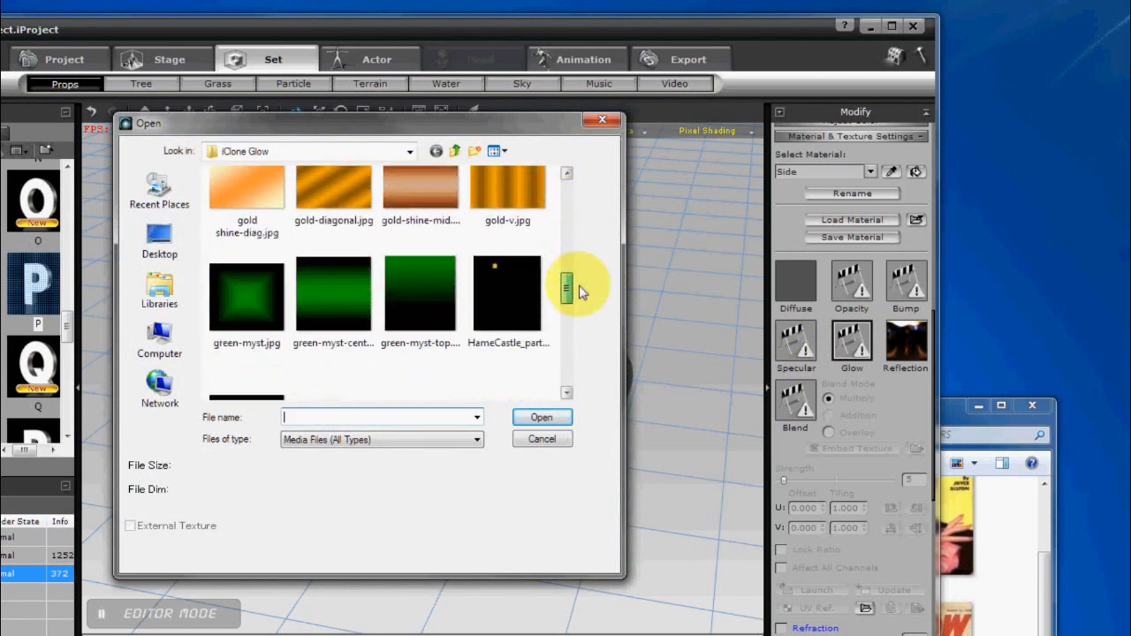
double_click(442, 296)
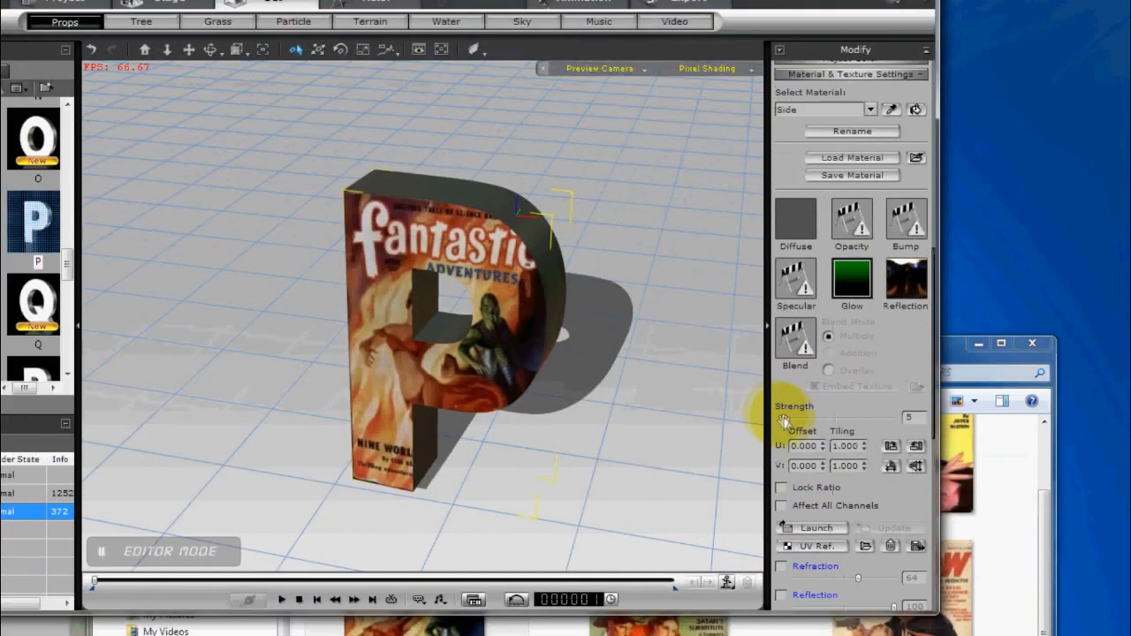
left_click_drag(783, 480, 821, 482)
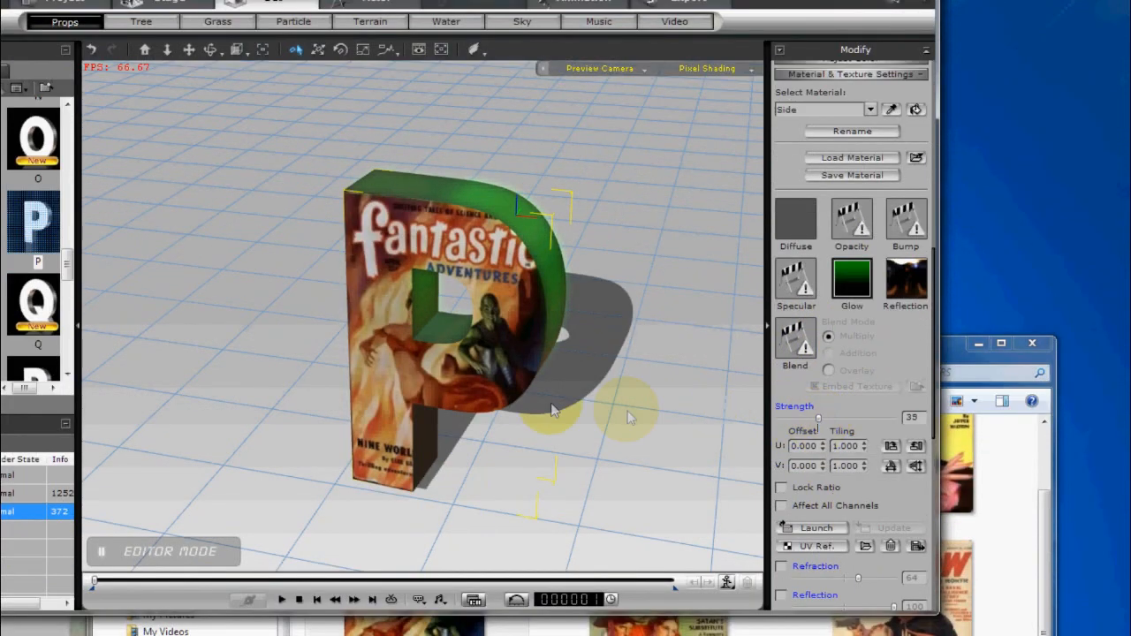
Step: Inspect the image-textured PULP title letters and their gold sides from a low front view
right_click_drag(529, 405, 517, 337)
right_click_drag(555, 302, 583, 302)
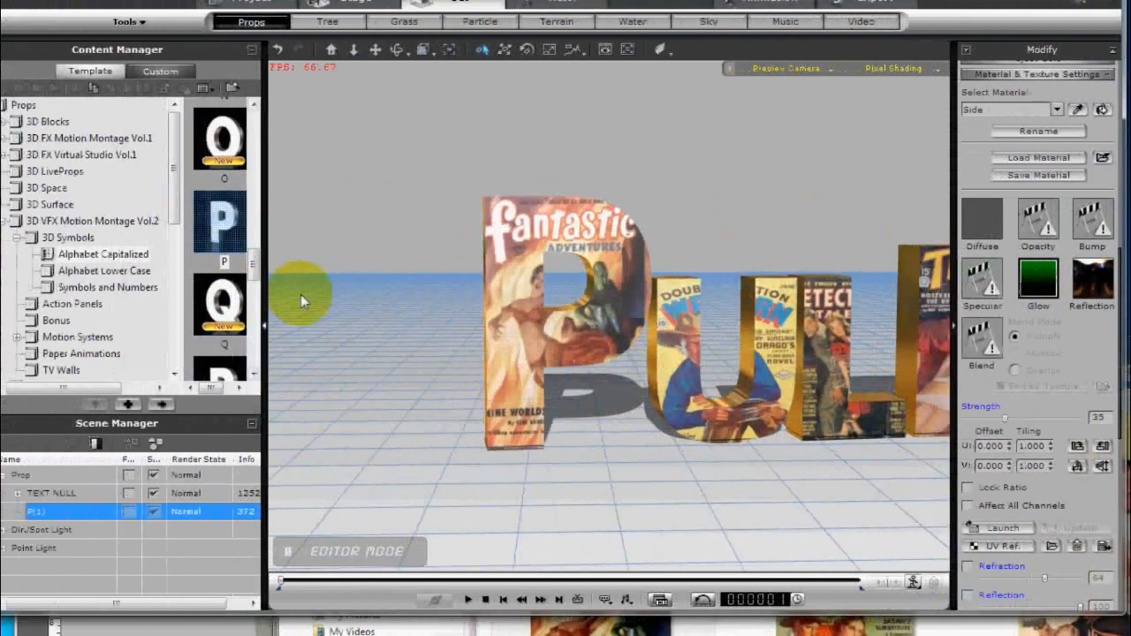
right_click_drag(301, 295, 649, 417)
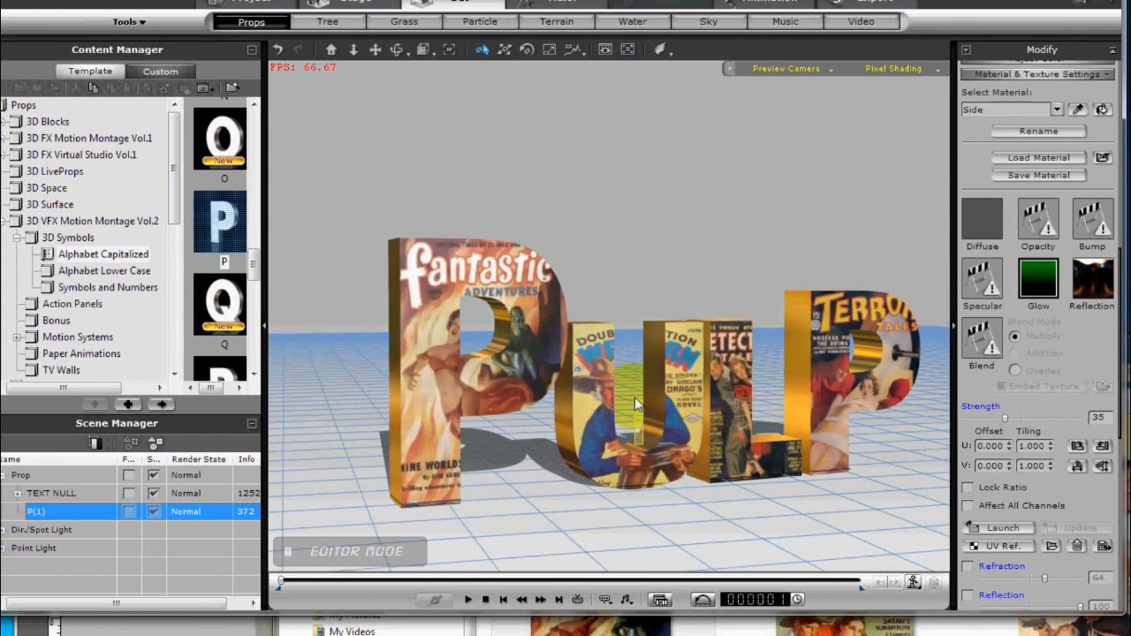
left_click(616, 390)
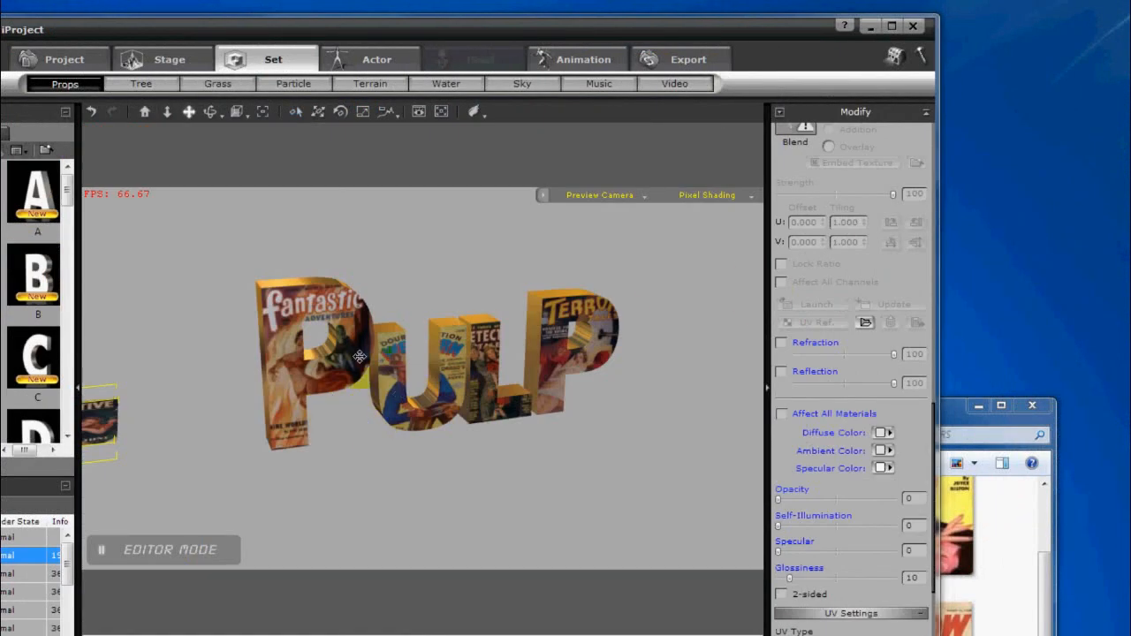
Step: Reveal the MASTER NULL box beside the row of pulp covers by raising its opacity to 100
left_click_drag(313, 439, 509, 449)
left_click_drag(388, 442, 632, 413)
left_click_drag(437, 440, 505, 434)
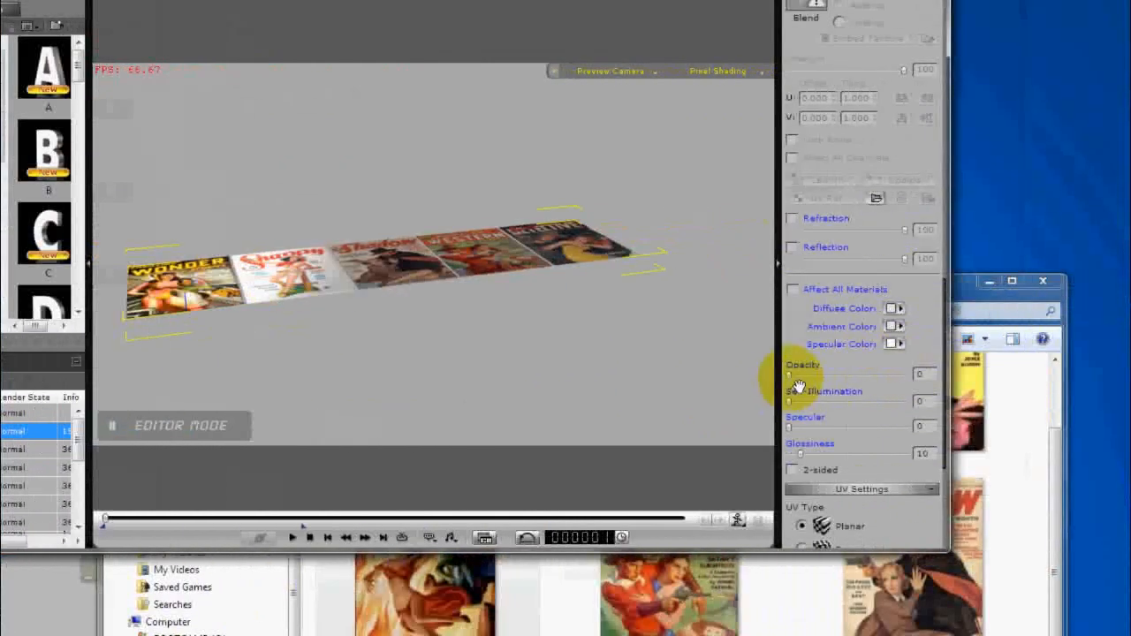
left_click_drag(789, 376, 961, 386)
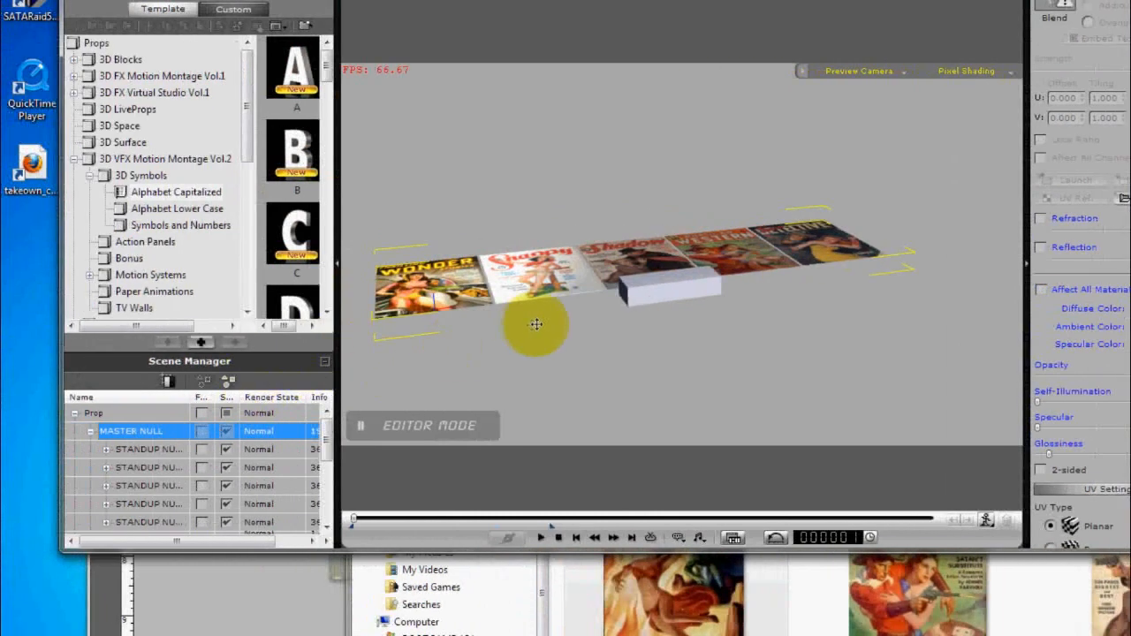
mouse_move(657, 310)
left_mouse_down()
mouse_move(606, 310)
mouse_move(691, 316)
mouse_move(646, 321)
mouse_move(669, 328)
left_mouse_up()
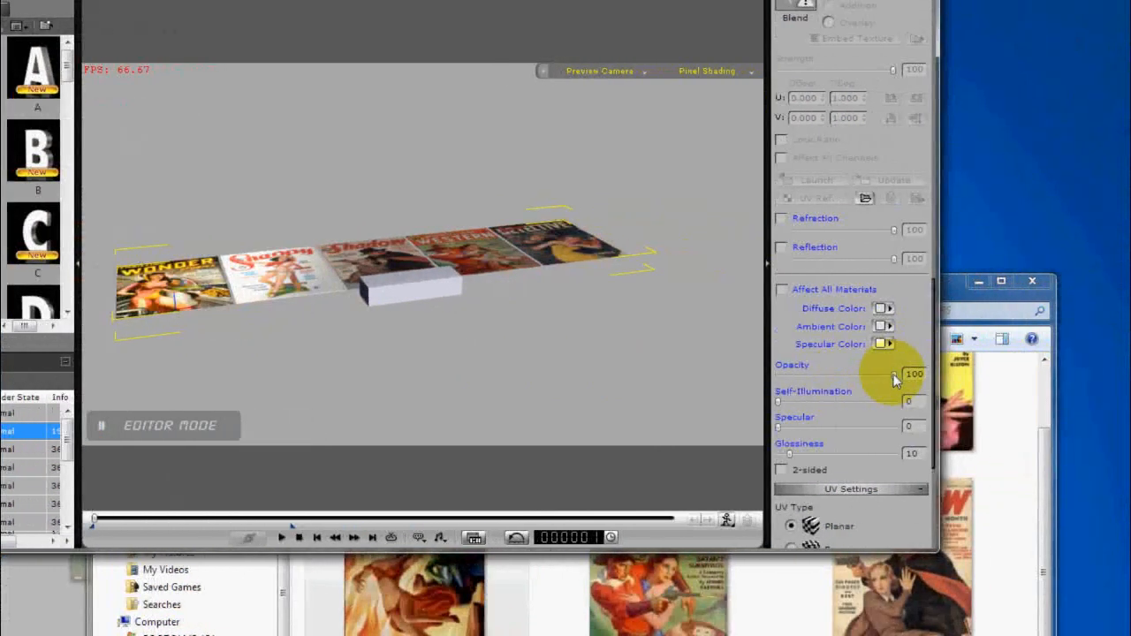
Step: Unhide the GOLDEN AGE title prop in the scene
middle_click_drag(532, 268, 337, 303)
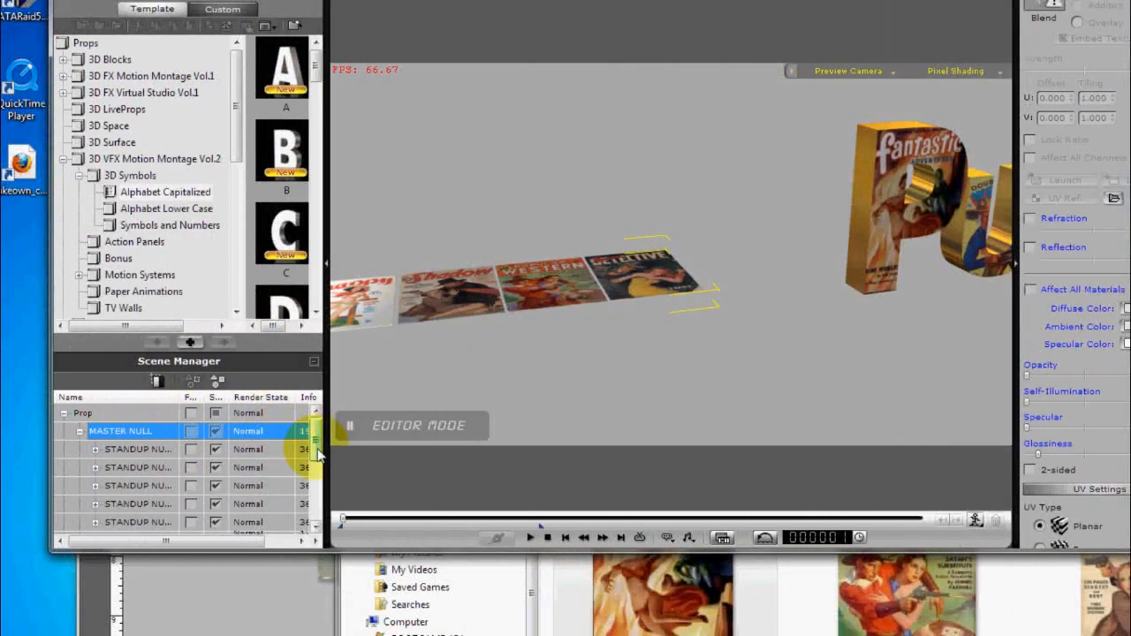
left_click_drag(316, 453, 316, 495)
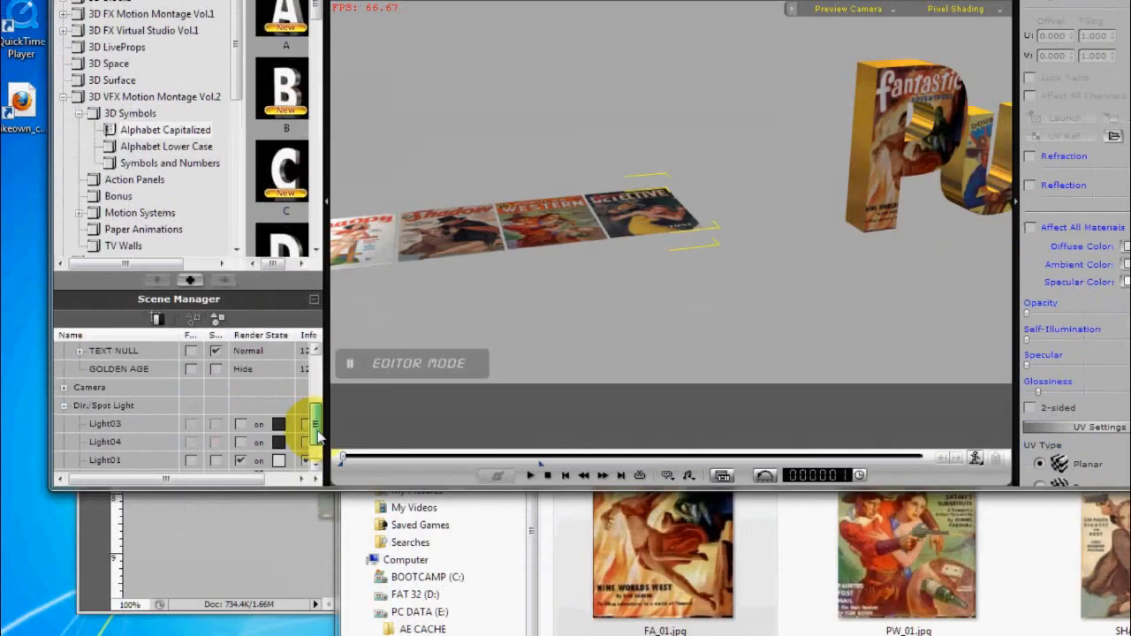
left_click_drag(318, 428, 316, 424)
left_click(206, 394)
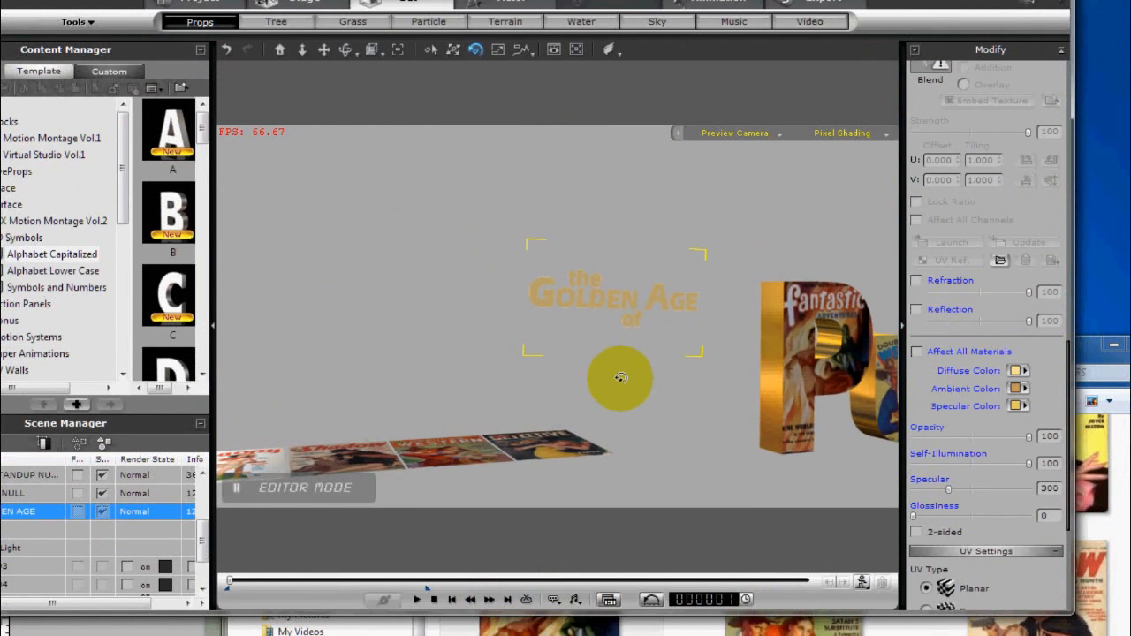
middle_click_drag(580, 374, 867, 328)
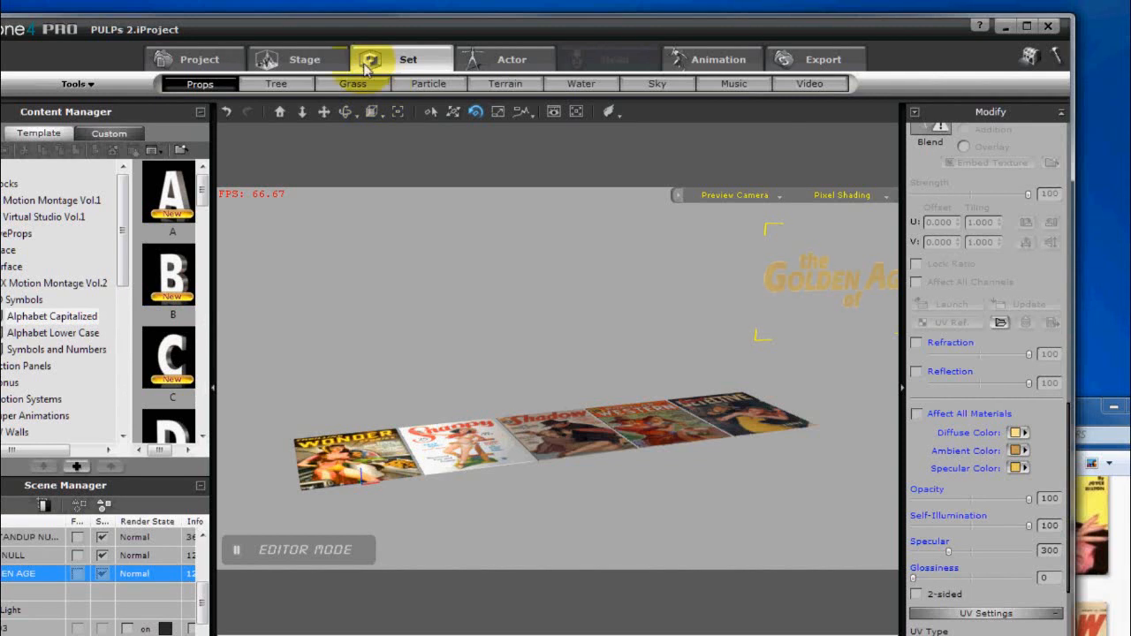
Step: Activate the red radial image as the scene's 2D background and review the covers and title letters against it
left_click(301, 62)
left_click(253, 83)
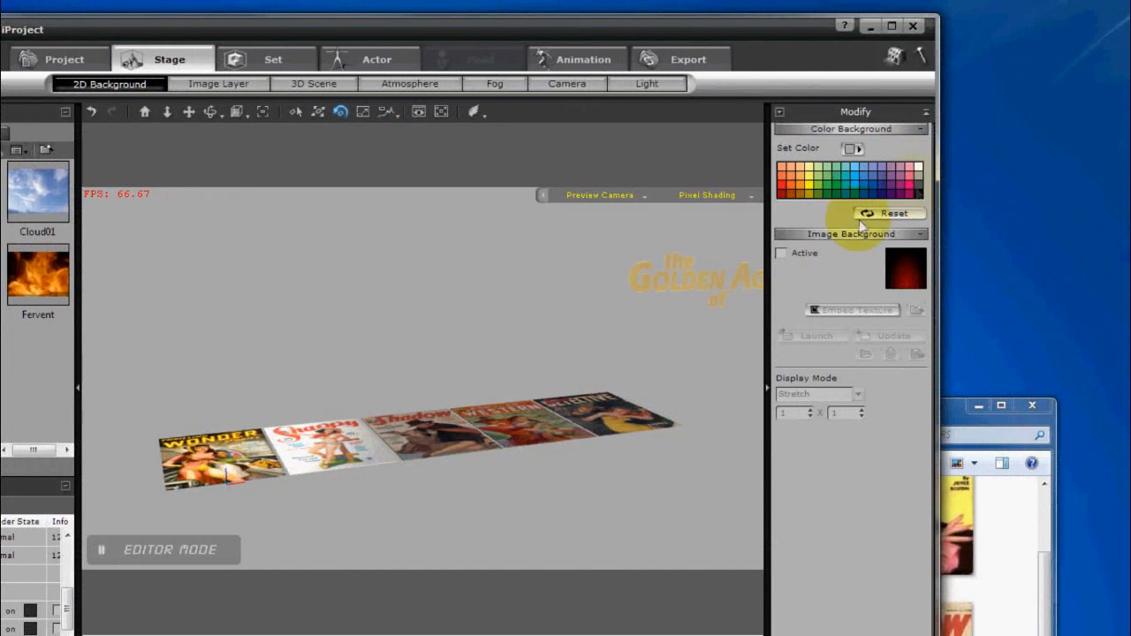
left_click(781, 254)
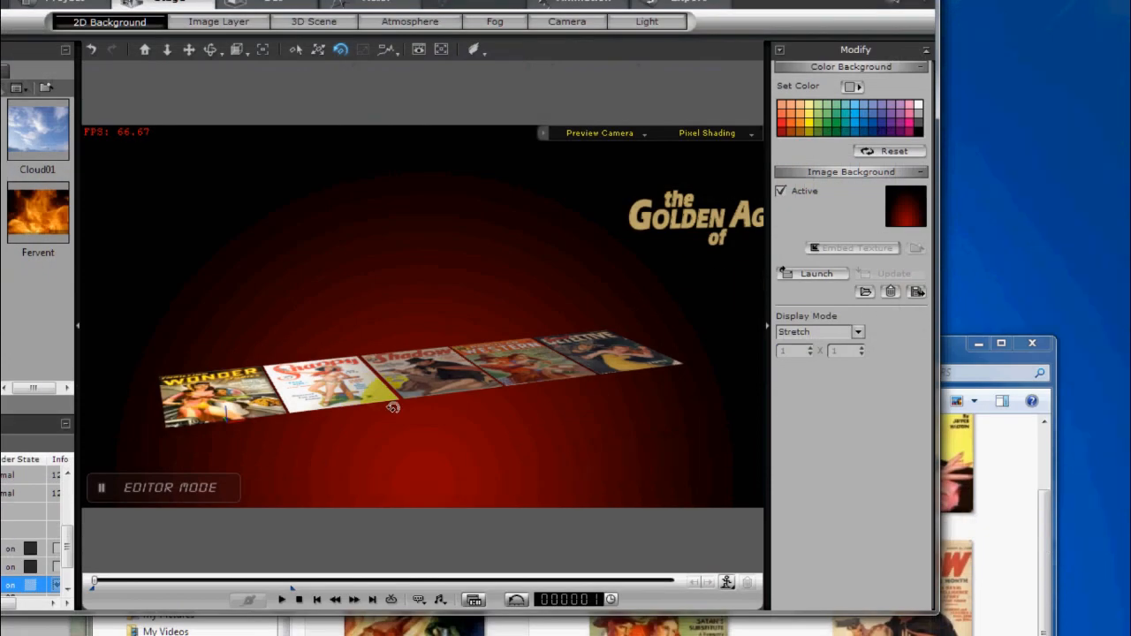
left_click_drag(393, 407, 493, 403)
middle_click_drag(644, 358, 380, 381)
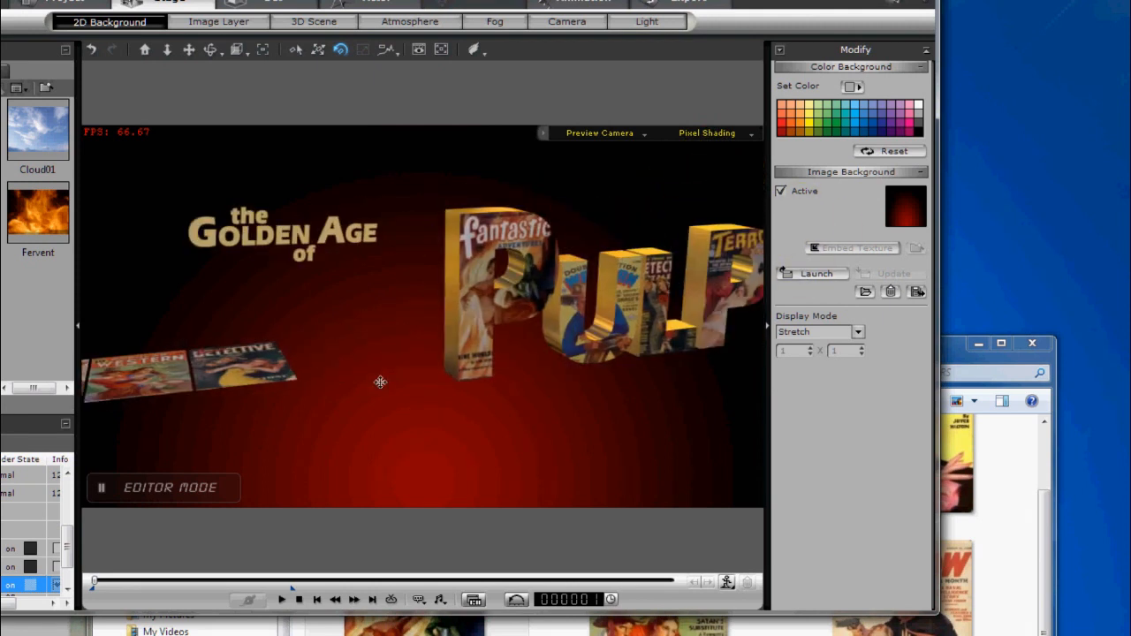
left_click_drag(373, 373, 431, 364)
left_click_drag(592, 294, 379, 397)
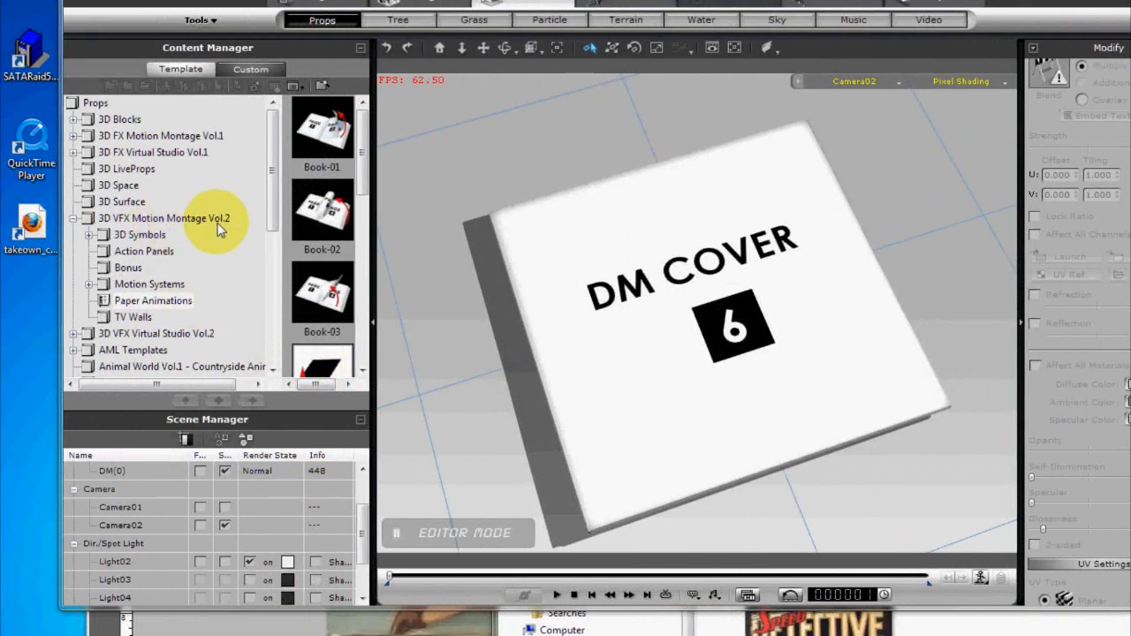
Step: Browse the Paper Animations props, perform the DM prop's unfolding animation and return it to the start
left_click(152, 301)
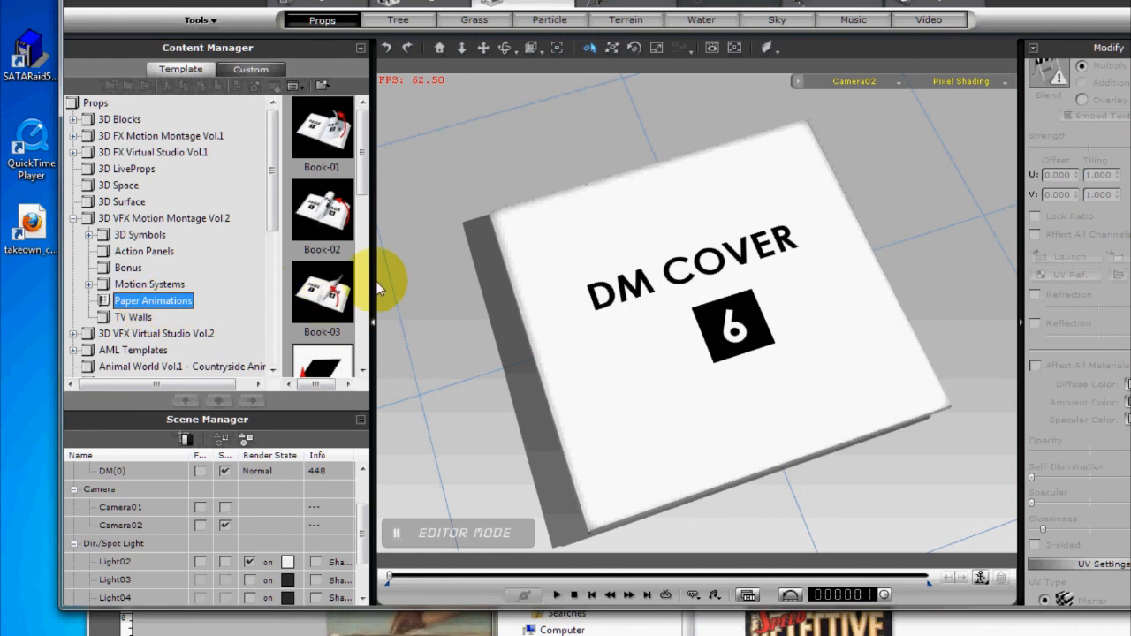
left_click_drag(363, 185, 363, 216)
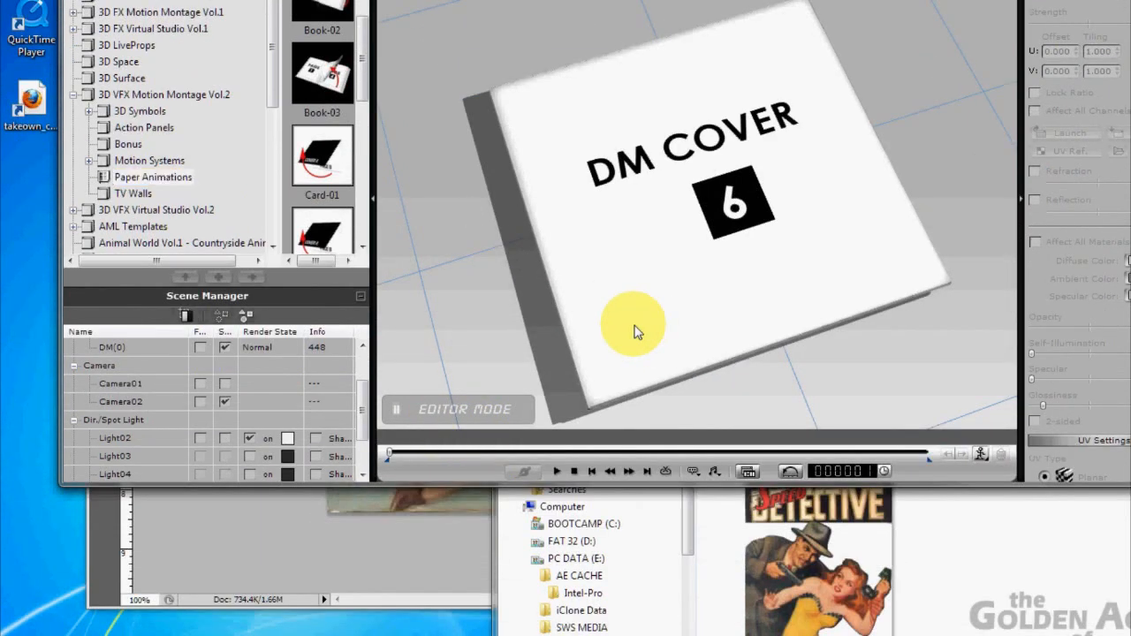
right_click(635, 326)
mouse_move(673, 319)
left_click(785, 321)
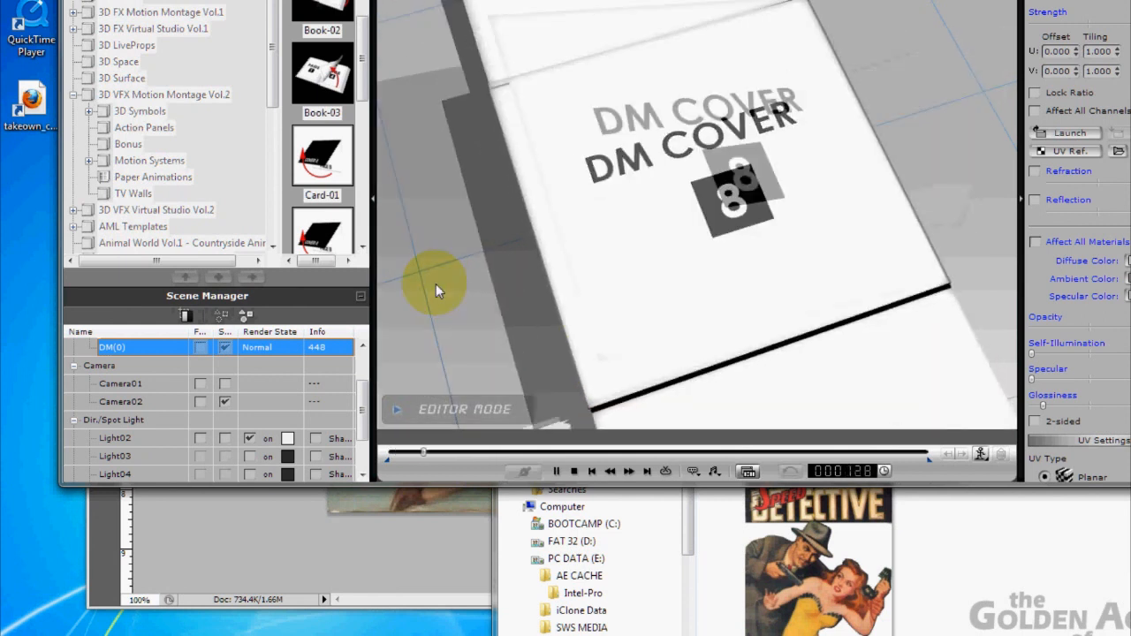
left_click(576, 472)
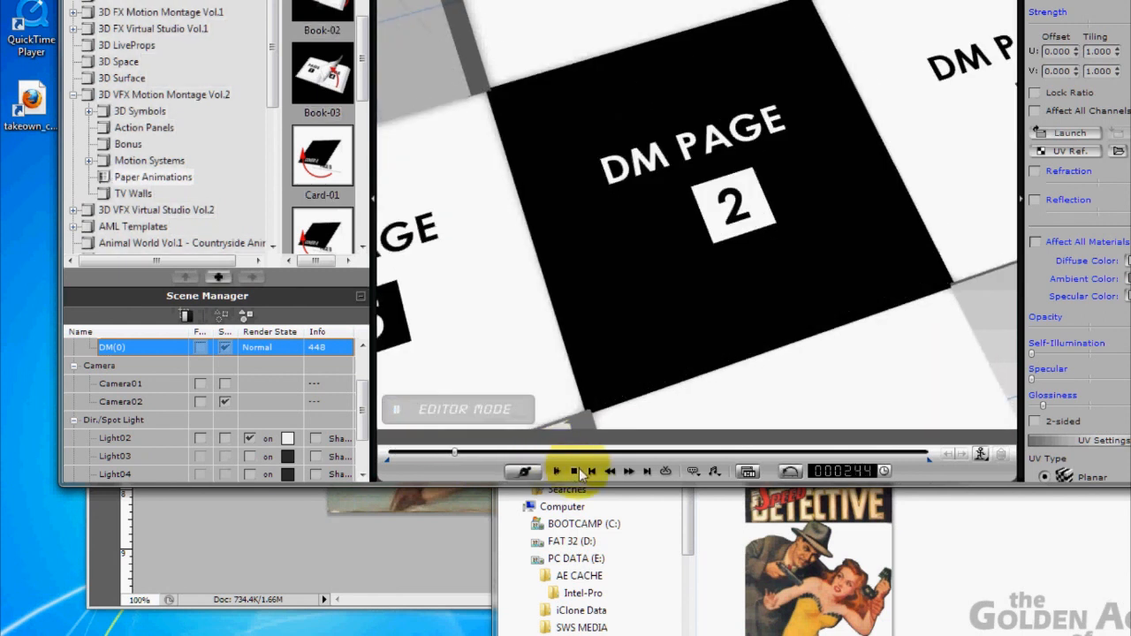
left_click(575, 472)
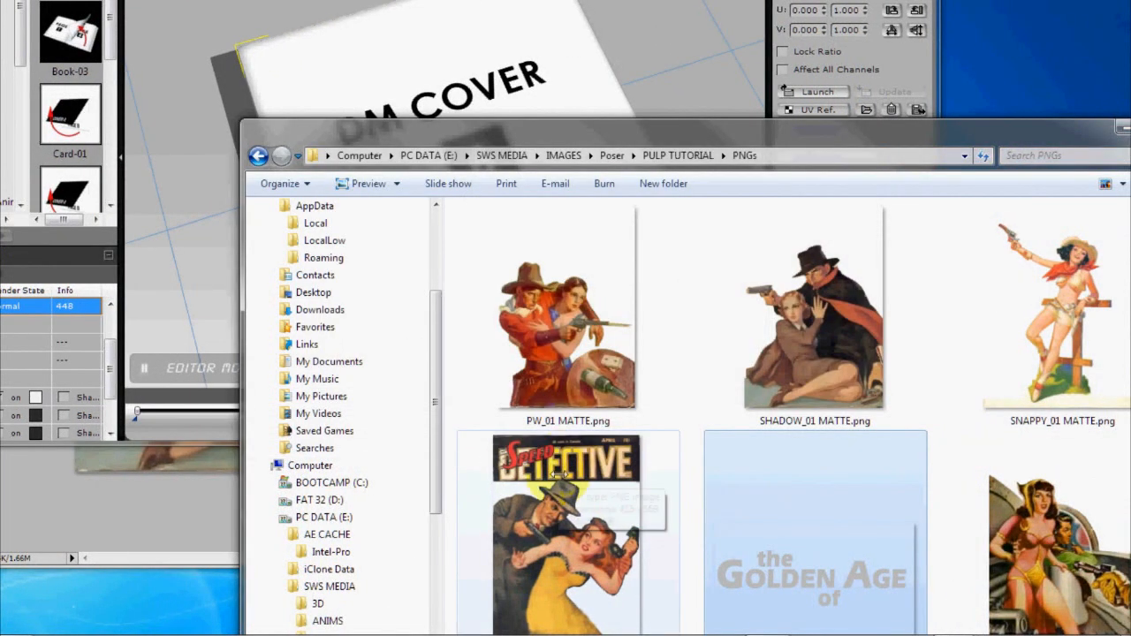
Step: Apply the Speed Detective image to DM Cover 6 and set its UV mapping to Planar with Z alignment
left_click(562, 464)
left_click_drag(562, 464, 493, 81)
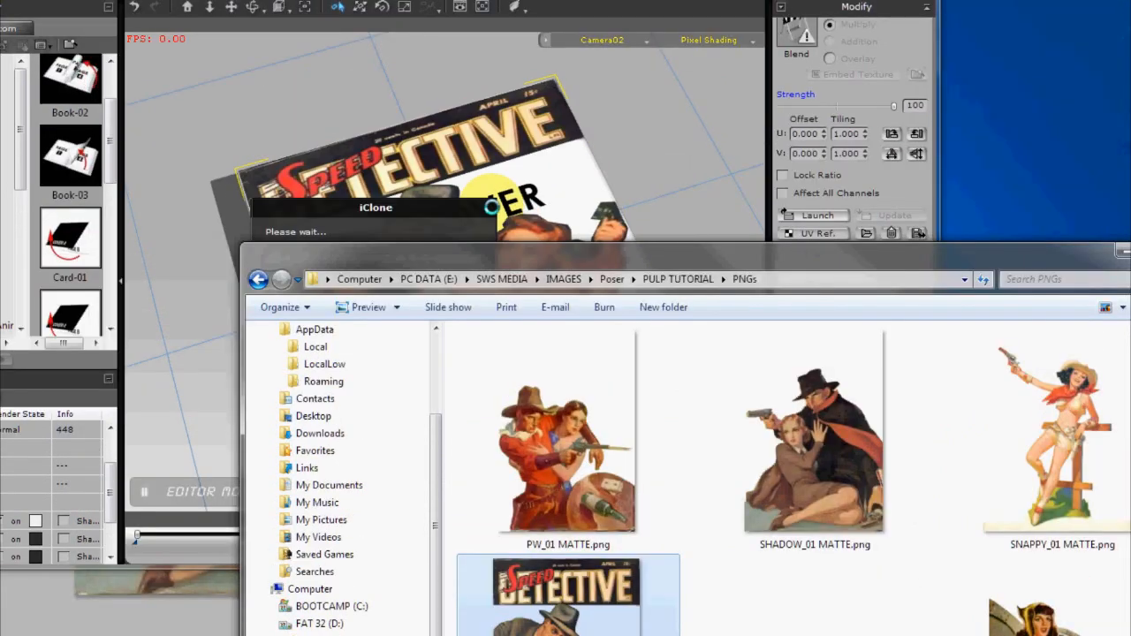
left_click(656, 186)
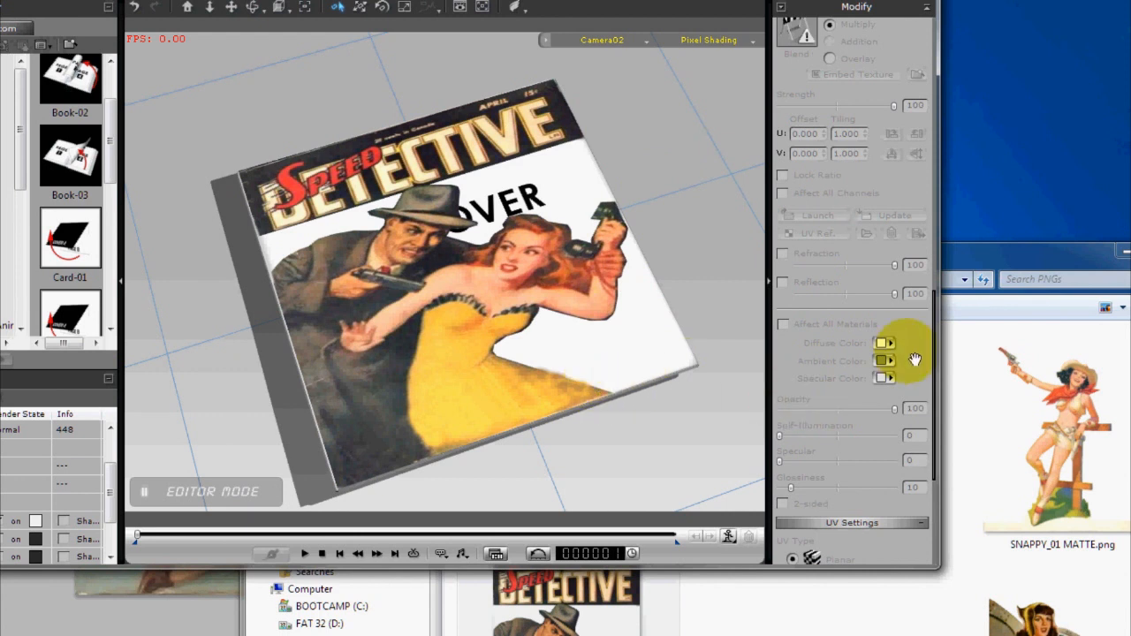
scroll(849, 454, "down", 5)
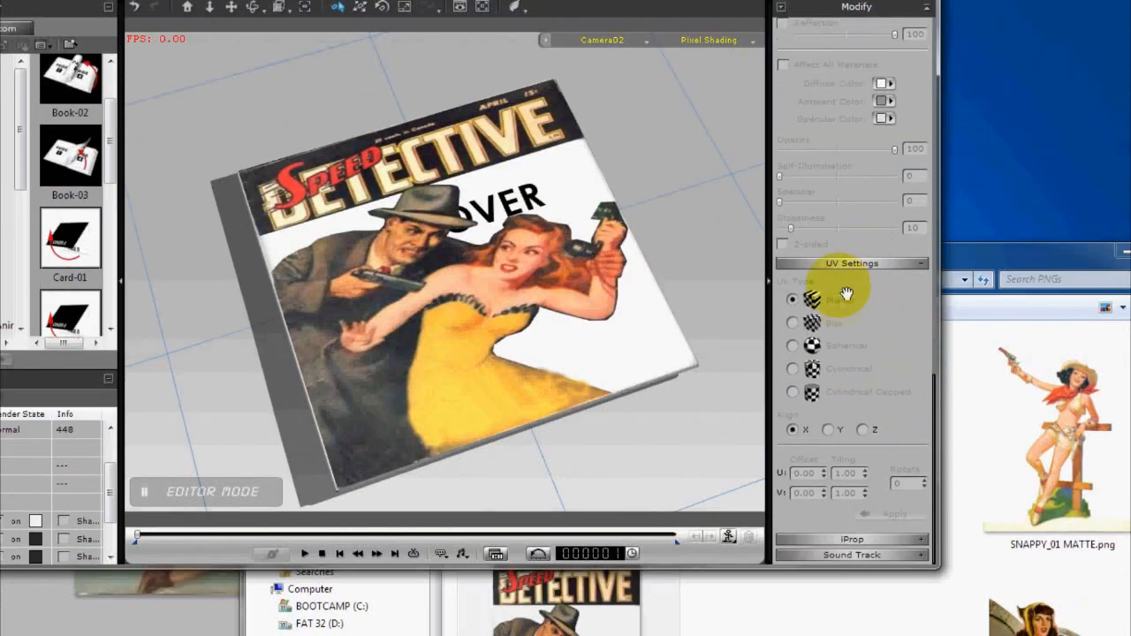
left_click(524, 294)
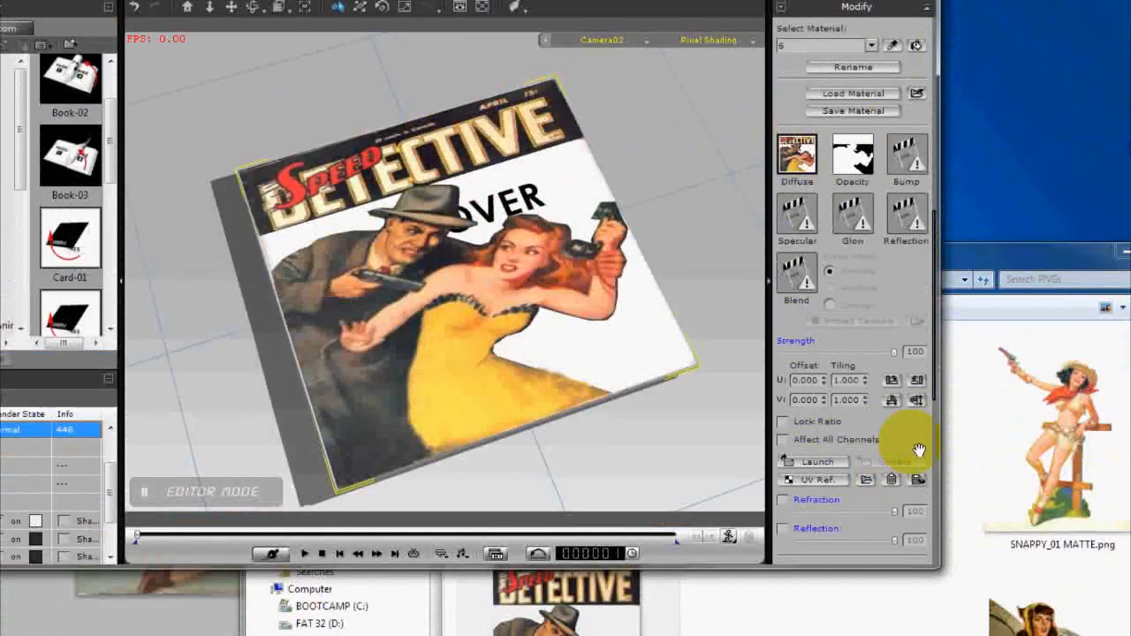
scroll(891, 480, "down", 10)
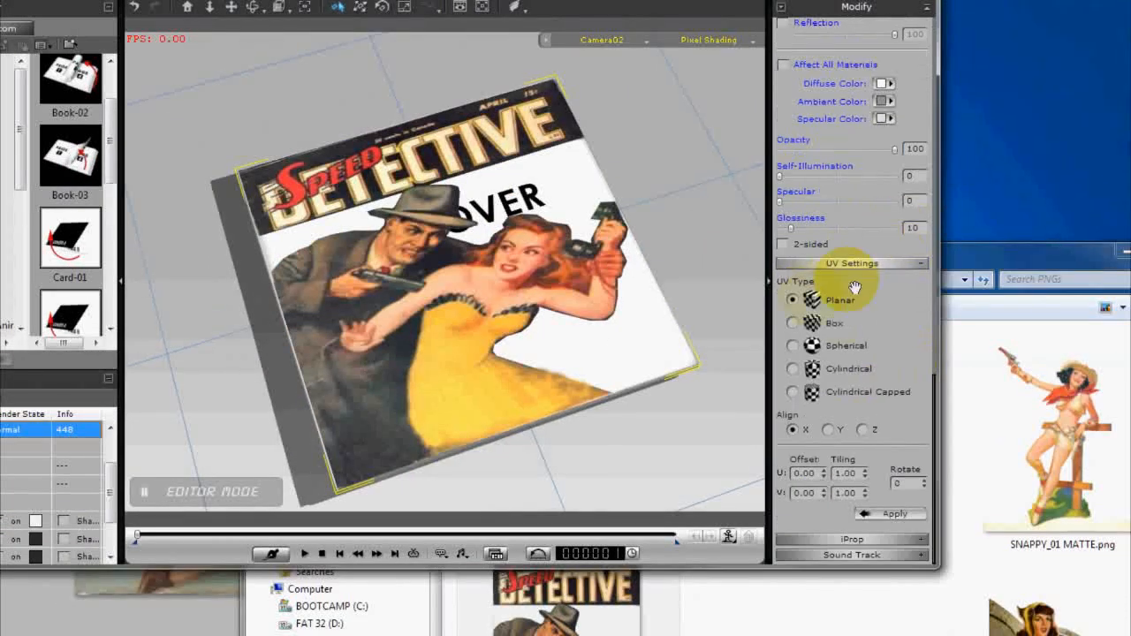
left_click(863, 429)
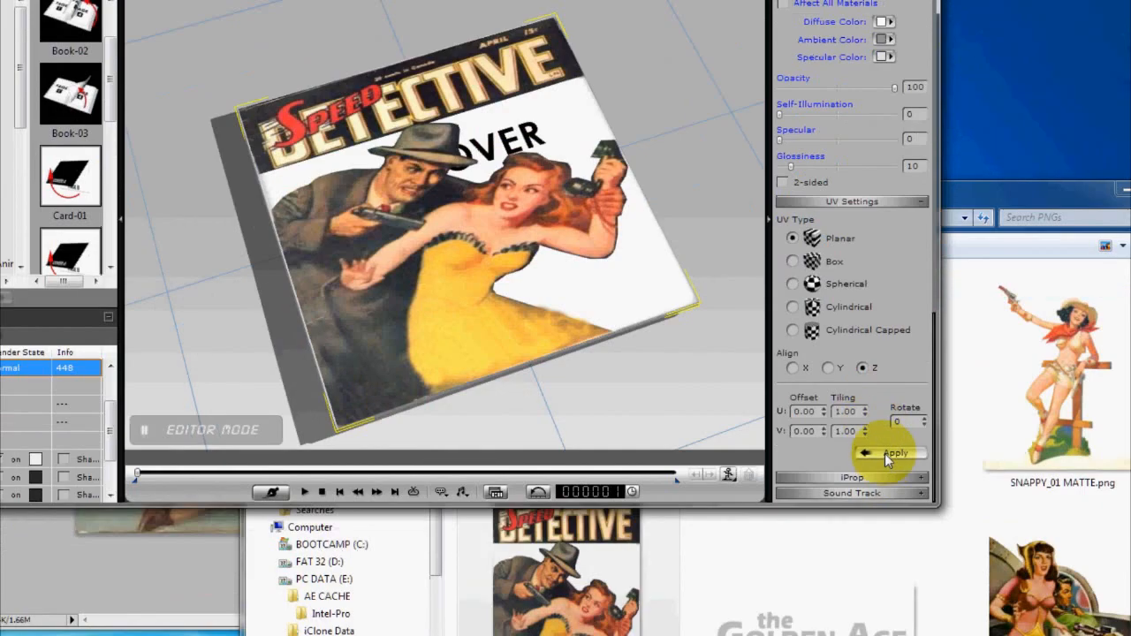
left_click(884, 453)
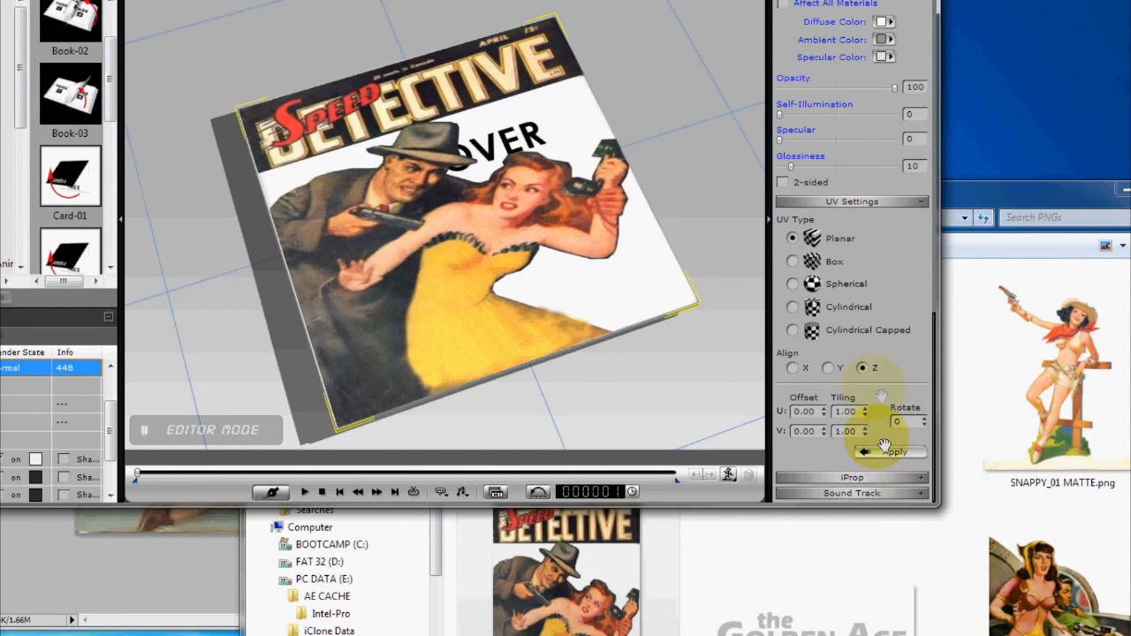
Step: Advance the DM prop's unfolding animation to frame 61 and apply the Speed Detective image to the reverse side of the opened cover
scroll(903, 264, "up", 1)
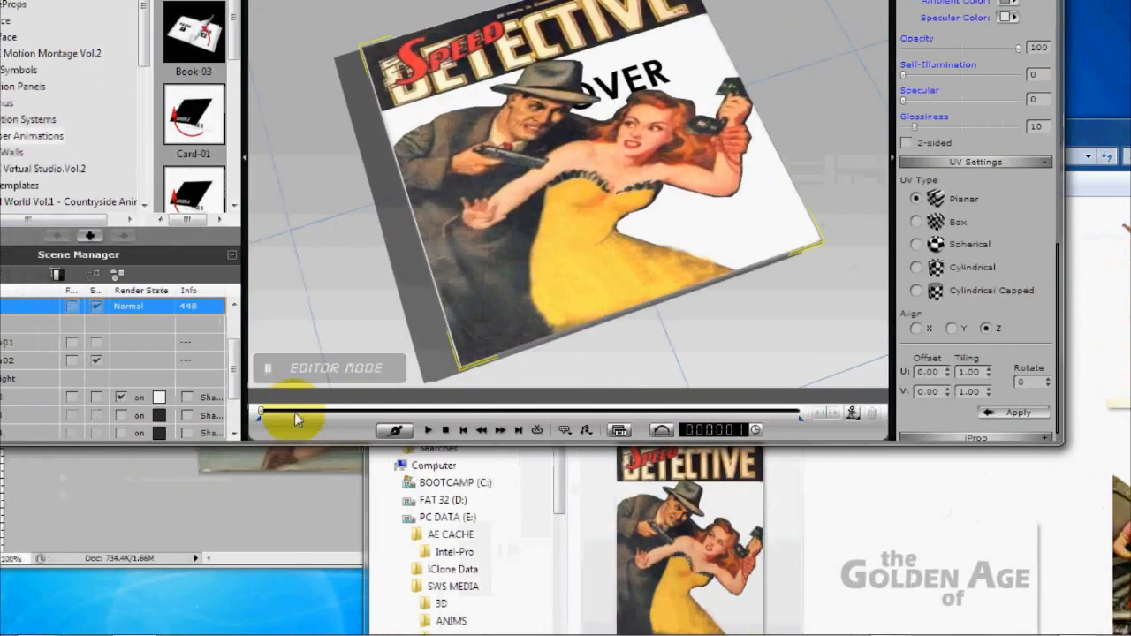
left_click_drag(323, 412, 337, 412)
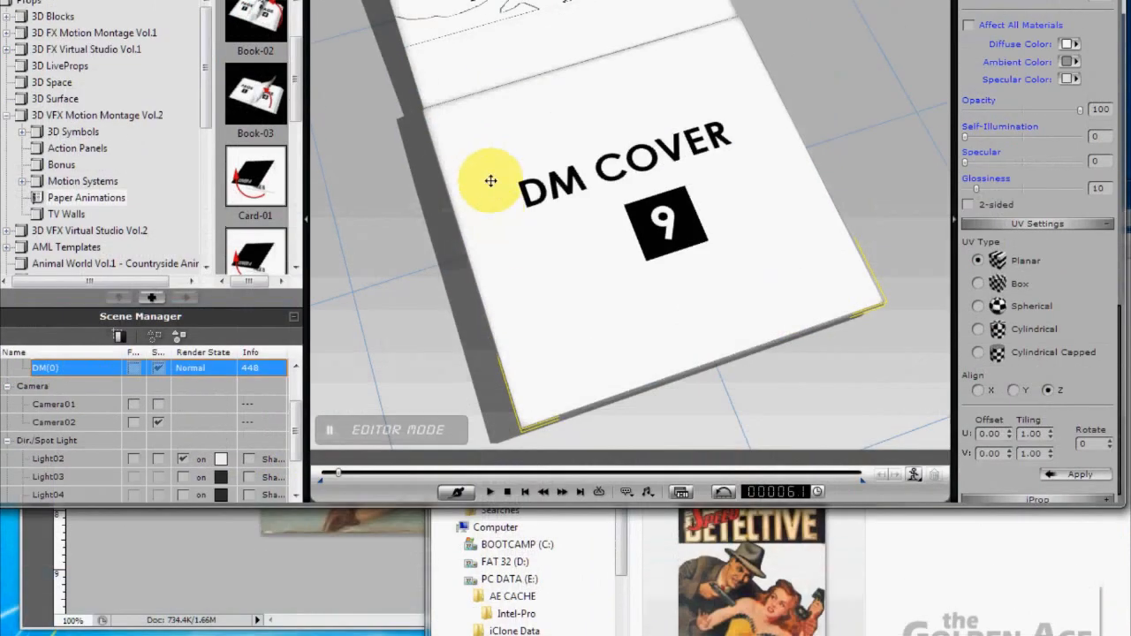
middle_click_drag(492, 120, 583, 309)
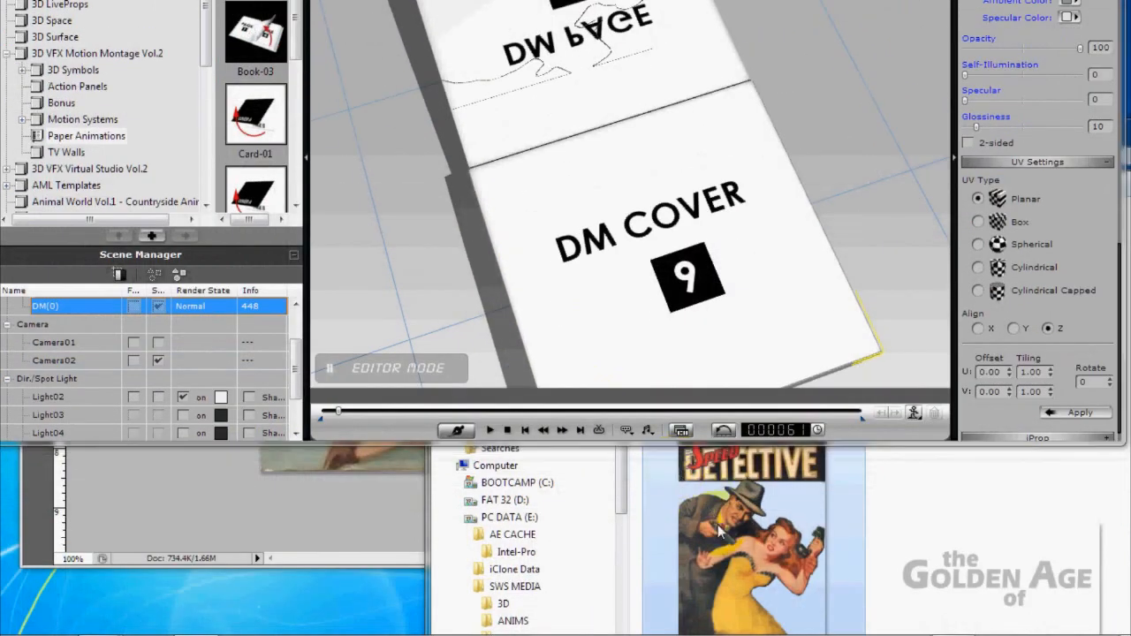
left_click_drag(598, 174, 559, 45)
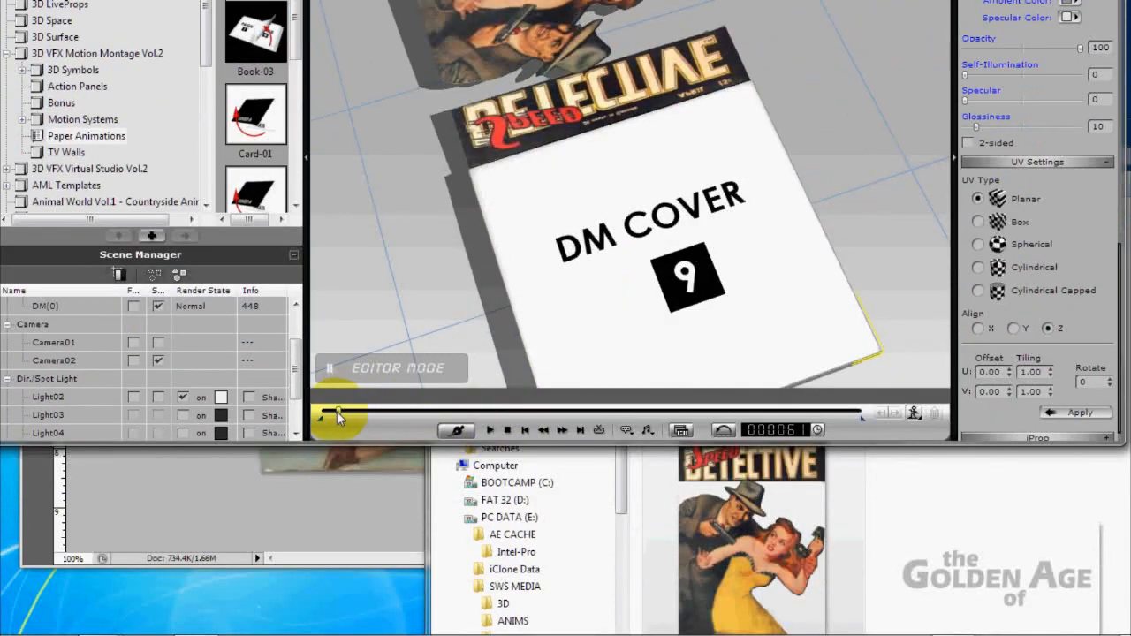
Step: Apply PW_01 MATTE.png to the DM Cover 9 face of the partly unfolded paper prop
mouse_move(337, 411)
left_mouse_down()
mouse_move(326, 410)
mouse_move(341, 417)
left_mouse_up()
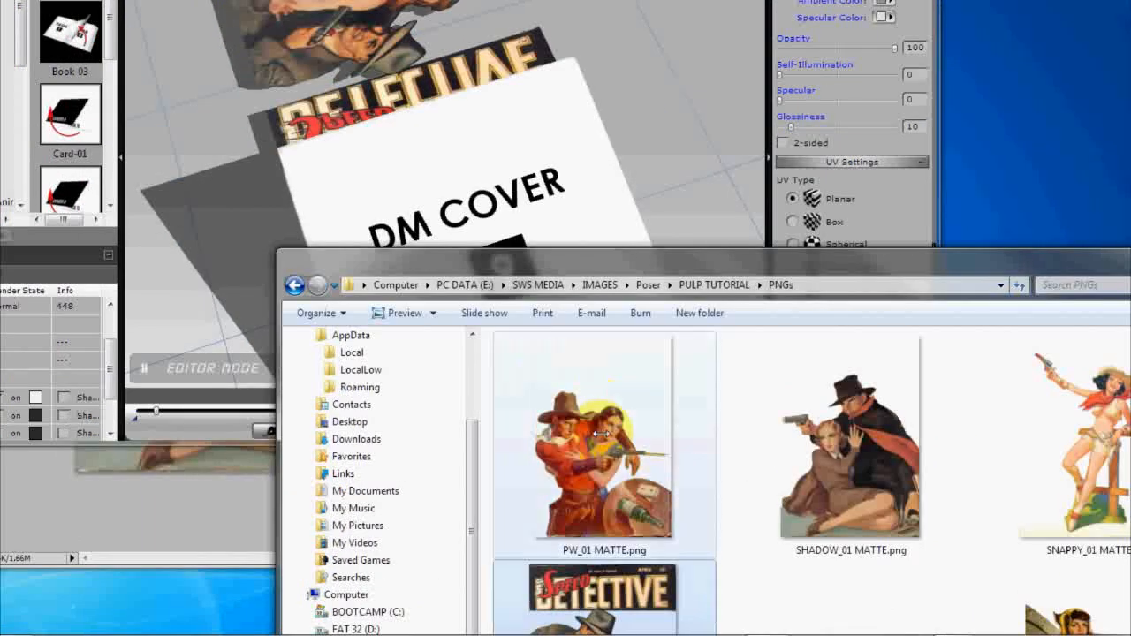
left_click_drag(601, 433, 519, 215)
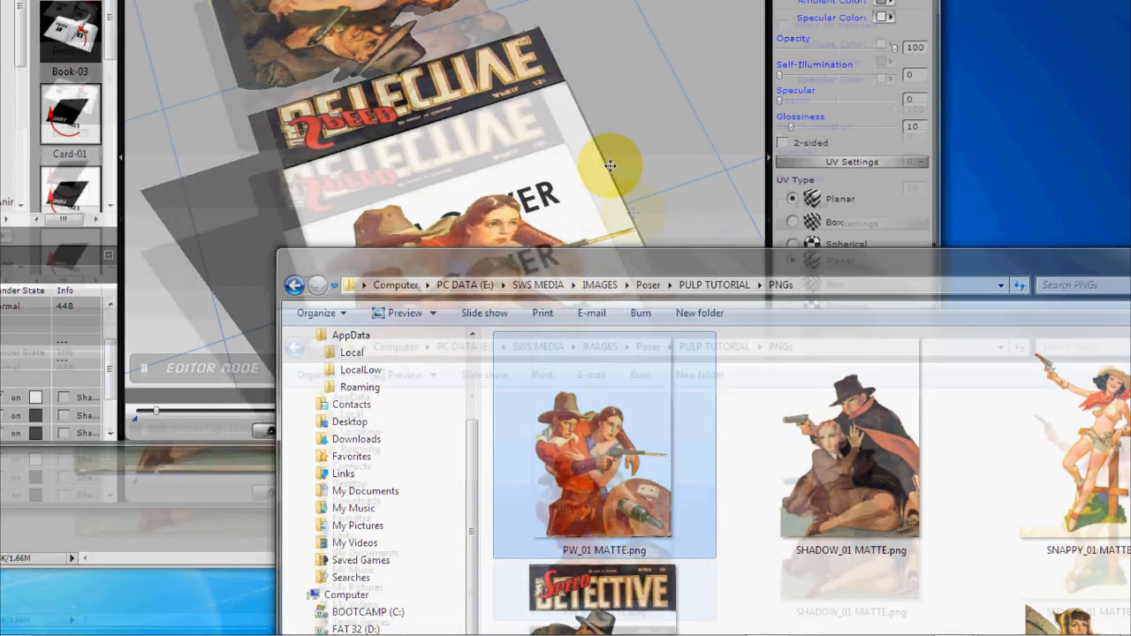
left_click(610, 168)
mouse_move(339, 416)
left_mouse_down()
mouse_move(329, 415)
mouse_move(339, 413)
left_mouse_up()
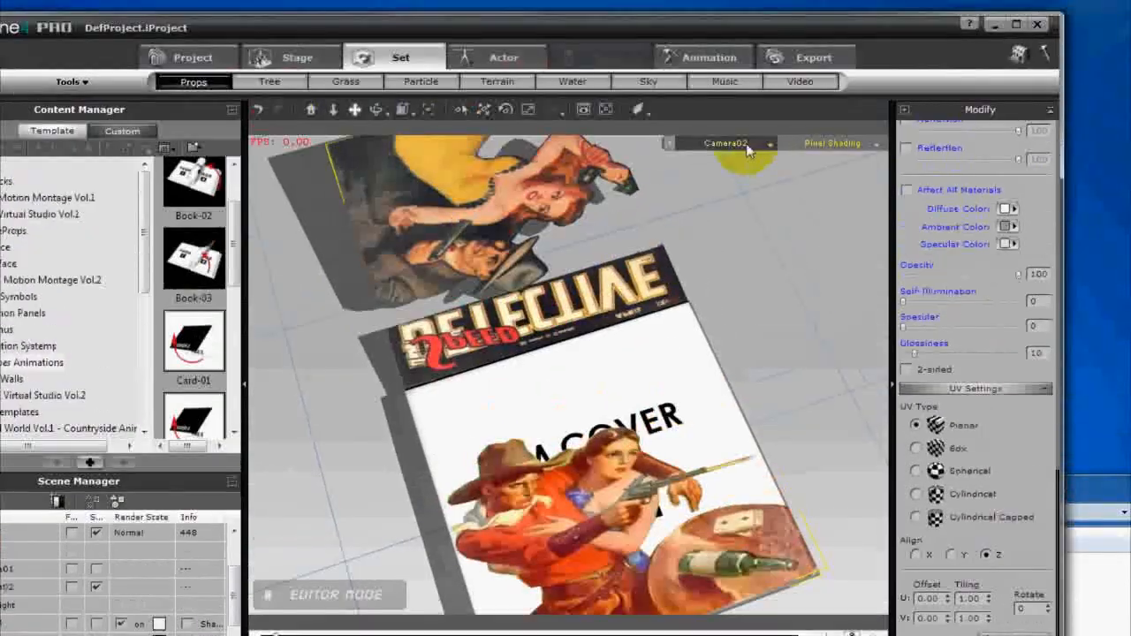
Step: View the scene through Camera01, play the finished cover-unfolding animation from the start, stop it and return to the Props library
left_click(747, 148)
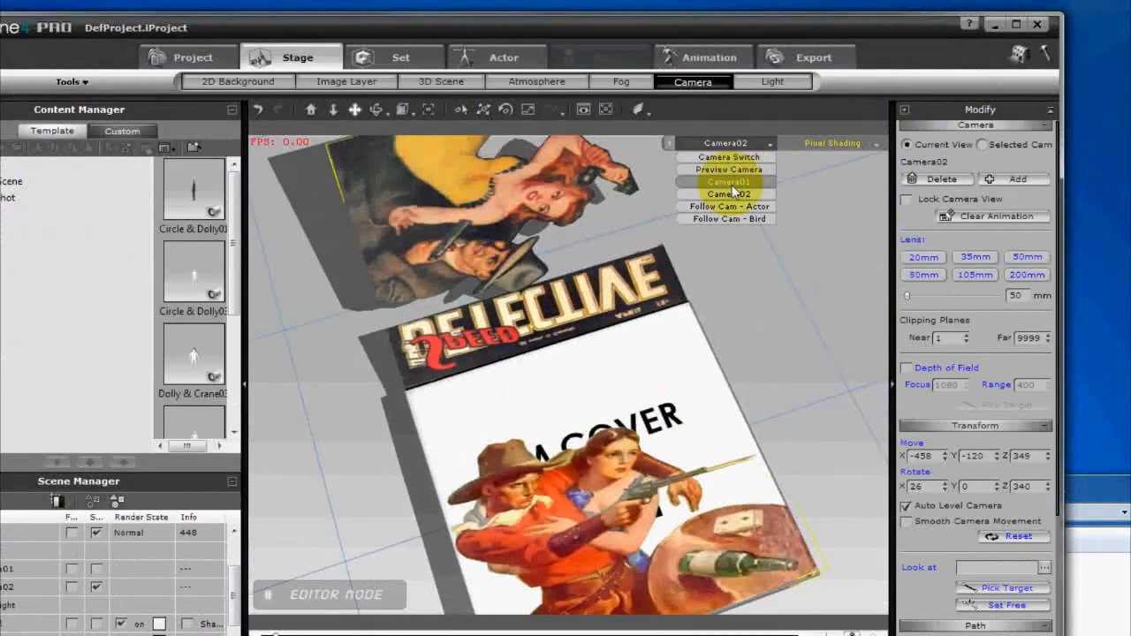
left_click(729, 182)
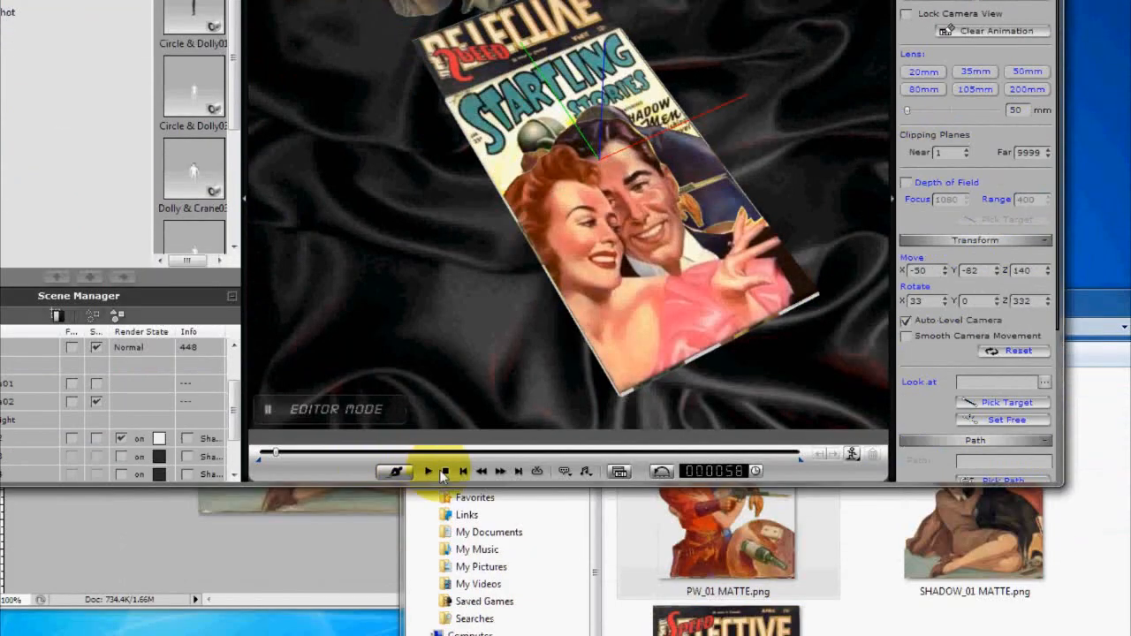
left_click(444, 475)
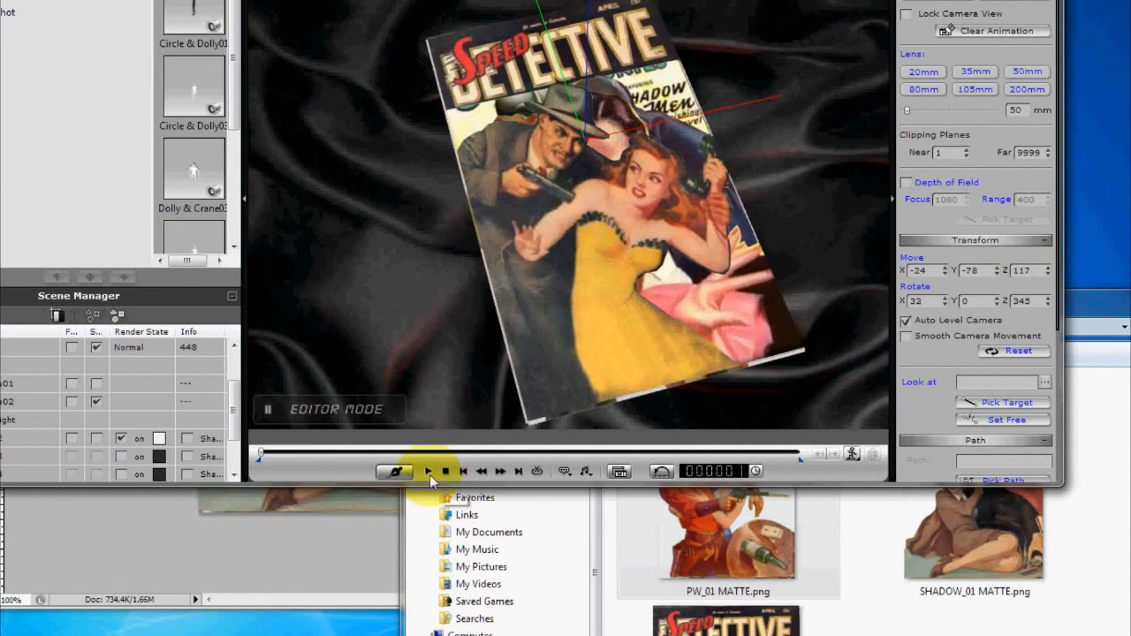
left_click(429, 474)
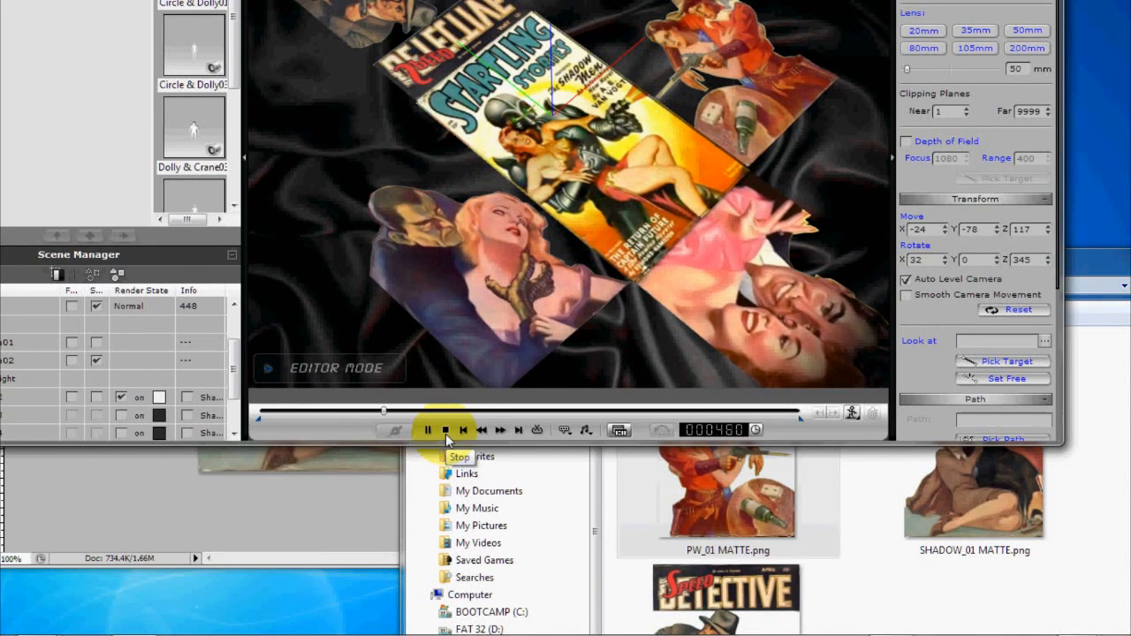
left_click(447, 431)
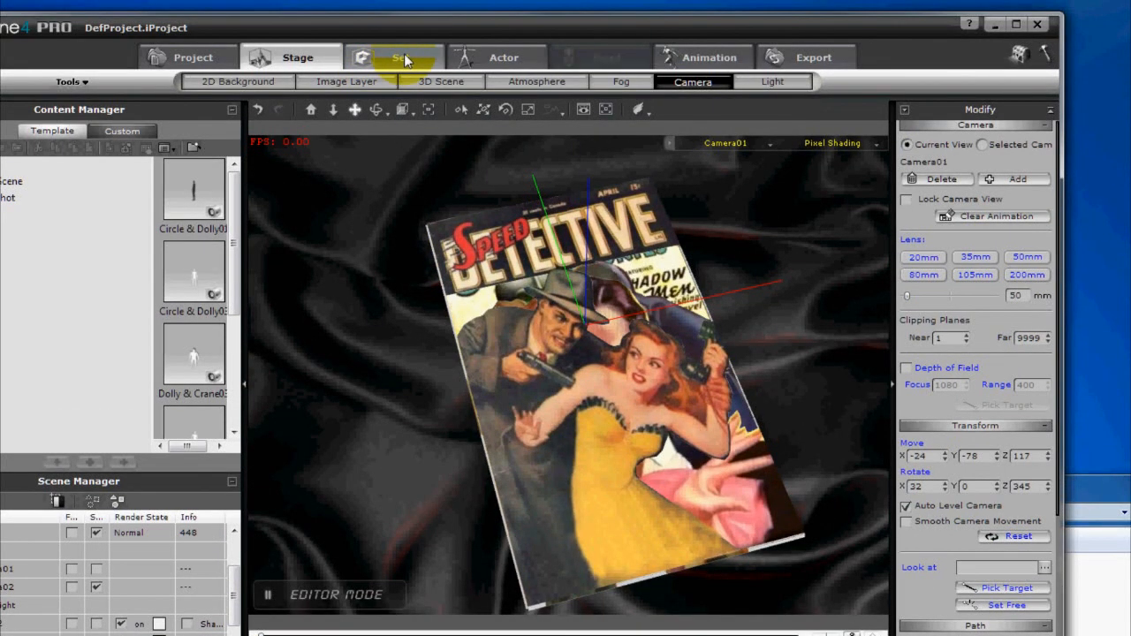
left_click(405, 59)
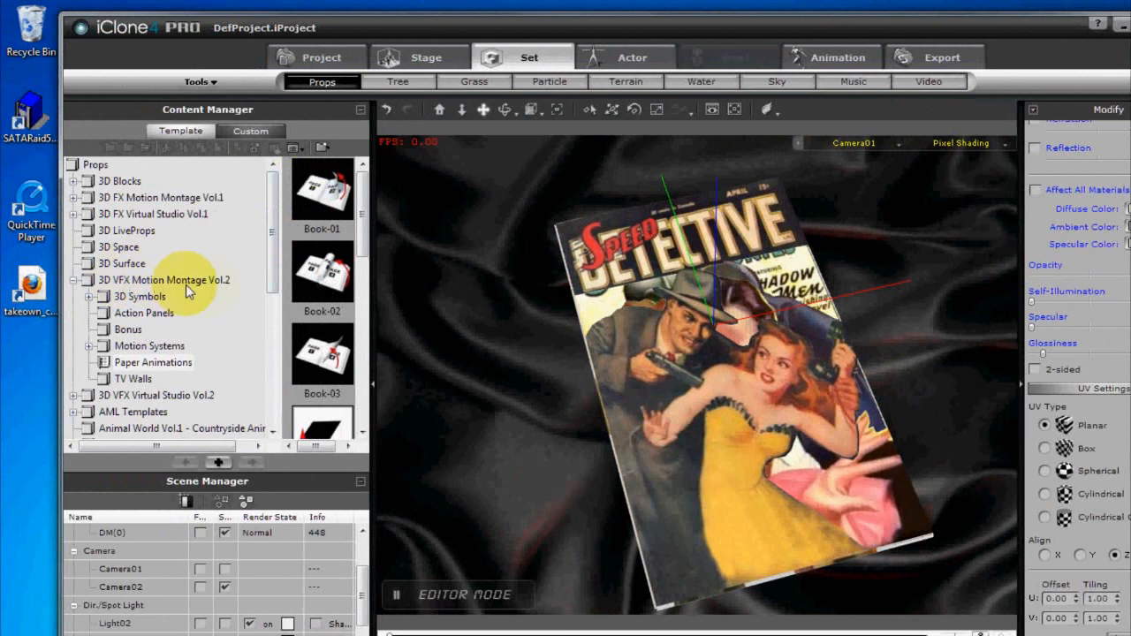